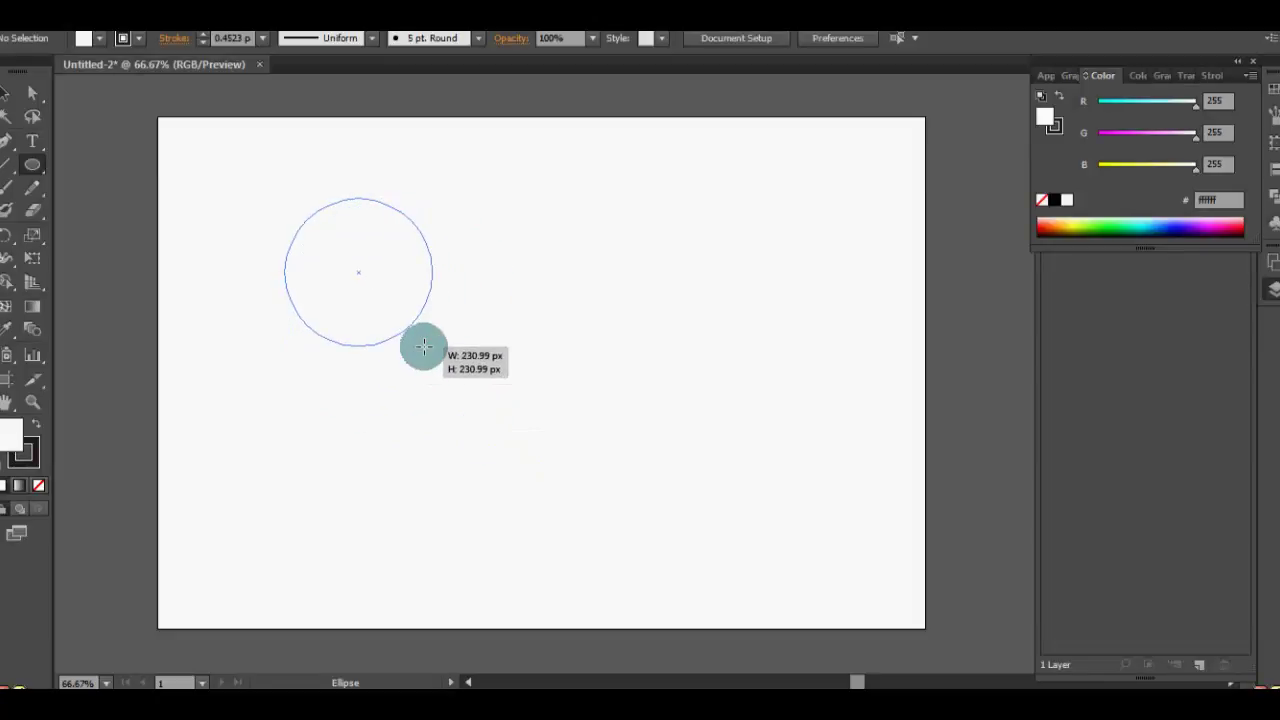
Draw a circle near the upper left of the artboard with a 1 pt outline.
{"action": "left_click_drag", "start_coordinate": [447, 385], "coordinate": [410, 339]}
{"action": "left_click", "coordinate": [3, 95]}
{"action": "left_click", "coordinate": [263, 40]}
{"action": "left_click", "coordinate": [283, 125]}
Move the circle down and enlarge it to about 369 px, keeping a 1 pt outline.
{"action": "left_click_drag", "start_coordinate": [357, 275], "coordinate": [363, 367]}
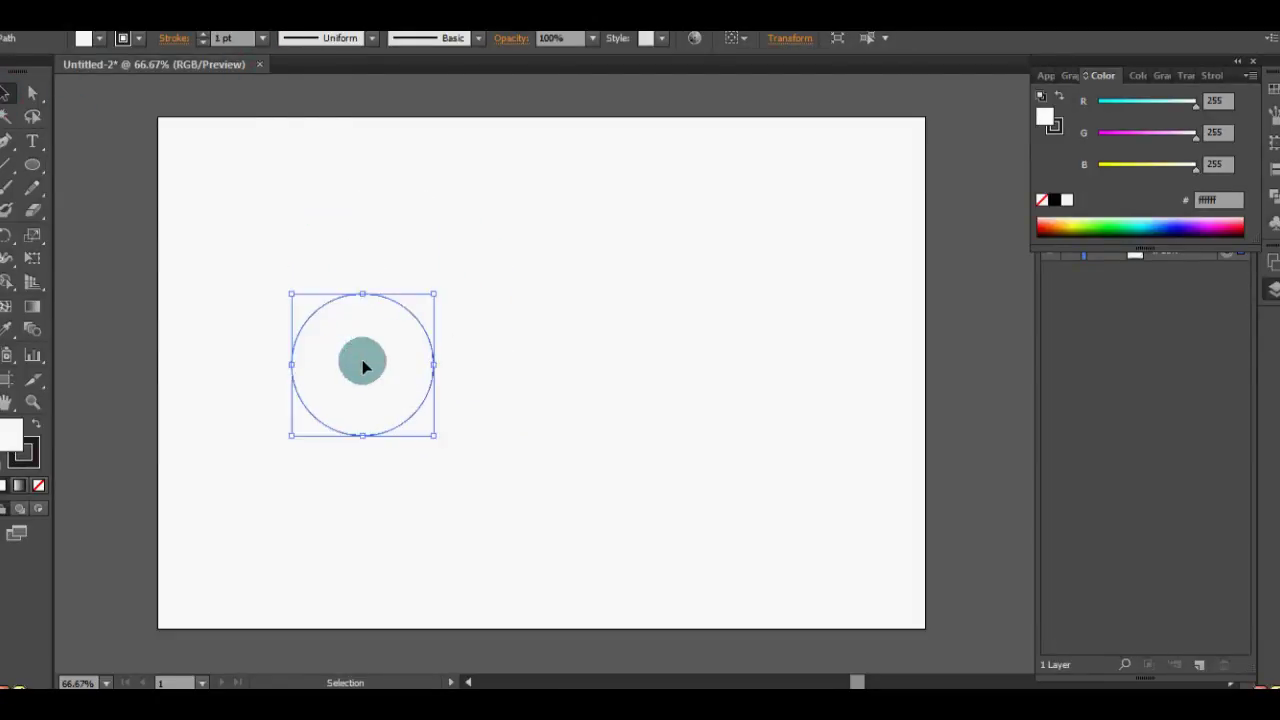
{"action": "mouse_move", "coordinate": [433, 294]}
{"action": "left_mouse_down"}
{"action": "mouse_move", "coordinate": [562, 197]}
{"action": "mouse_move", "coordinate": [503, 240]}
{"action": "mouse_move", "coordinate": [500, 283]}
{"action": "left_mouse_up"}
{"action": "left_click", "coordinate": [220, 45]}
{"action": "left_click", "coordinate": [263, 38]}
{"action": "left_click", "coordinate": [285, 128]}
Fill the circle with a white-to-black linear gradient.
{"action": "left_click", "coordinate": [386, 260]}
{"action": "left_click", "coordinate": [272, 407]}
{"action": "left_click", "coordinate": [427, 318]}
{"action": "left_click", "coordinate": [19, 486]}
{"action": "left_click", "coordinate": [44, 308]}
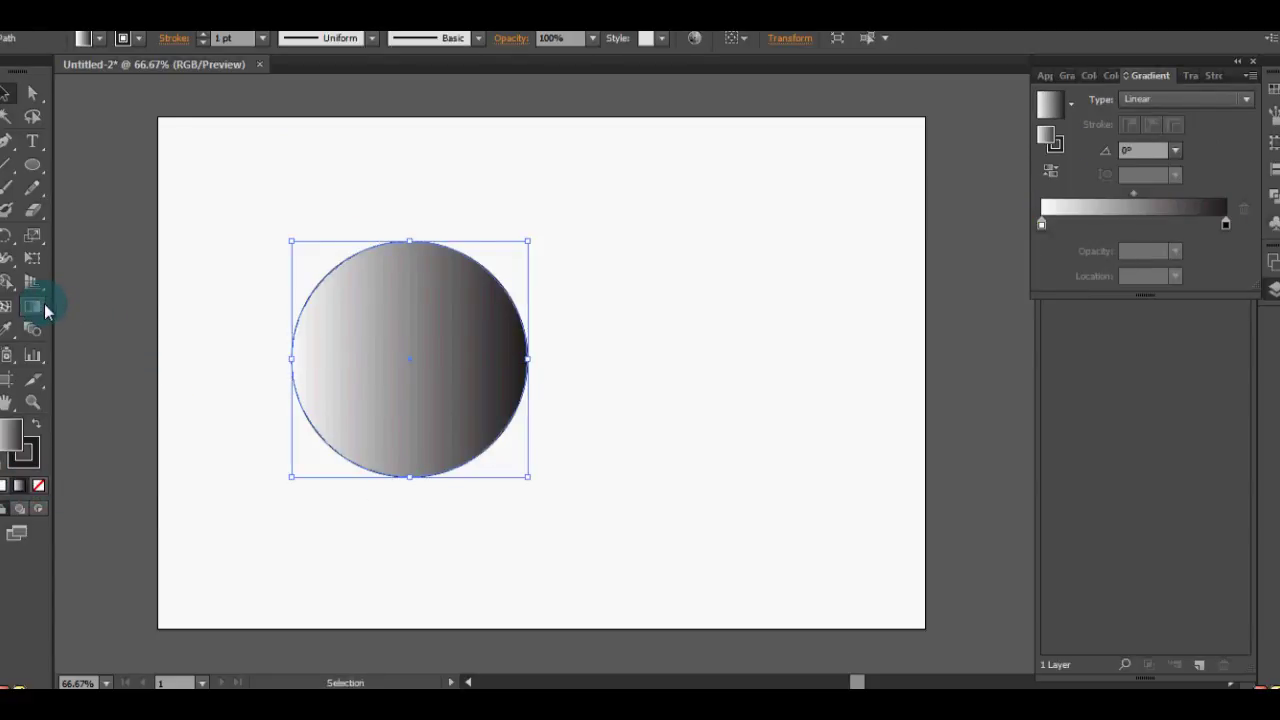
{"action": "left_click", "coordinate": [1165, 99]}
Switch the gradient to Radial and place its white centre in the lower circle.
{"action": "left_click", "coordinate": [1157, 136]}
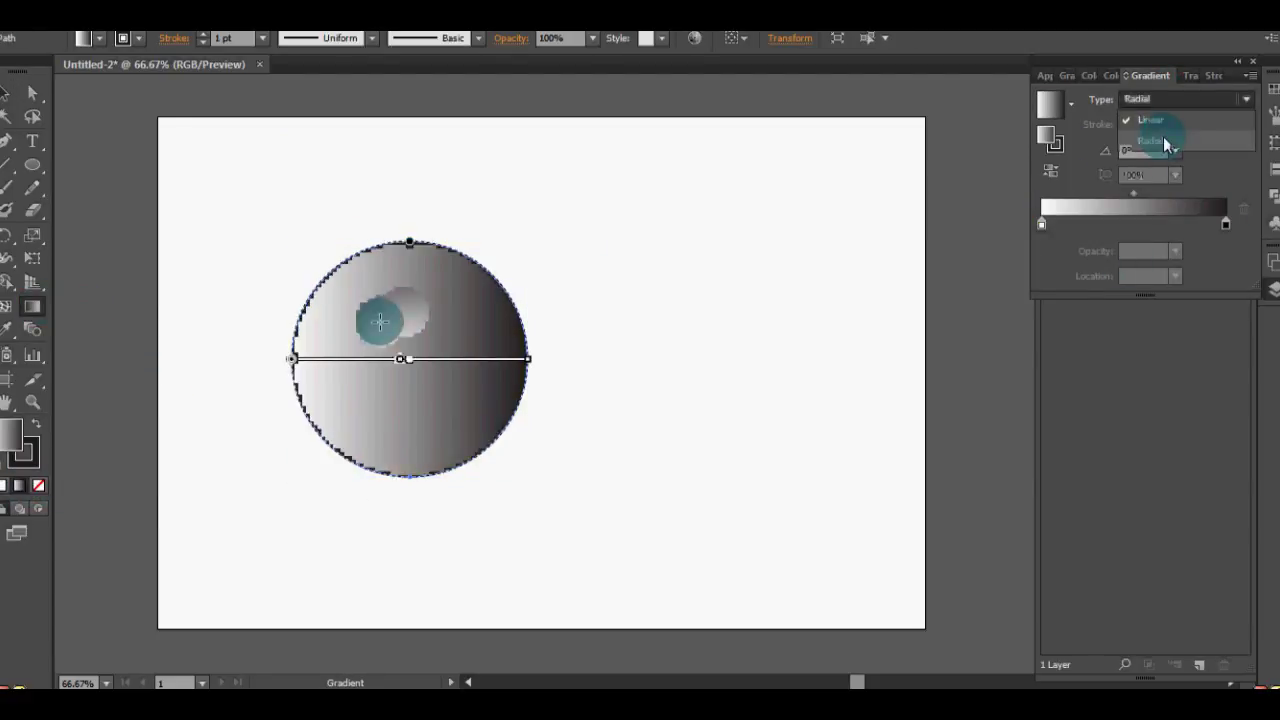
{"action": "left_click_drag", "start_coordinate": [528, 358], "coordinate": [413, 242]}
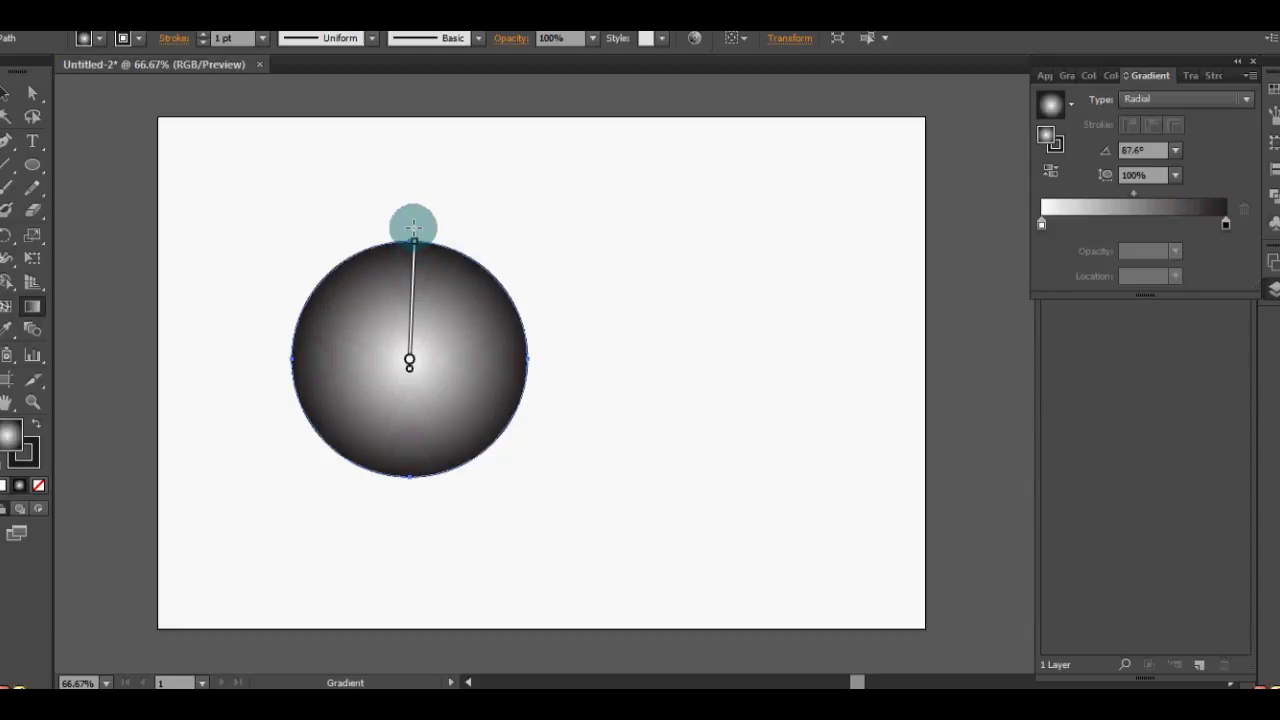
{"action": "mouse_move", "coordinate": [408, 457]}
{"action": "left_mouse_down"}
{"action": "mouse_move", "coordinate": [418, 310]}
{"action": "mouse_move", "coordinate": [405, 290]}
{"action": "left_mouse_up"}
{"action": "left_click", "coordinate": [14, 96]}
{"action": "left_click", "coordinate": [32, 306]}
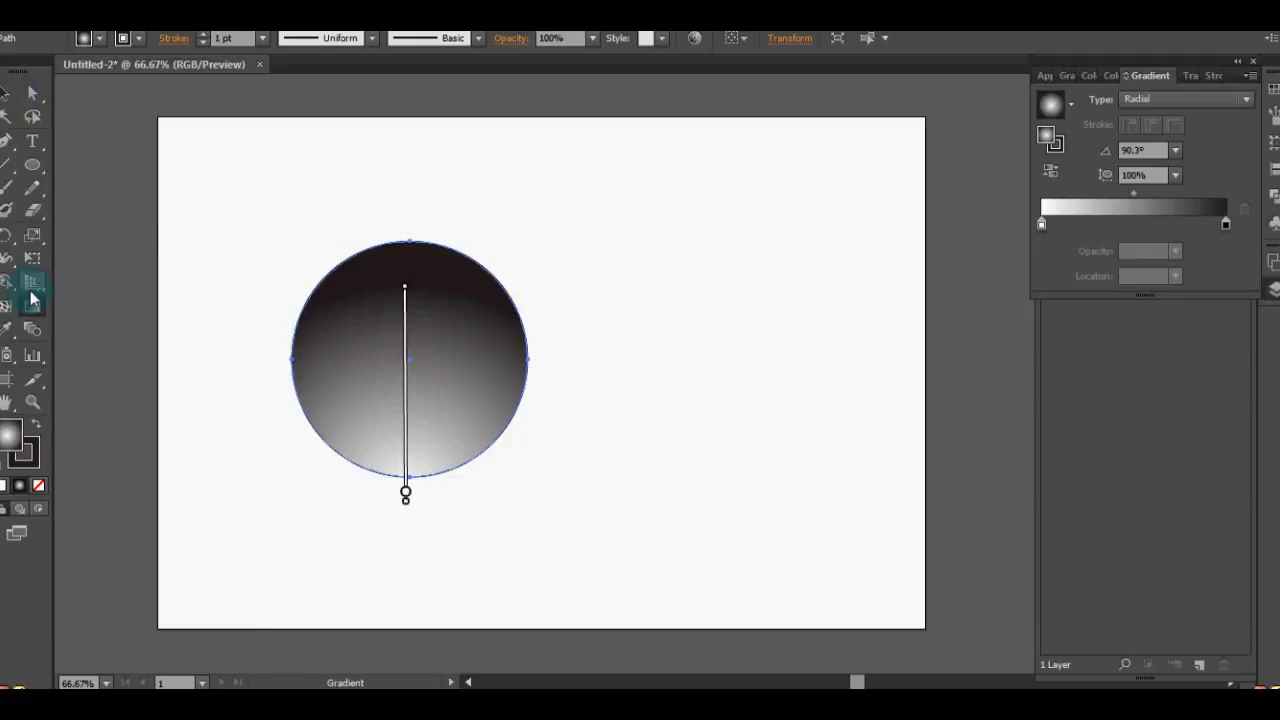
{"action": "left_click_drag", "start_coordinate": [406, 478], "coordinate": [405, 405]}
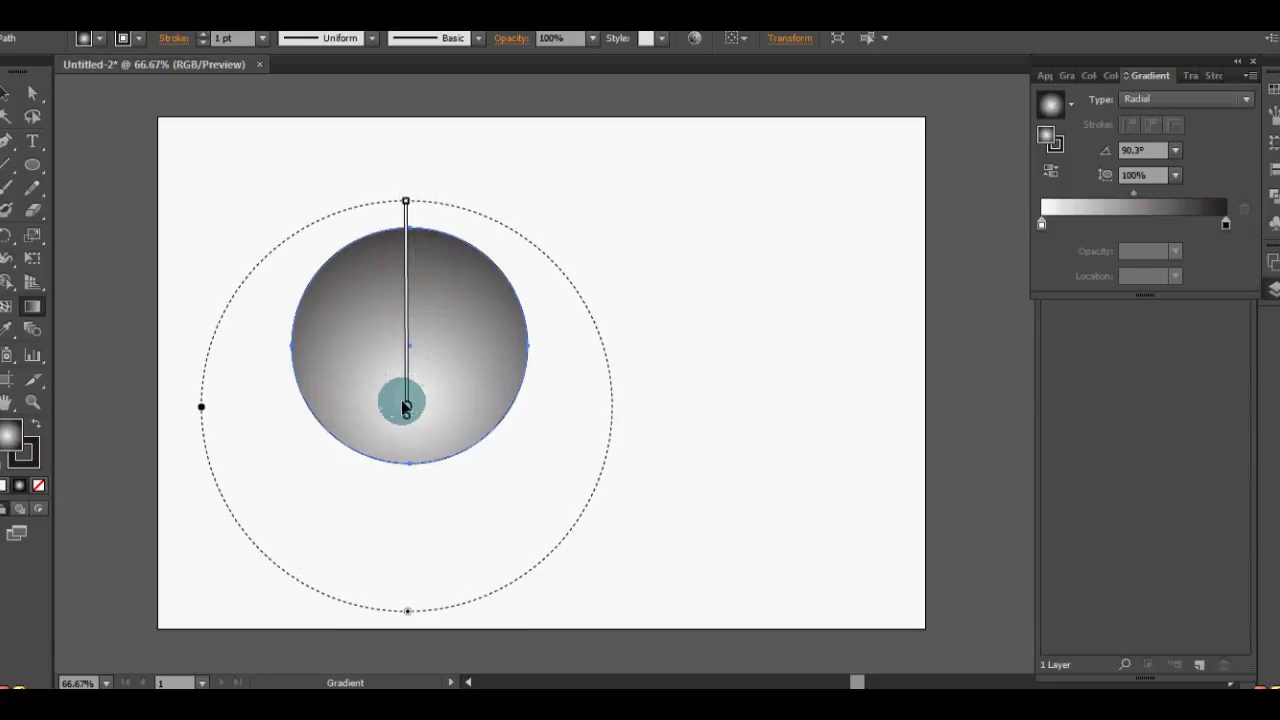
Shift the radial highlight lower and nudge the circle slightly down and right.
{"action": "key", "text": "ctrl+t"}
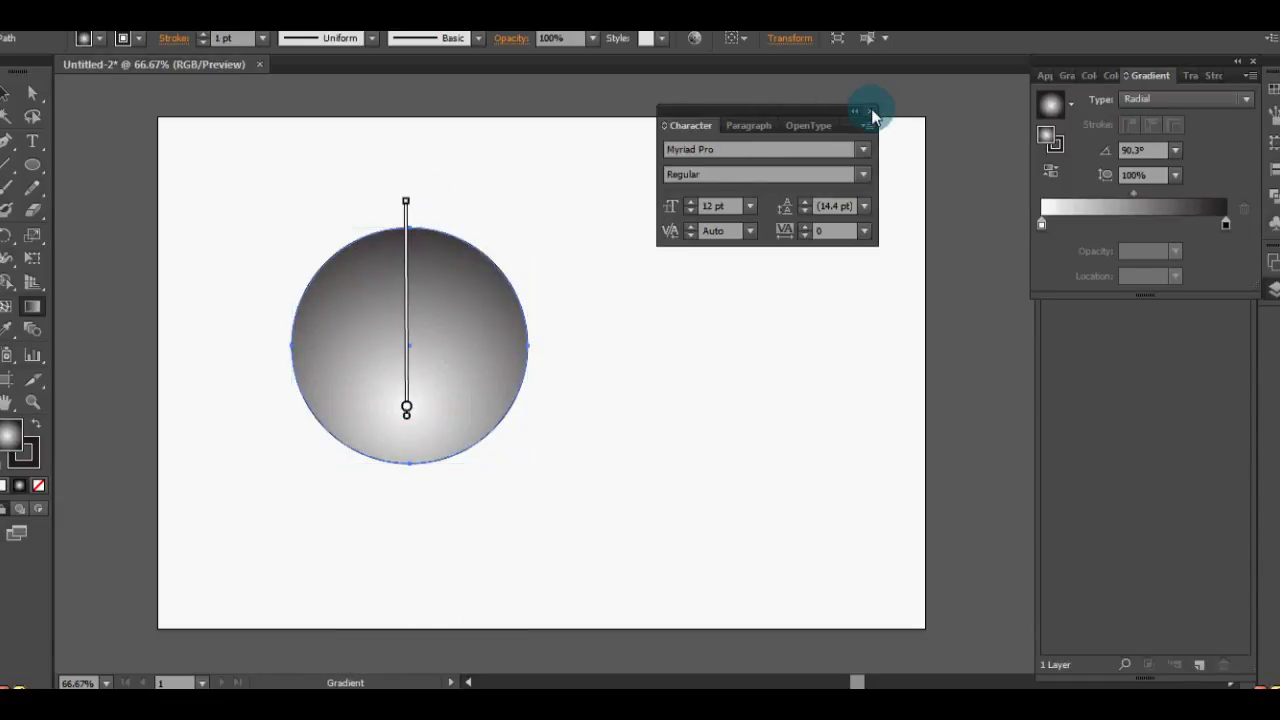
{"action": "left_click", "coordinate": [870, 111]}
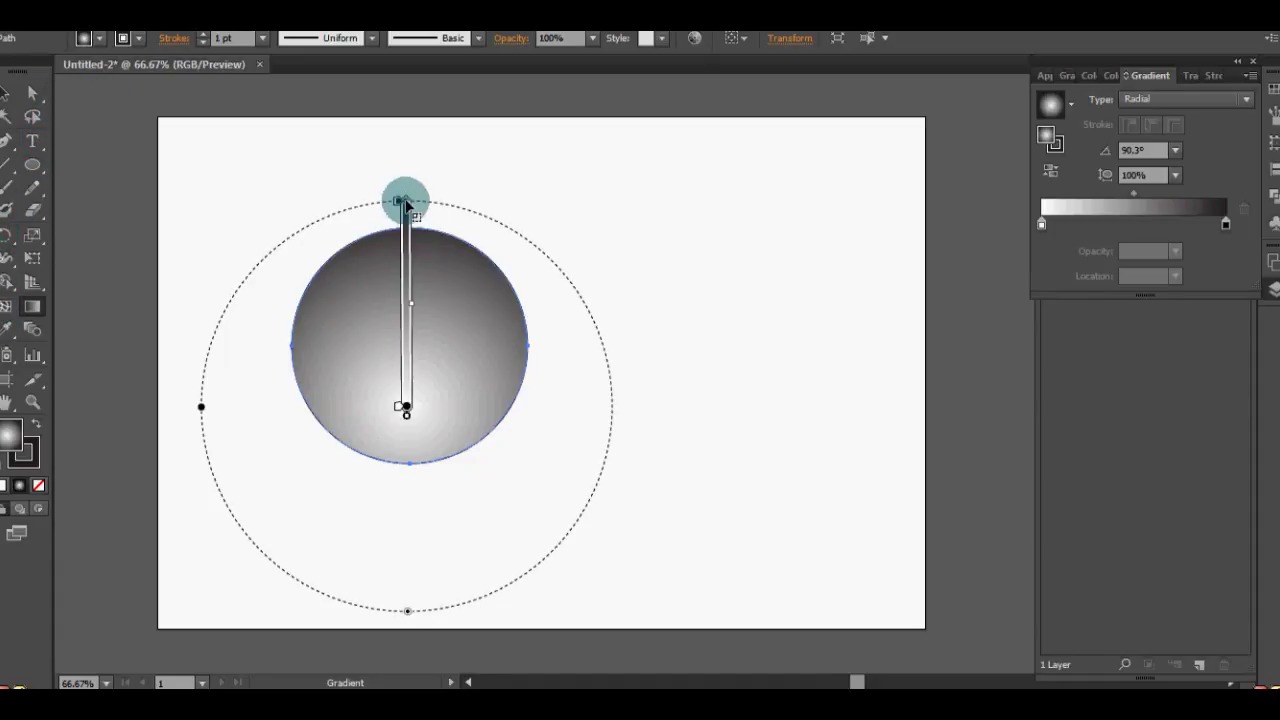
{"action": "left_click_drag", "start_coordinate": [408, 410], "coordinate": [405, 430]}
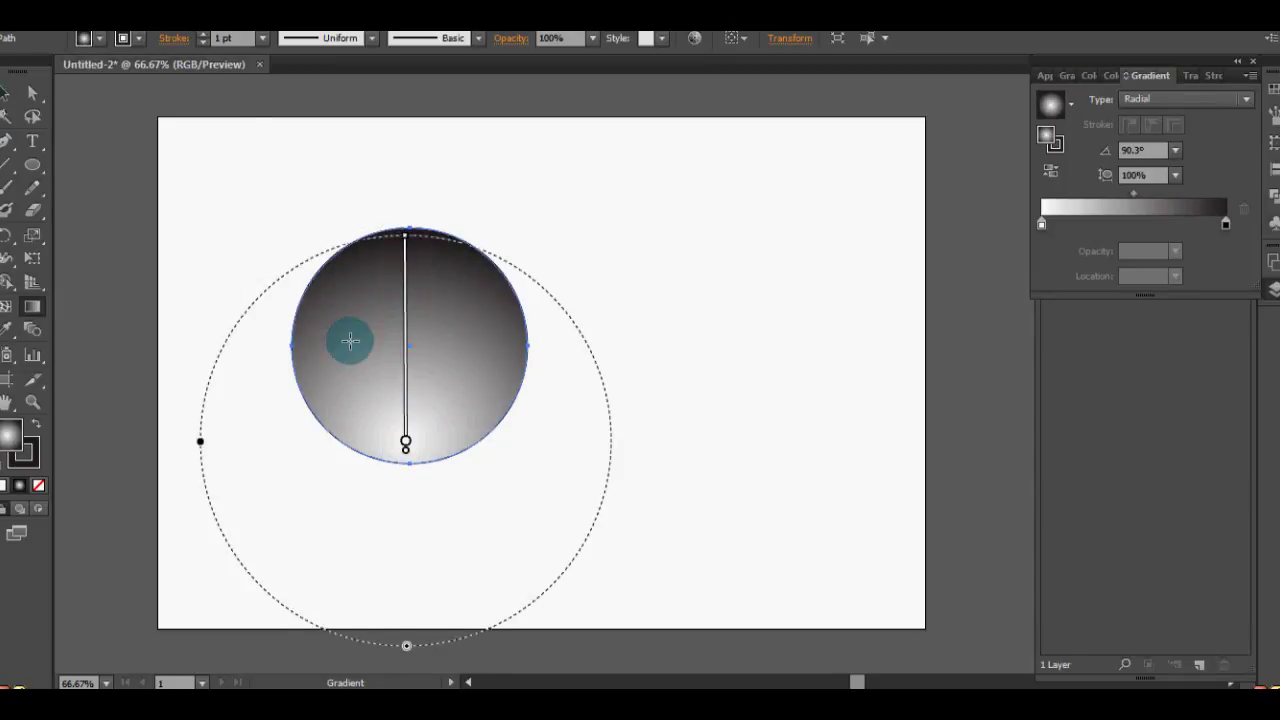
{"action": "key", "text": "v"}
{"action": "left_click_drag", "start_coordinate": [502, 371], "coordinate": [497, 396]}
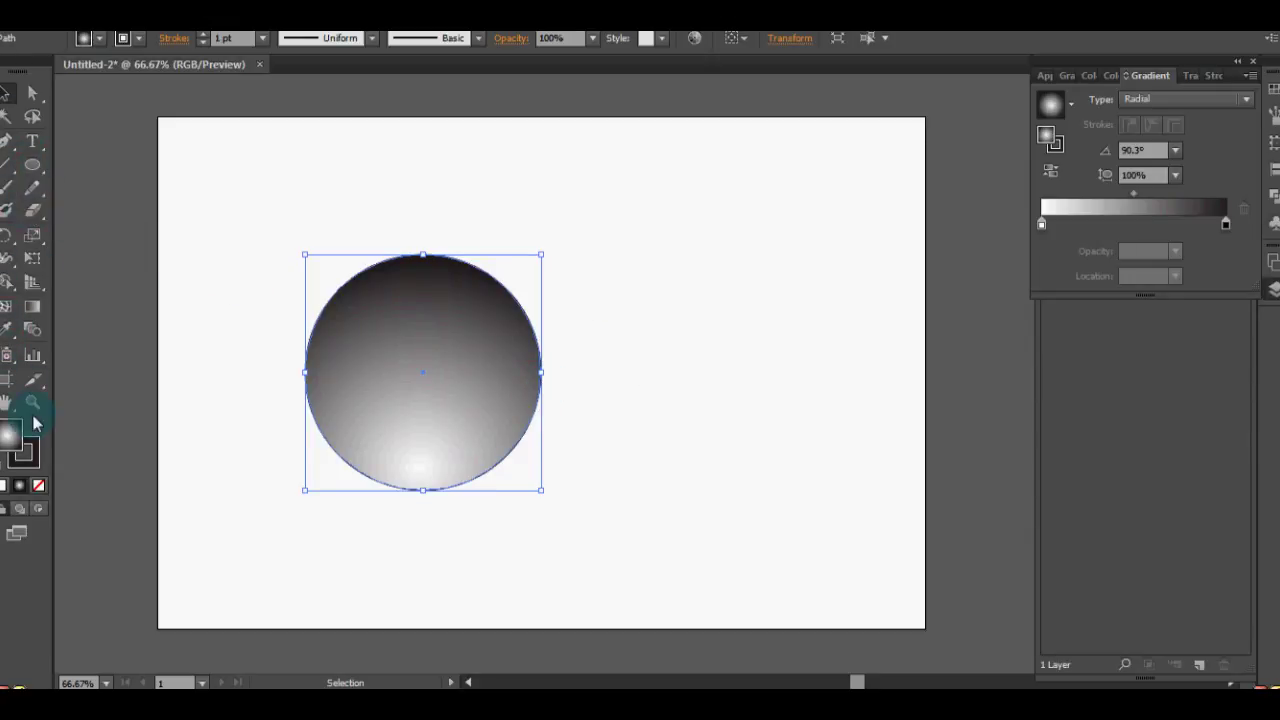
{"action": "left_click", "coordinate": [6, 174]}
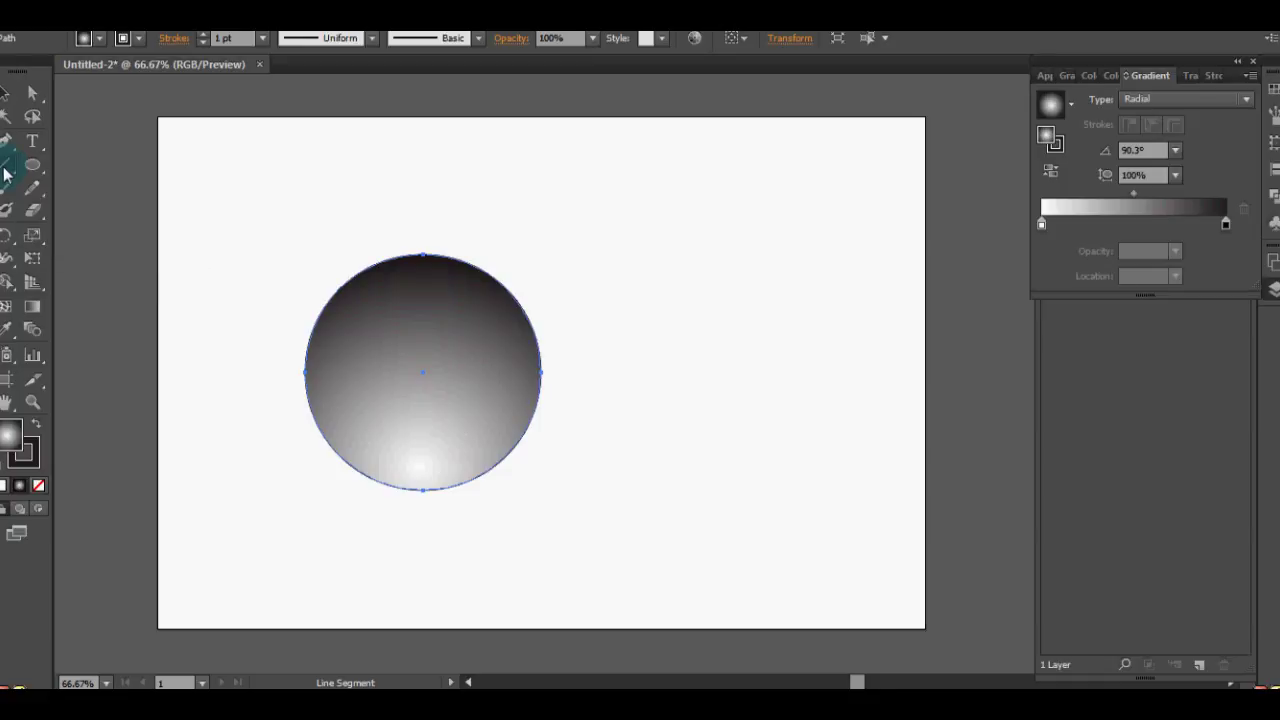
Convert the circle's top anchor to a corner and pull it up into a pointed tip.
{"action": "left_click_drag", "start_coordinate": [6, 152], "coordinate": [120, 208]}
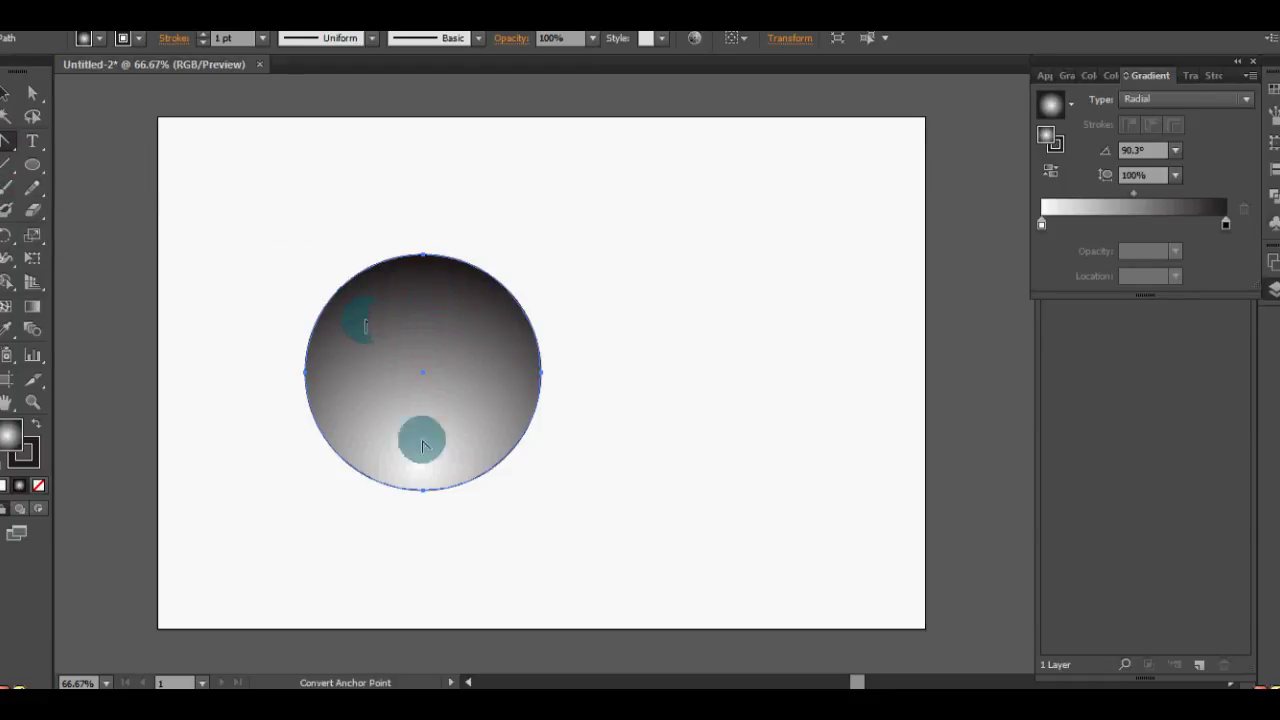
{"action": "left_click", "coordinate": [423, 257]}
{"action": "mouse_move", "coordinate": [392, 397]}
{"action": "left_mouse_down"}
{"action": "mouse_move", "coordinate": [405, 250]}
{"action": "mouse_move", "coordinate": [372, 178]}
{"action": "mouse_move", "coordinate": [377, 202]}
{"action": "mouse_move", "coordinate": [400, 186]}
{"action": "left_mouse_up"}
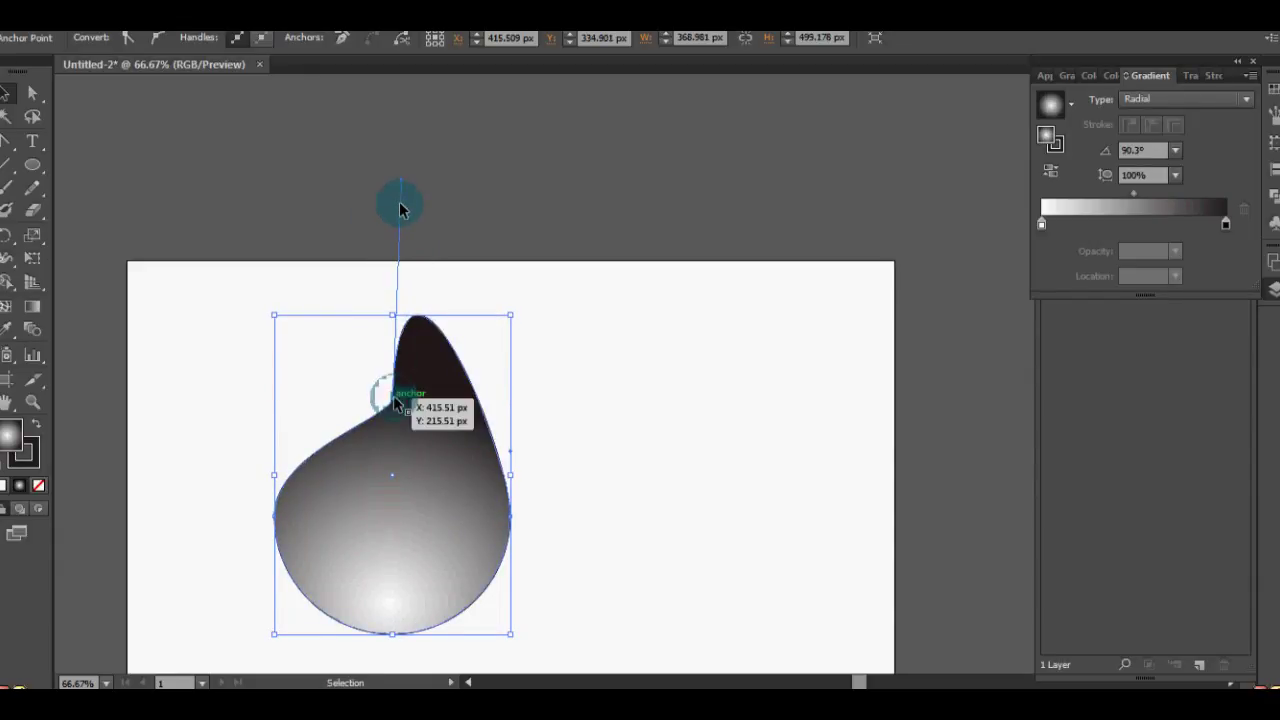
{"action": "left_click_drag", "start_coordinate": [398, 400], "coordinate": [456, 400]}
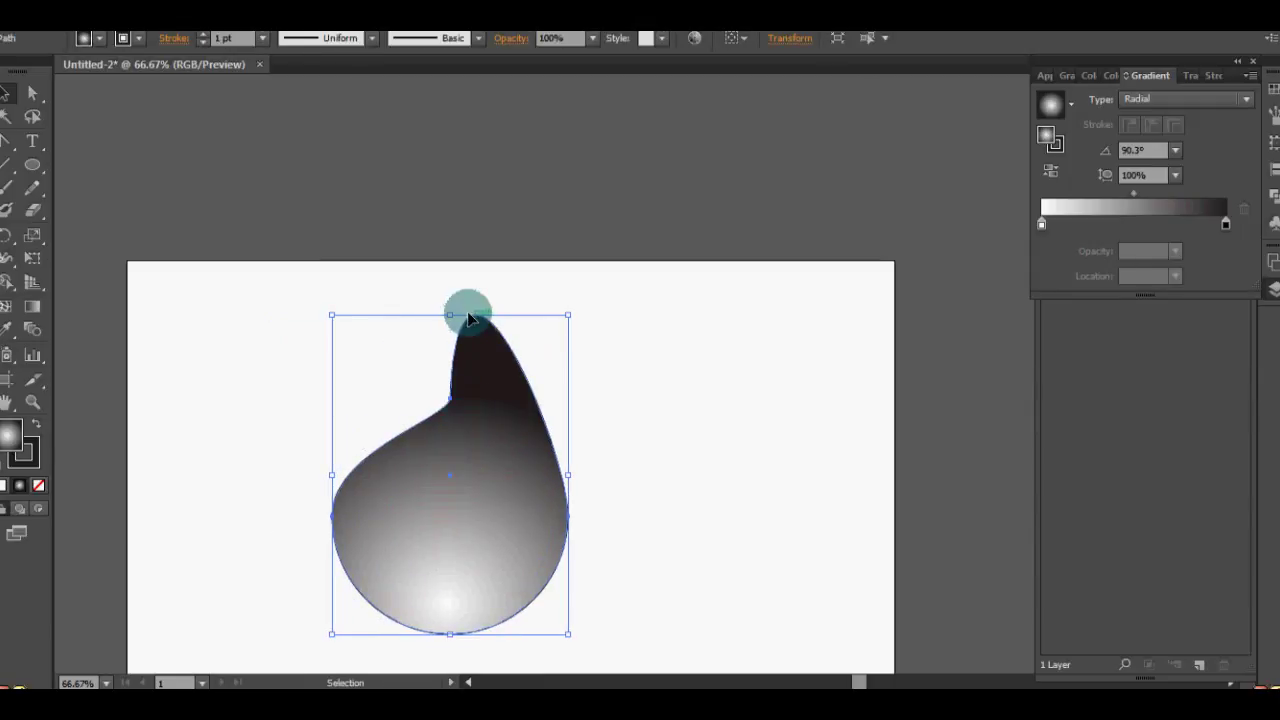
Bend the notch and tip curves into a curl, then move the drop higher.
{"action": "left_click", "coordinate": [12, 145]}
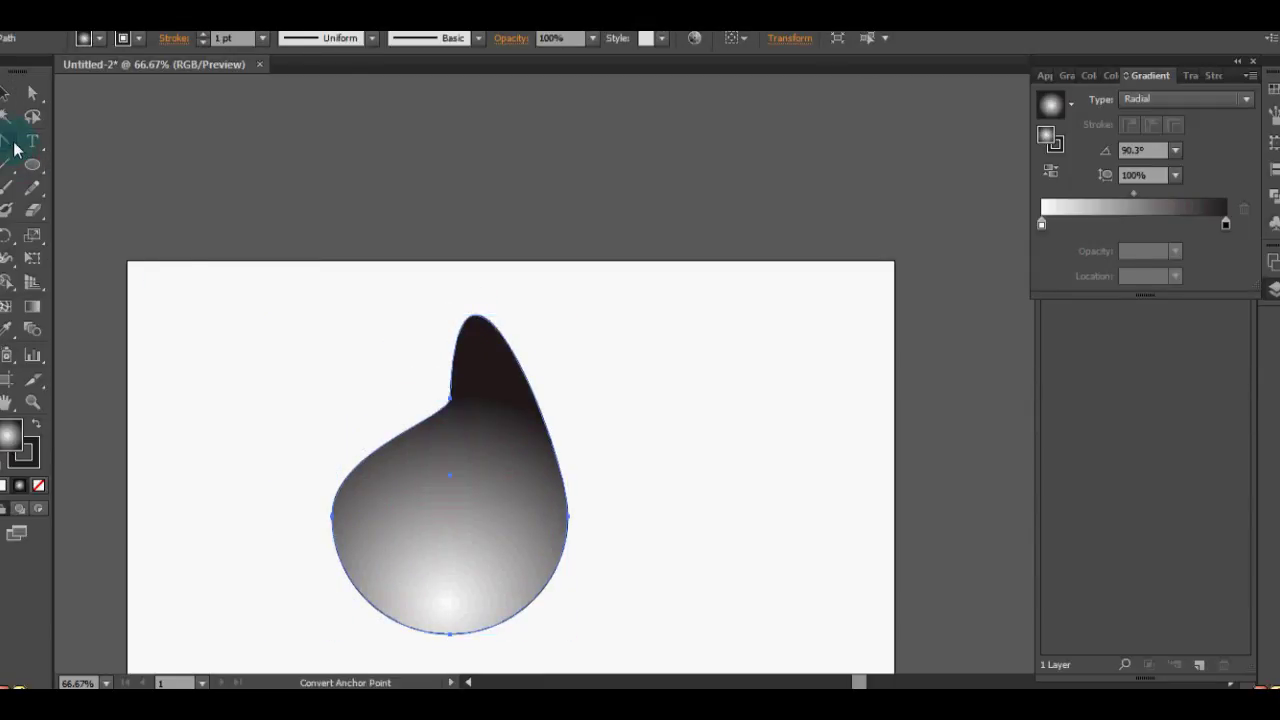
{"action": "mouse_move", "coordinate": [450, 402]}
{"action": "left_mouse_down"}
{"action": "mouse_move", "coordinate": [473, 272]}
{"action": "mouse_move", "coordinate": [494, 286]}
{"action": "mouse_move", "coordinate": [443, 345]}
{"action": "left_mouse_up"}
{"action": "mouse_move", "coordinate": [481, 207]}
{"action": "left_mouse_down"}
{"action": "mouse_move", "coordinate": [538, 228]}
{"action": "mouse_move", "coordinate": [427, 280]}
{"action": "left_mouse_up"}
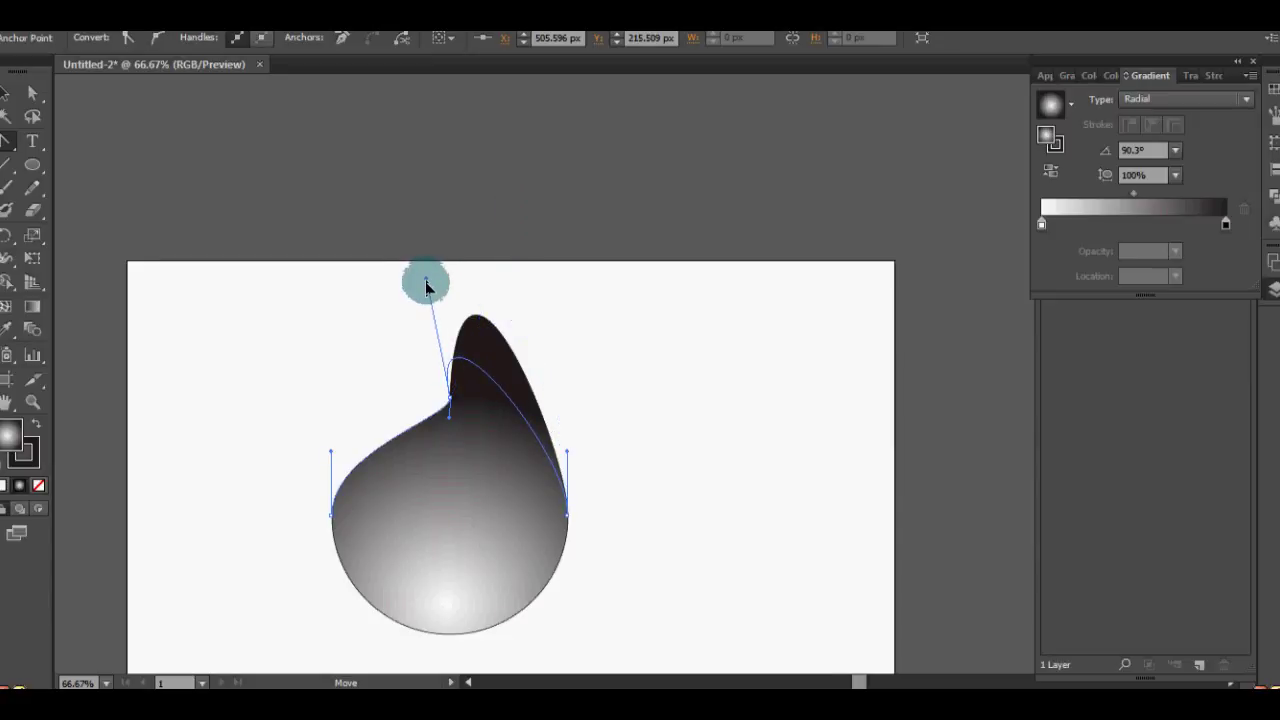
{"action": "left_click_drag", "start_coordinate": [427, 280], "coordinate": [428, 283]}
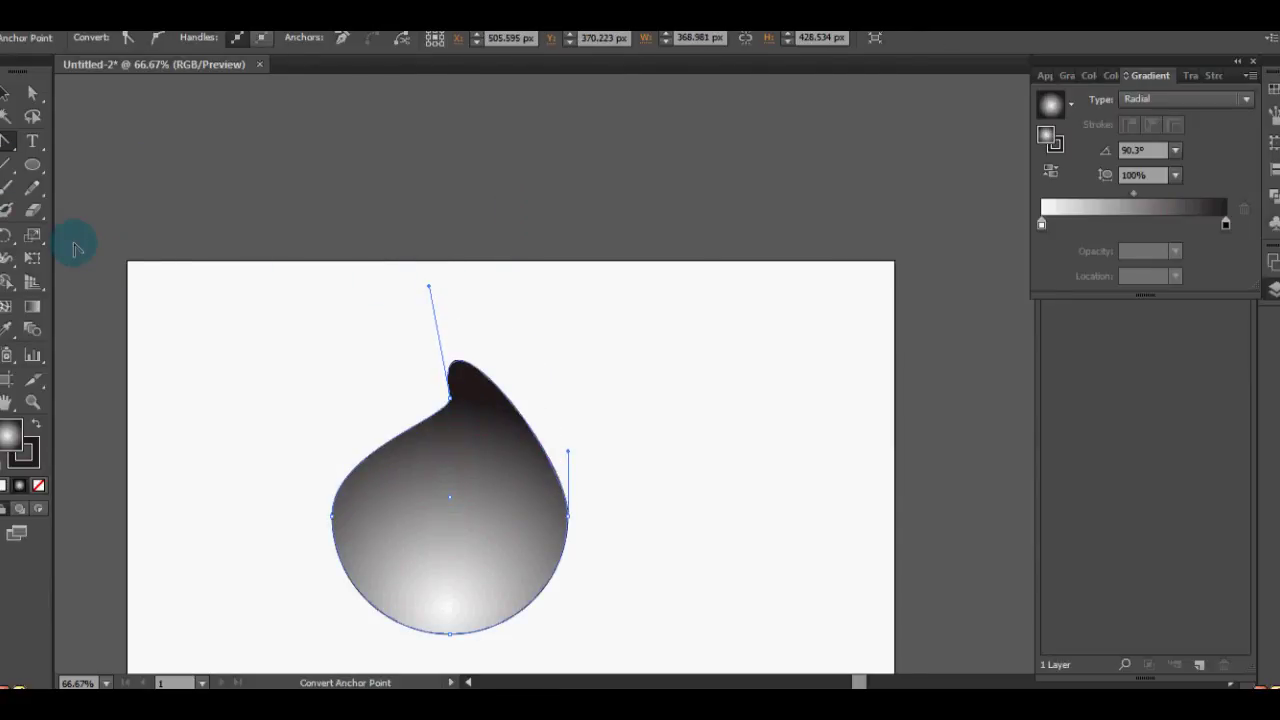
{"action": "left_click", "coordinate": [8, 98]}
{"action": "left_click_drag", "start_coordinate": [568, 500], "coordinate": [580, 400]}
Zoom in and refine the drop's notch point and smooth its left curve.
{"action": "key", "text": "ctrl+plus"}
{"action": "key", "text": "ctrl+plus"}
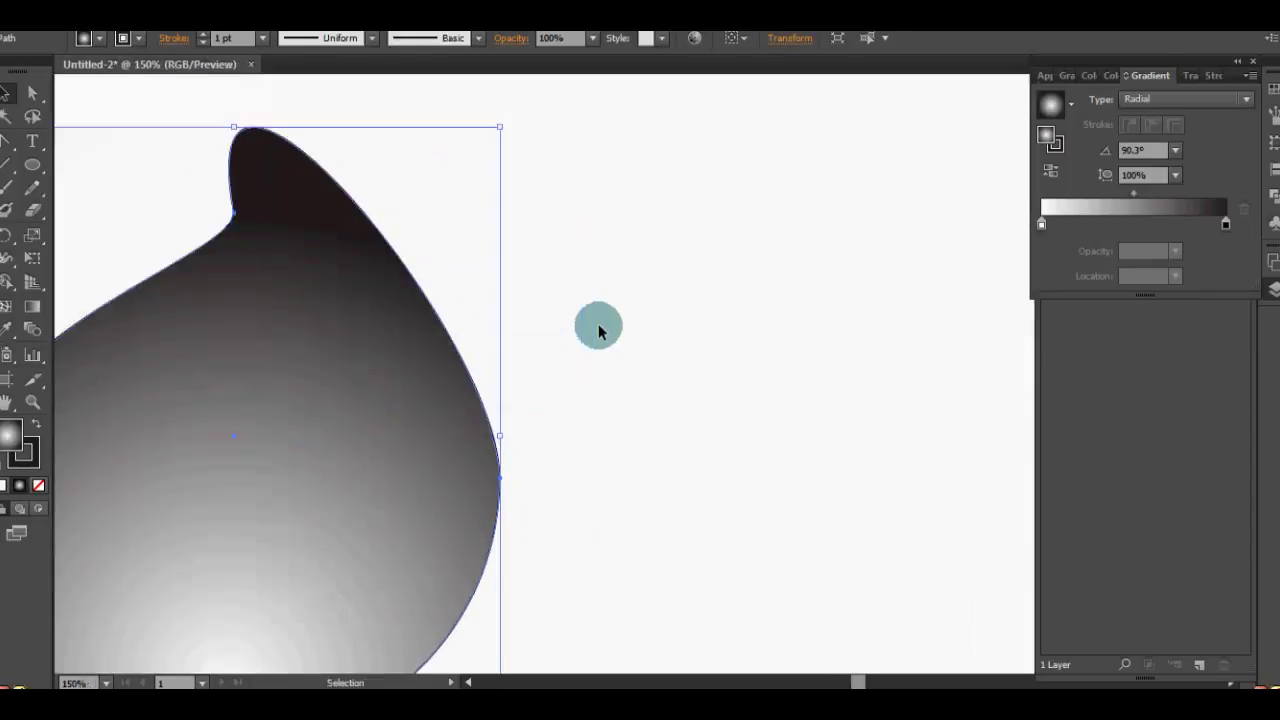
{"action": "left_click_drag", "start_coordinate": [600, 329], "coordinate": [844, 320]}
{"action": "left_click", "coordinate": [32, 92]}
{"action": "left_click", "coordinate": [463, 212]}
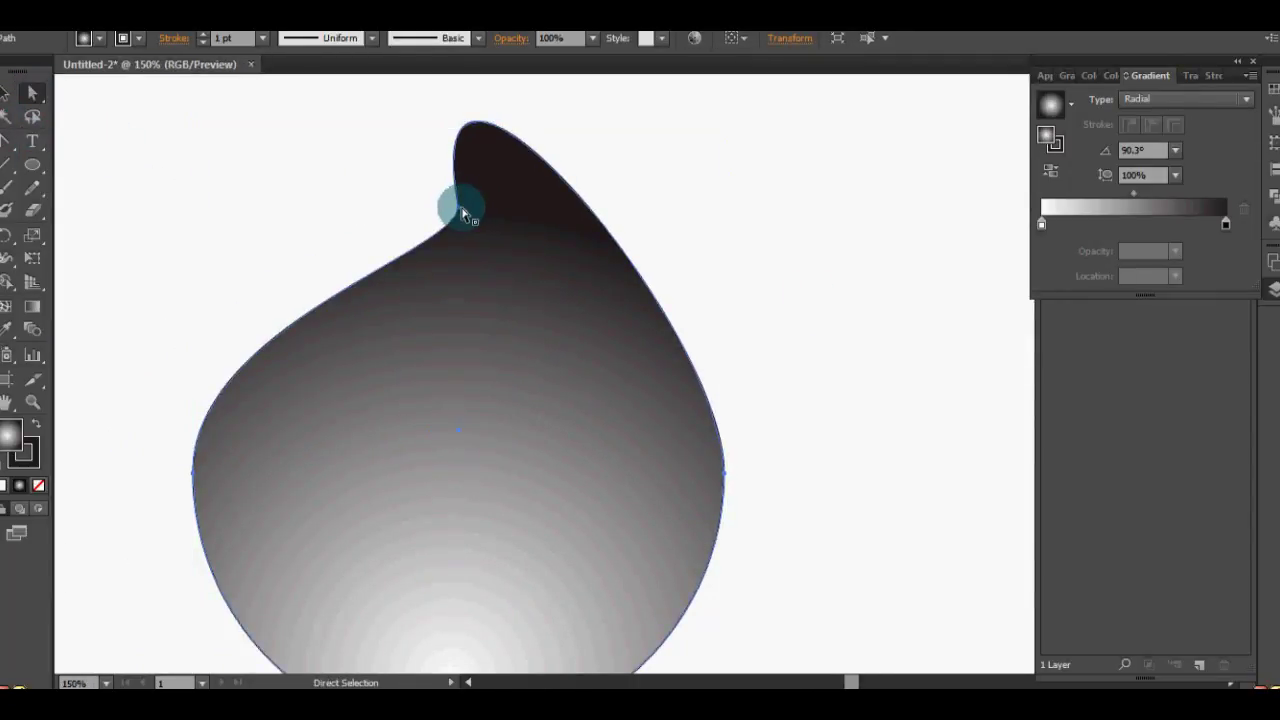
{"action": "left_click_drag", "start_coordinate": [463, 212], "coordinate": [461, 213]}
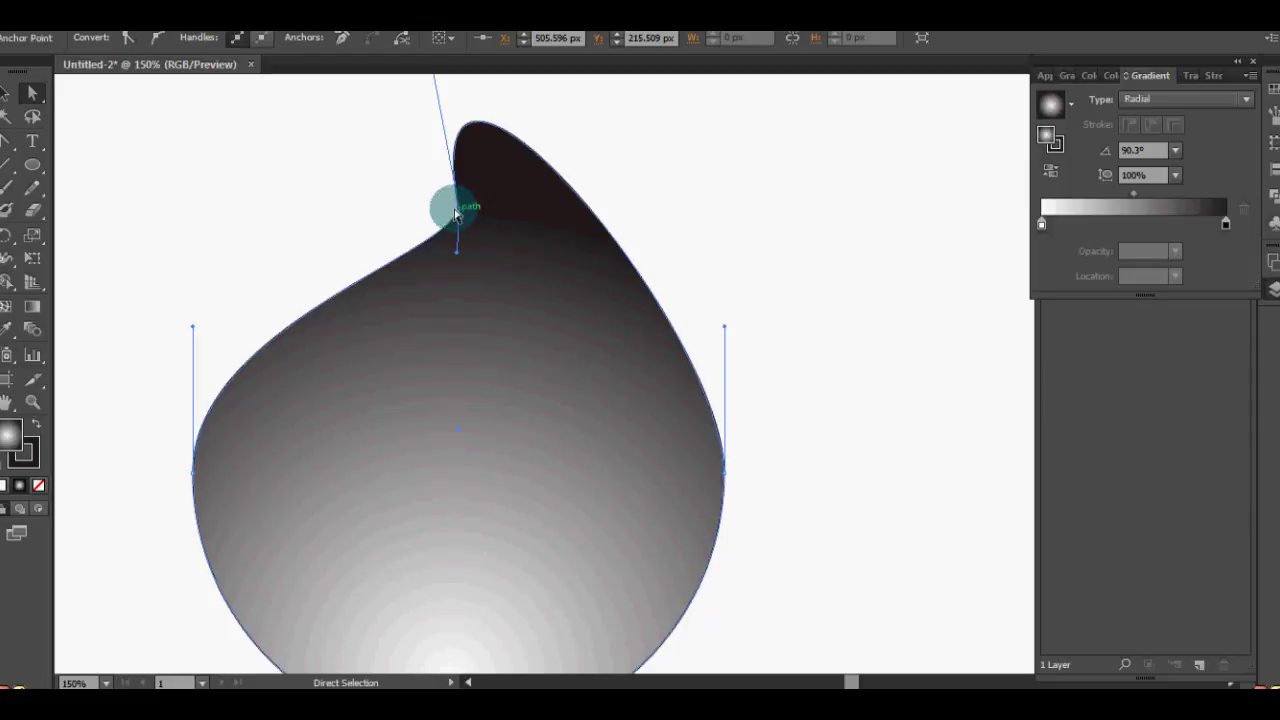
{"action": "left_click_drag", "start_coordinate": [461, 213], "coordinate": [469, 222]}
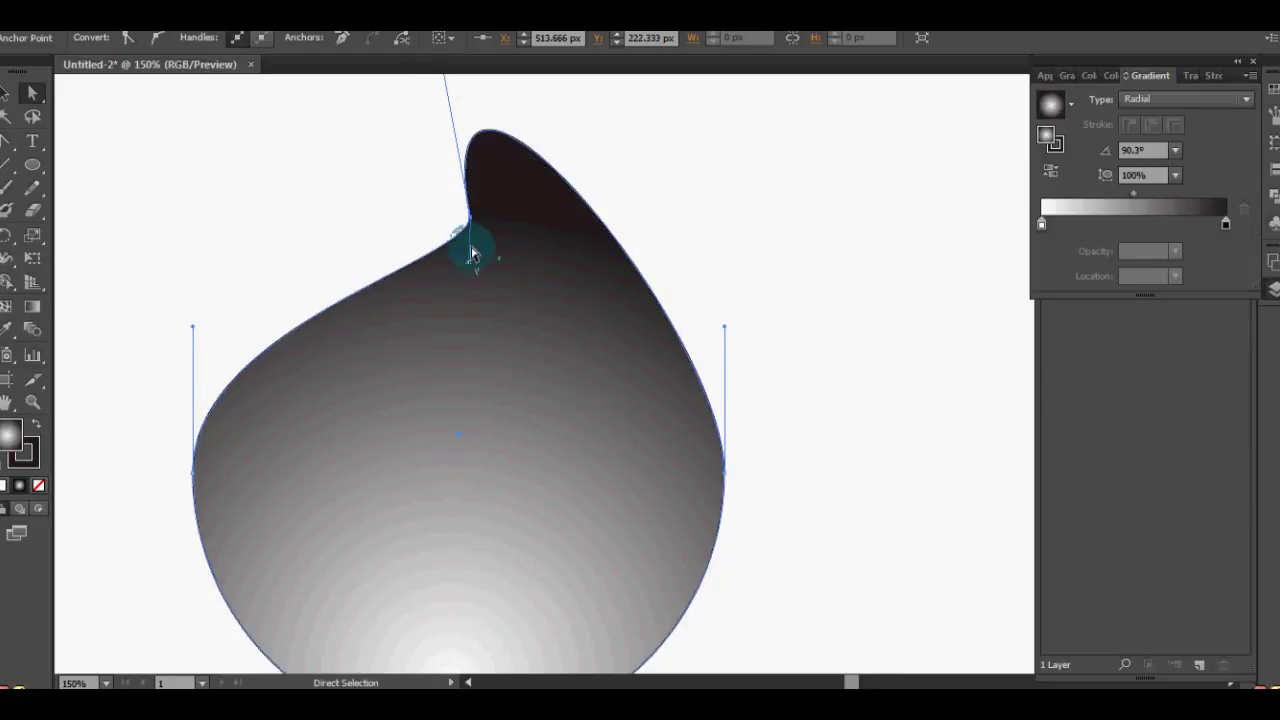
{"action": "mouse_move", "coordinate": [443, 287]}
{"action": "left_mouse_down"}
{"action": "mouse_move", "coordinate": [400, 328]}
{"action": "mouse_move", "coordinate": [445, 353]}
{"action": "left_mouse_up"}
{"action": "left_click_drag", "start_coordinate": [193, 326], "coordinate": [310, 325]}
{"action": "left_click_drag", "start_coordinate": [360, 379], "coordinate": [343, 334]}
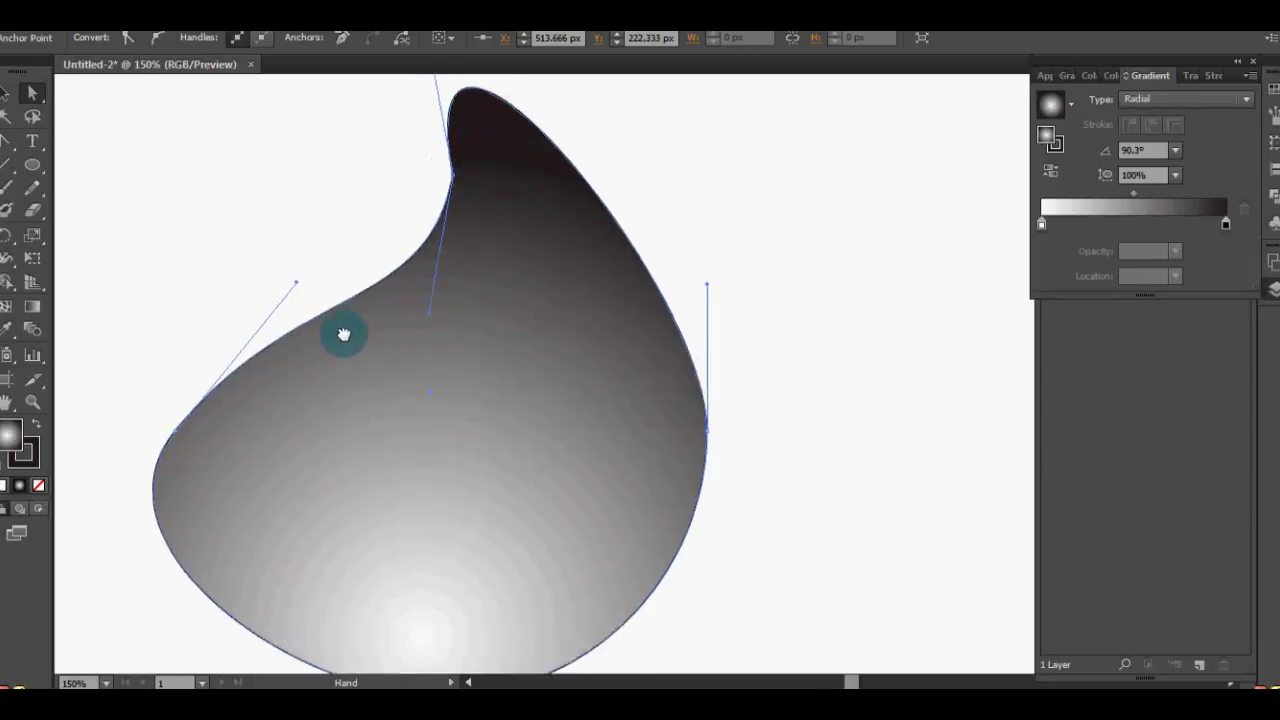
Reshape the drop's top curve and pull its bottom point lower for a rounder base.
{"action": "scroll", "coordinate": [517, 206], "scroll_direction": "up", "scroll_amount": 5}
{"action": "left_click_drag", "start_coordinate": [490, 135], "coordinate": [544, 202]}
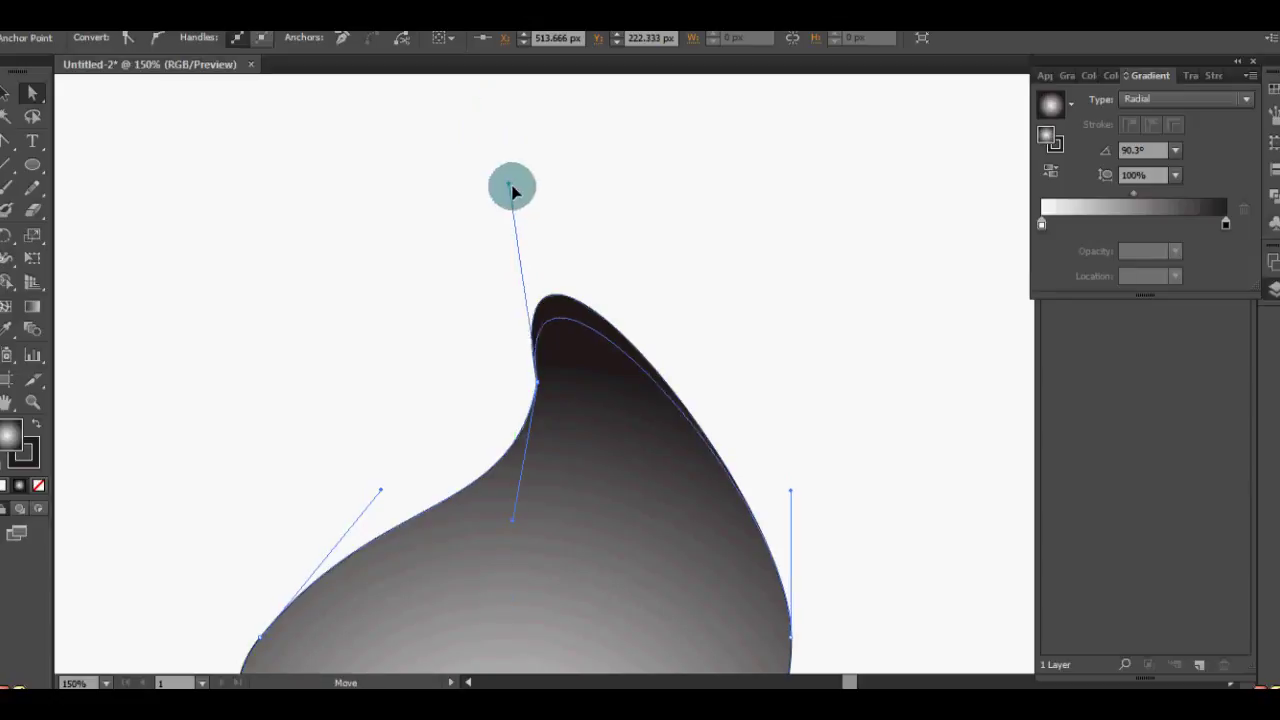
{"action": "left_click", "coordinate": [601, 241]}
{"action": "left_click_drag", "start_coordinate": [699, 226], "coordinate": [646, 63]}
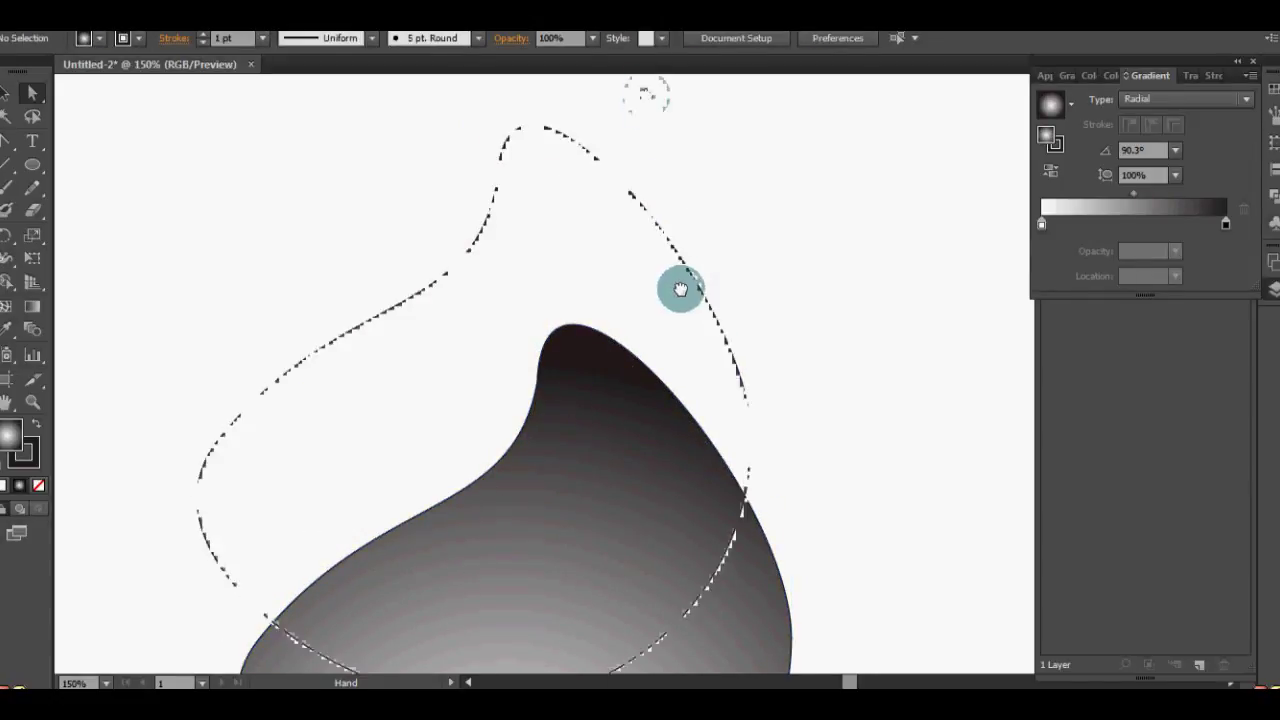
{"action": "scroll", "coordinate": [594, 344], "scroll_direction": "down", "scroll_amount": 2}
{"action": "left_click_drag", "start_coordinate": [480, 563], "coordinate": [477, 604]}
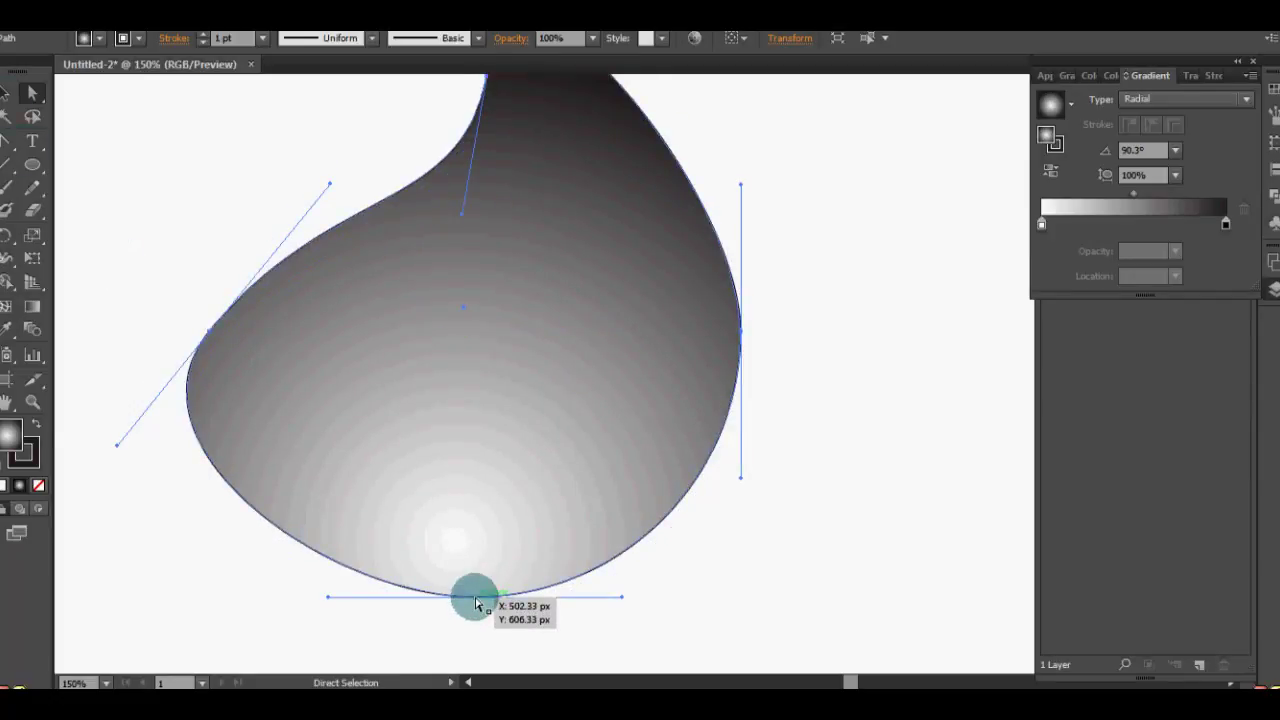
{"action": "key", "text": "v"}
{"action": "left_click", "coordinate": [810, 295]}
Fit the artboard in view and move the teardrop's radial highlight lower.
{"action": "key", "text": "ctrl+0"}
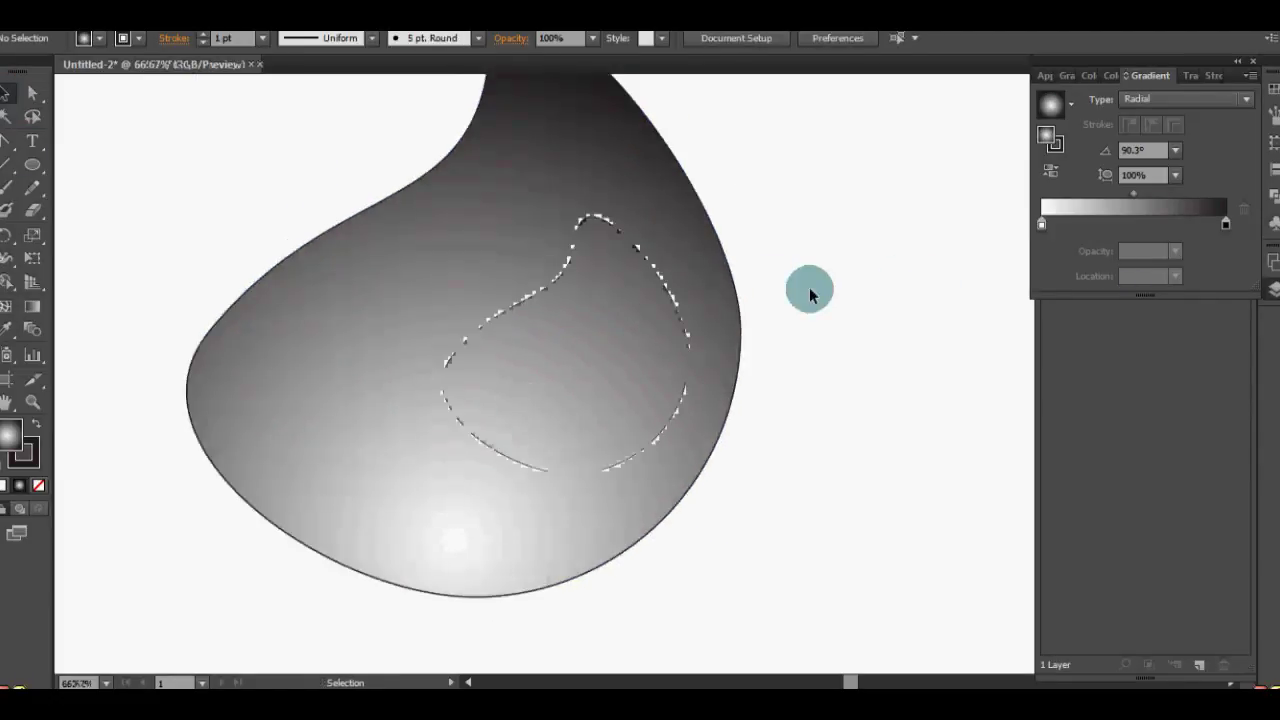
{"action": "left_click", "coordinate": [626, 391]}
{"action": "left_click", "coordinate": [33, 306]}
{"action": "left_click_drag", "start_coordinate": [563, 449], "coordinate": [571, 481]}
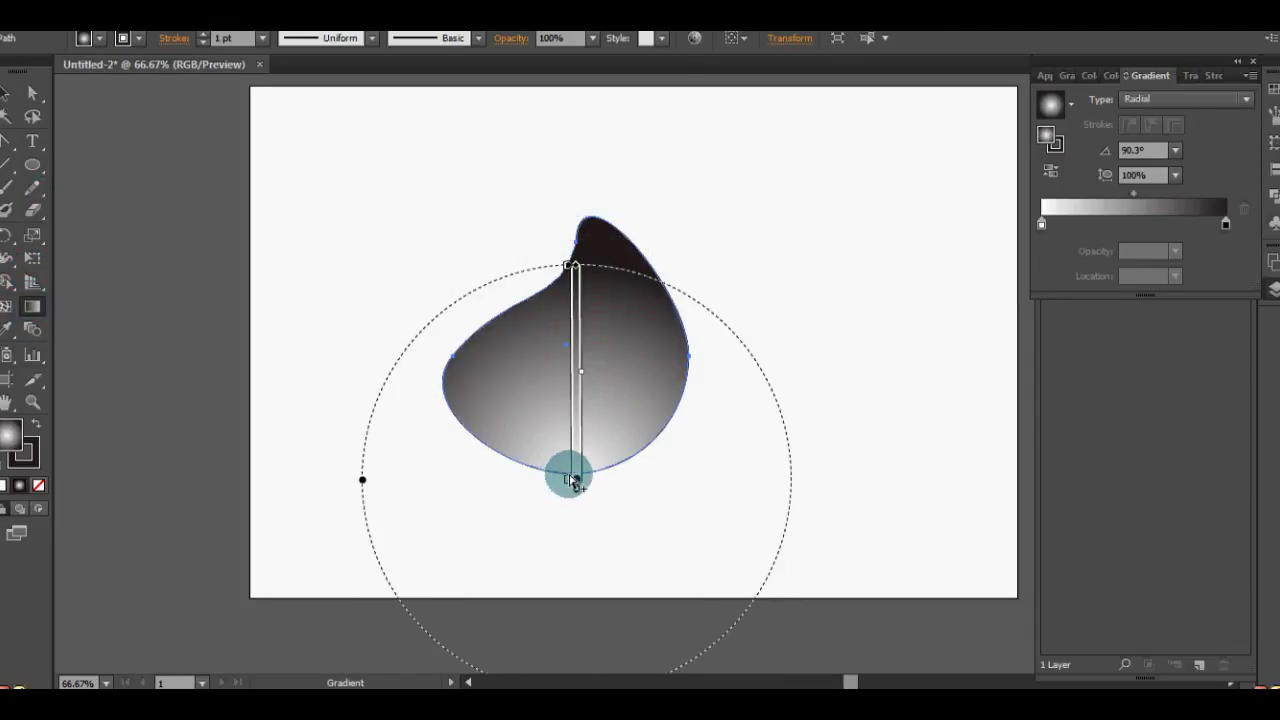
Finish the gradient edit and browse the Effect menu with the teardrop selected.
{"action": "left_click", "coordinate": [371, 212]}
{"action": "left_click", "coordinate": [5, 91]}
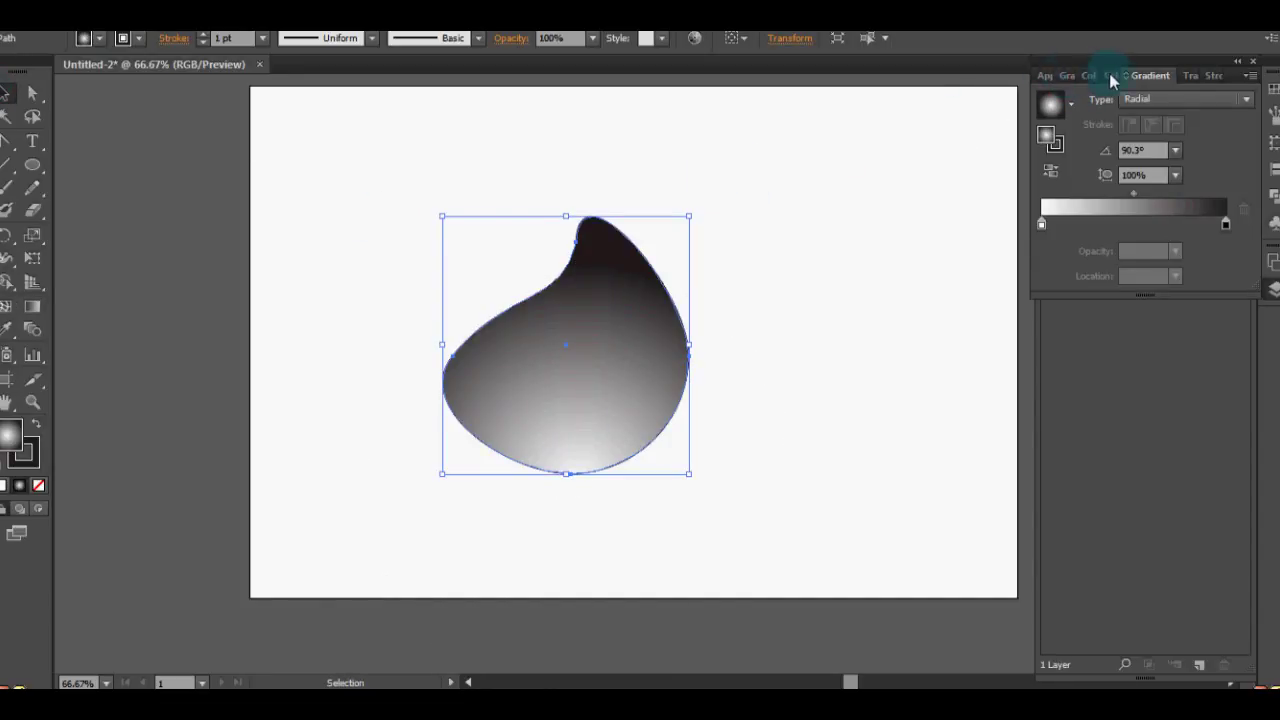
{"action": "left_click", "coordinate": [255, 15]}
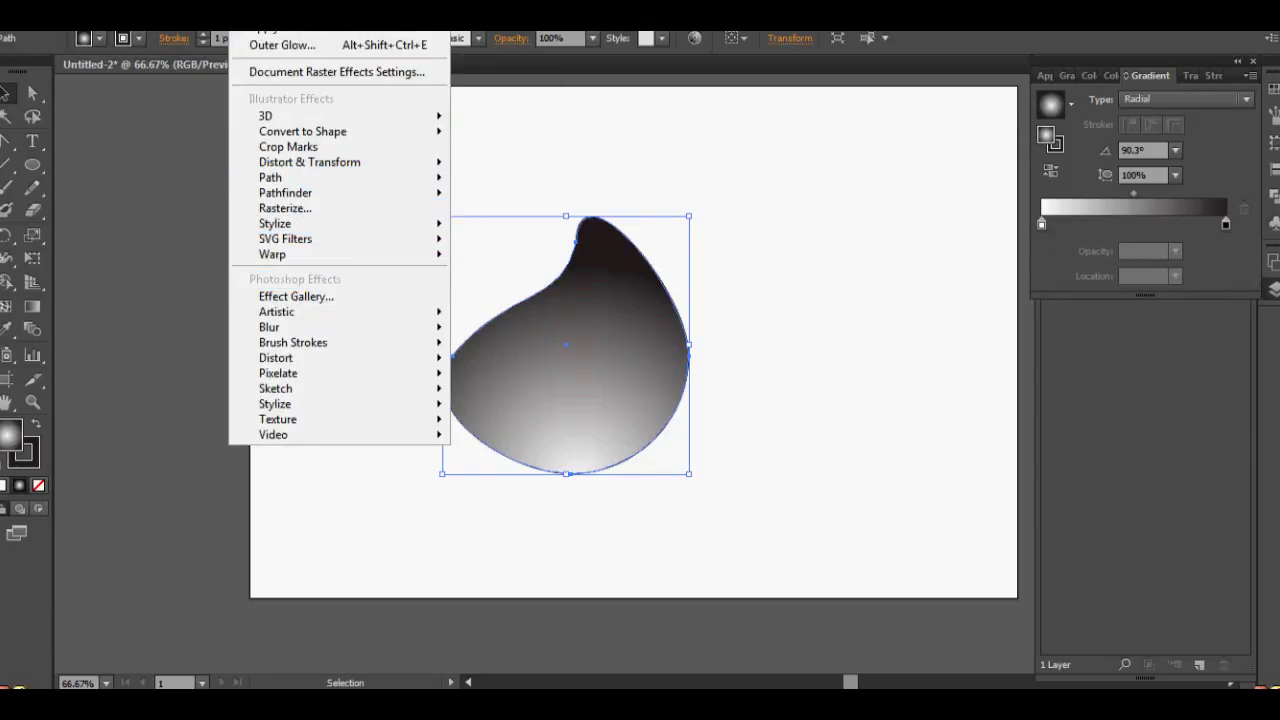
Add a Stylize Drop Shadow with X offset 0, Y offset 10 px and 10 px blur.
{"action": "left_click", "coordinate": [606, 350]}
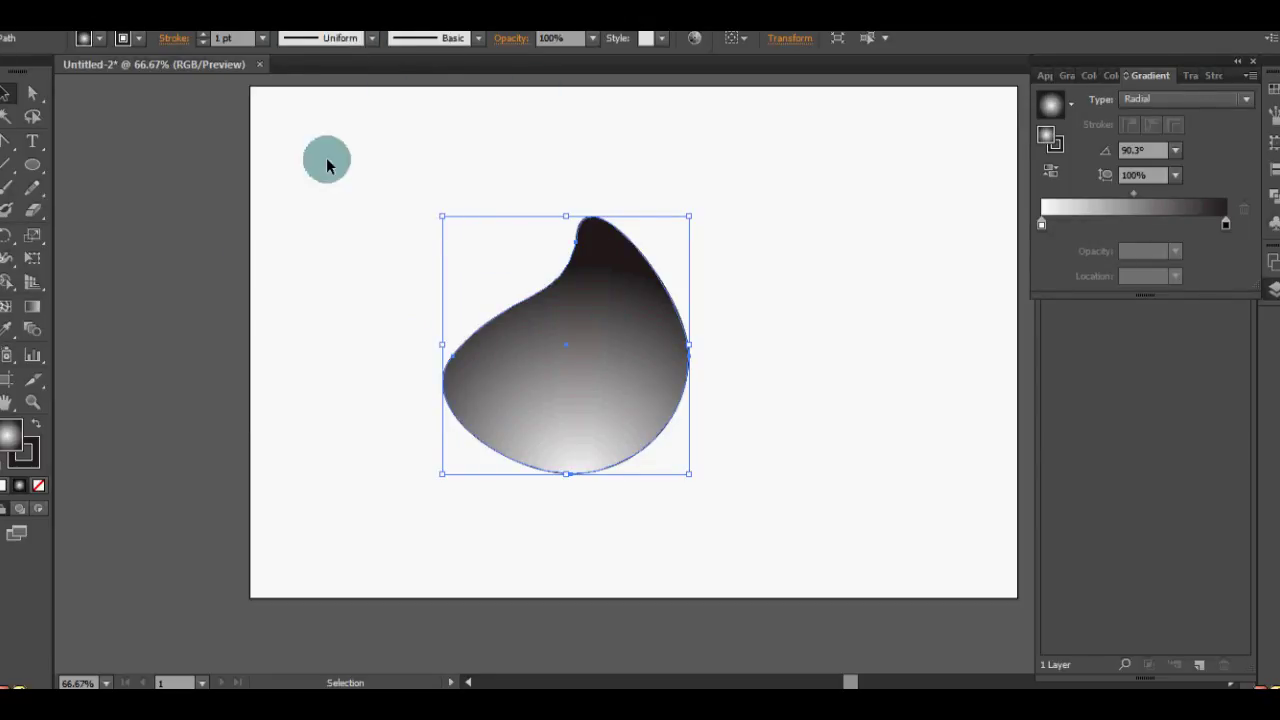
{"action": "left_click", "coordinate": [255, 15]}
{"action": "left_click", "coordinate": [516, 226]}
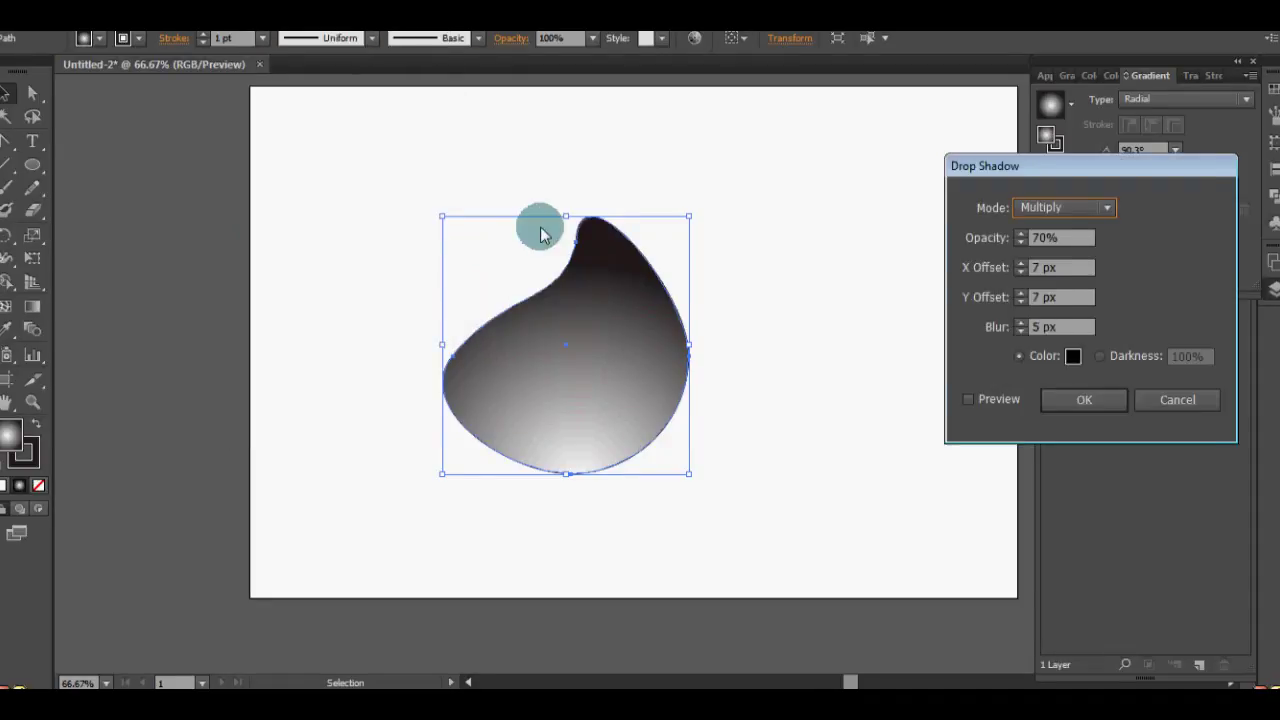
{"action": "left_click", "coordinate": [976, 399]}
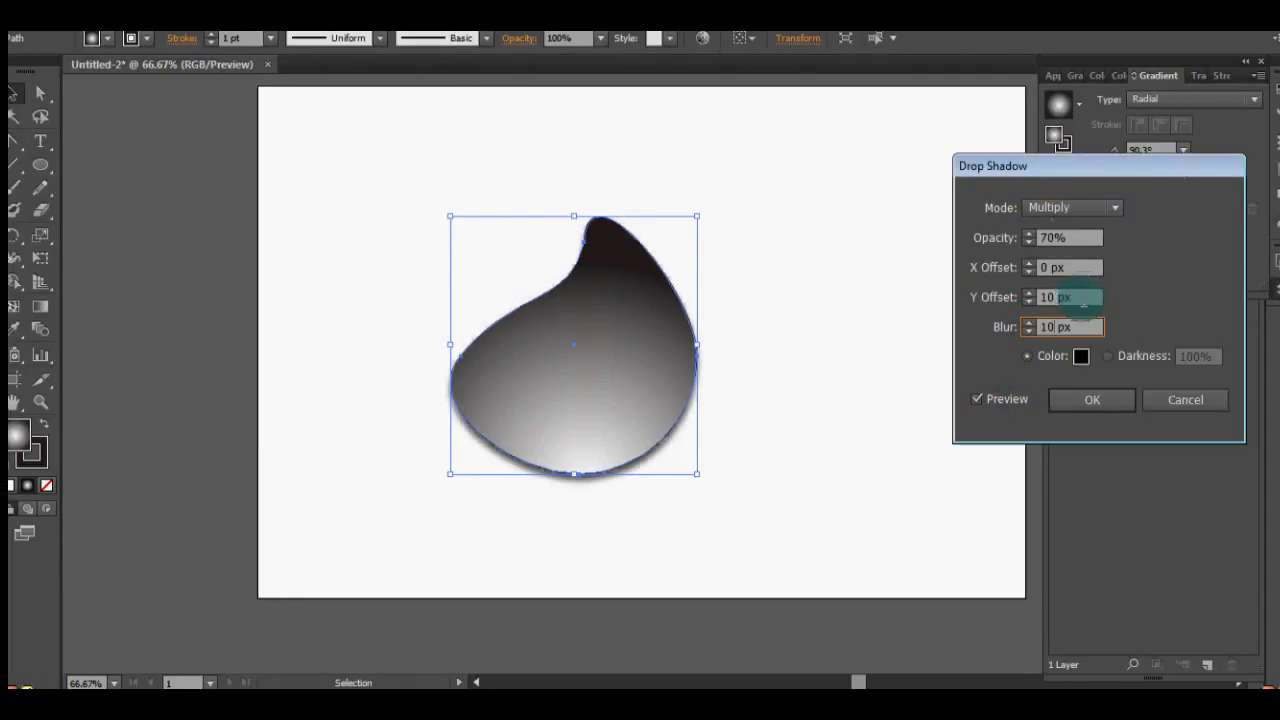
{"action": "key", "text": "Return"}
{"action": "left_click", "coordinate": [536, 219]}
{"action": "left_click", "coordinate": [686, 334]}
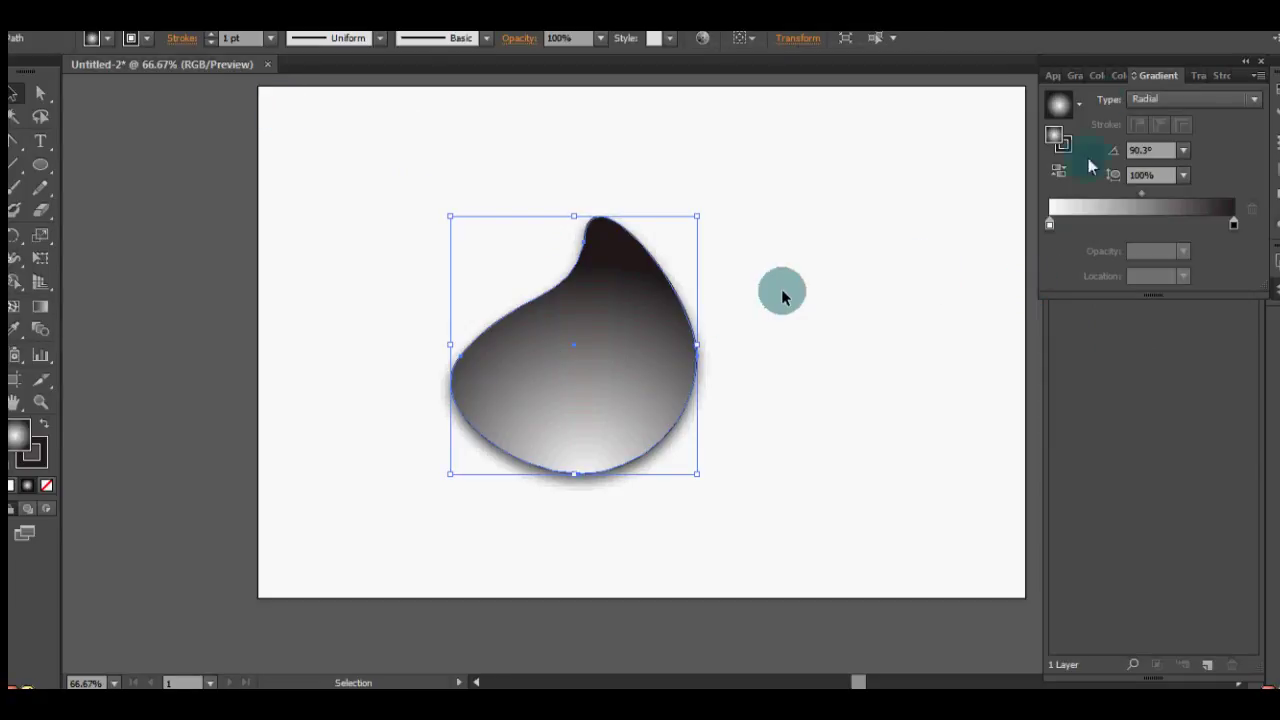
Set the teardrop's Transparency blending mode to Overlay and move the placed leaf photo.
{"action": "left_click", "coordinate": [1052, 75]}
{"action": "left_click", "coordinate": [1200, 77]}
{"action": "left_click", "coordinate": [1085, 99]}
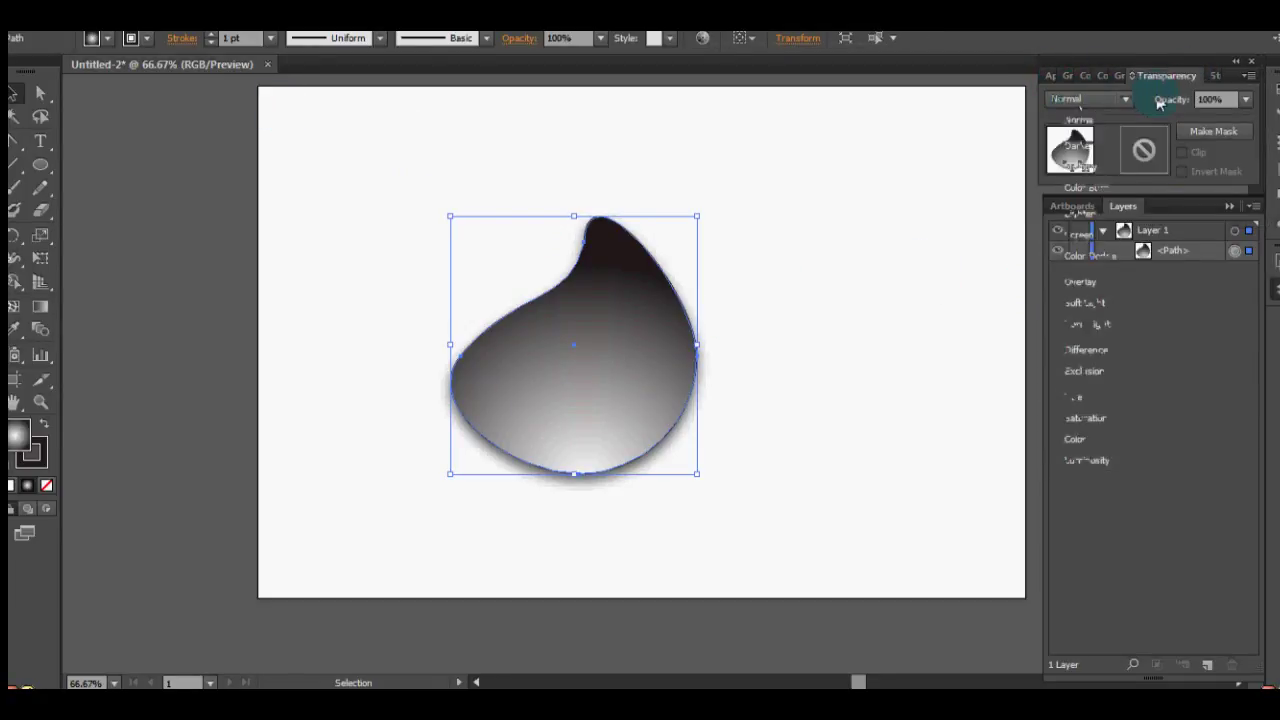
{"action": "left_click", "coordinate": [1097, 282]}
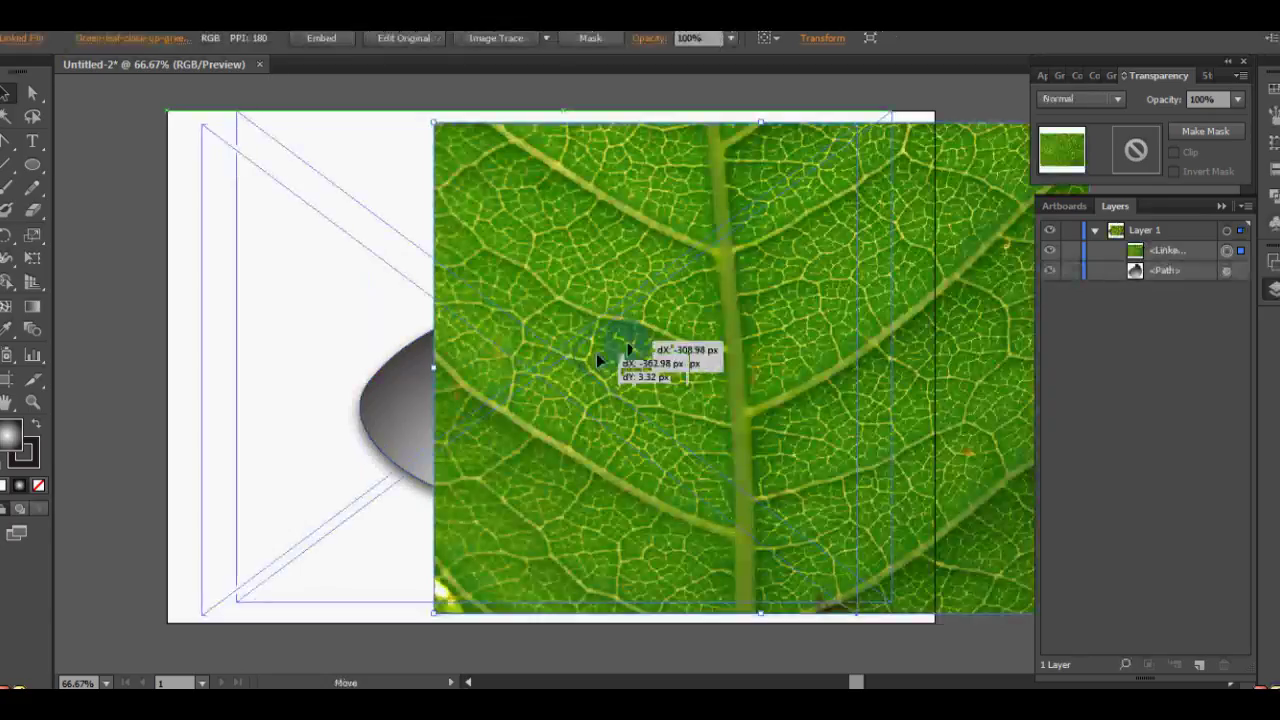
{"action": "left_click_drag", "start_coordinate": [600, 357], "coordinate": [575, 350]}
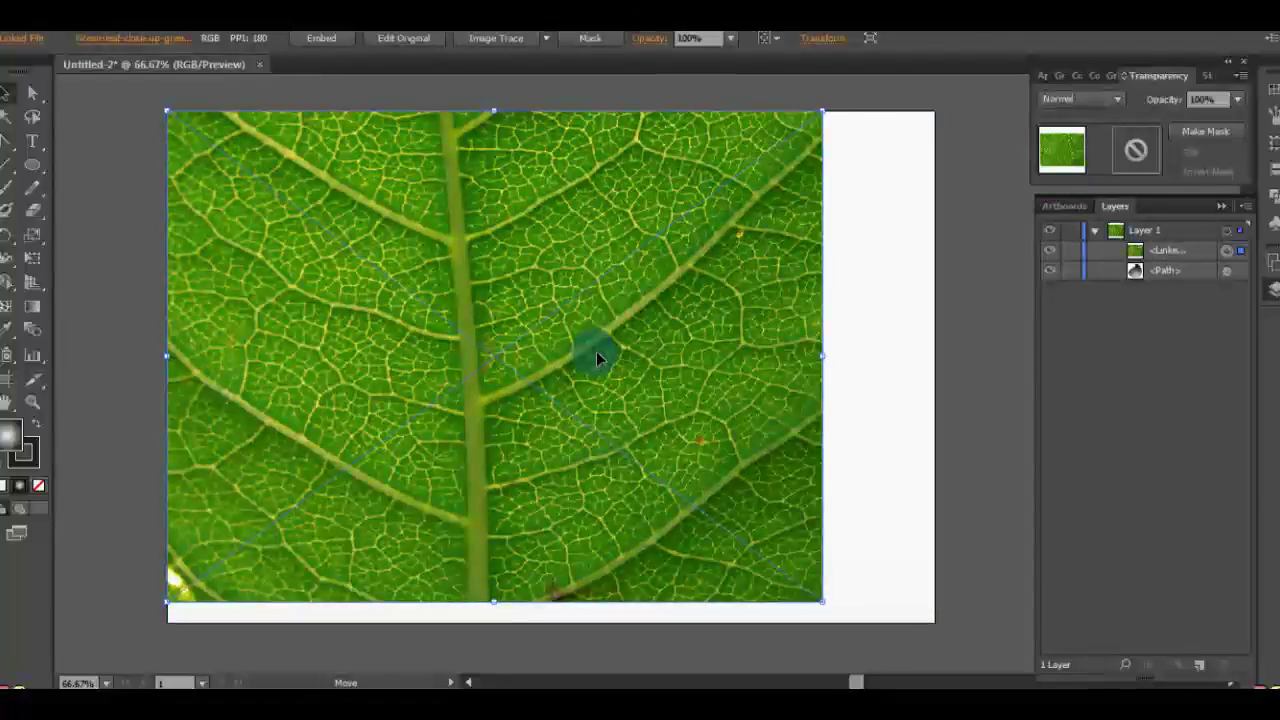
Shift the leaf photo right, fit the artboard to its edges, and layer it beneath the droplet.
{"action": "left_click_drag", "start_coordinate": [592, 355], "coordinate": [653, 350]}
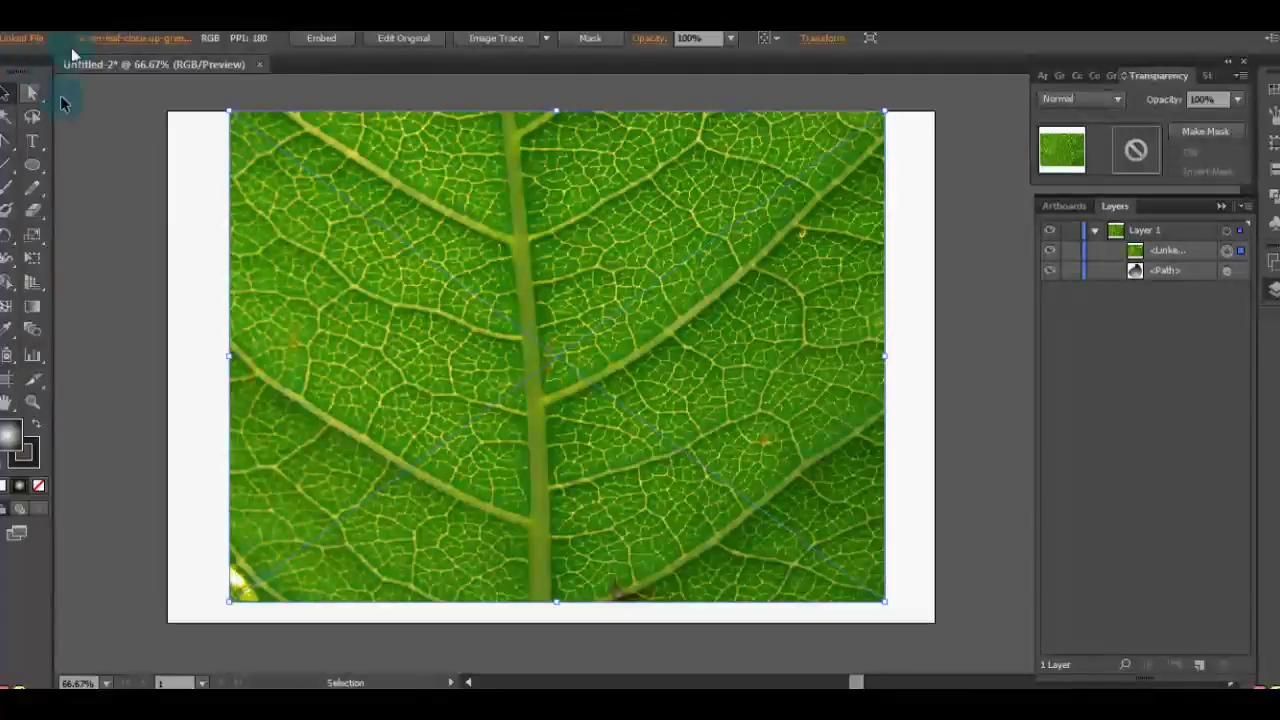
{"action": "left_click", "coordinate": [7, 380]}
{"action": "left_click_drag", "start_coordinate": [552, 620], "coordinate": [550, 602]}
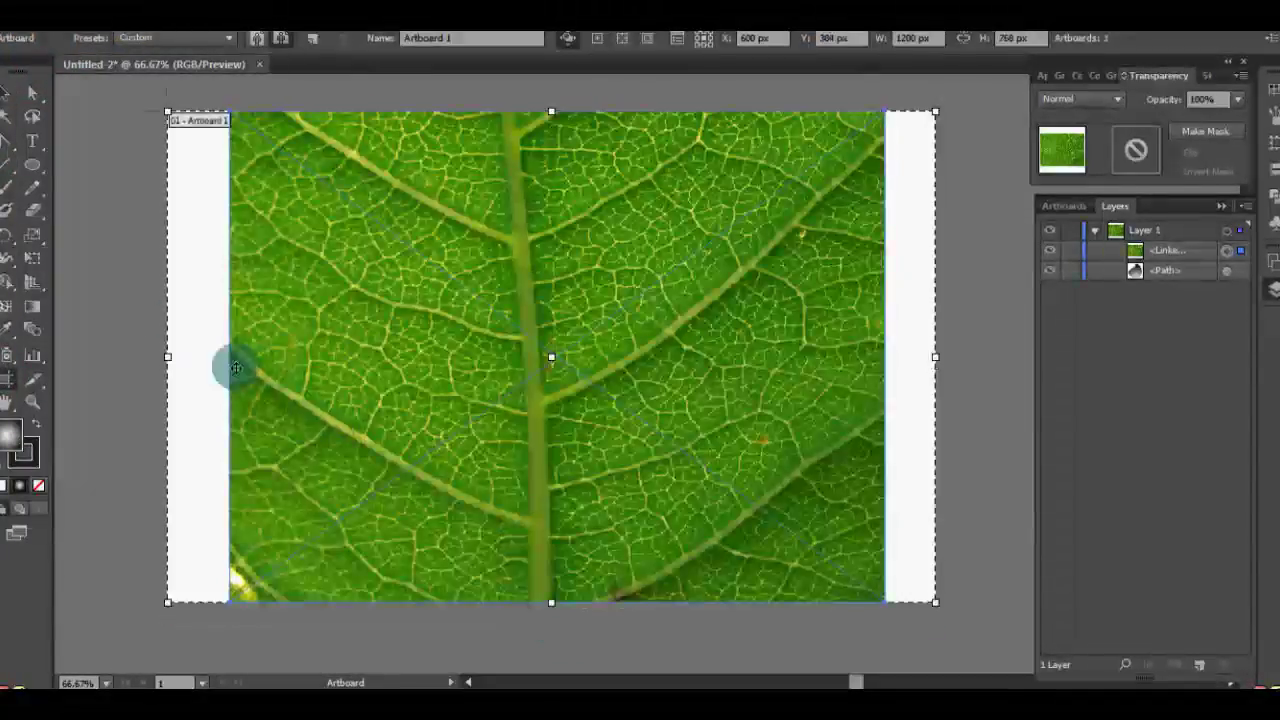
{"action": "left_click_drag", "start_coordinate": [167, 365], "coordinate": [230, 365]}
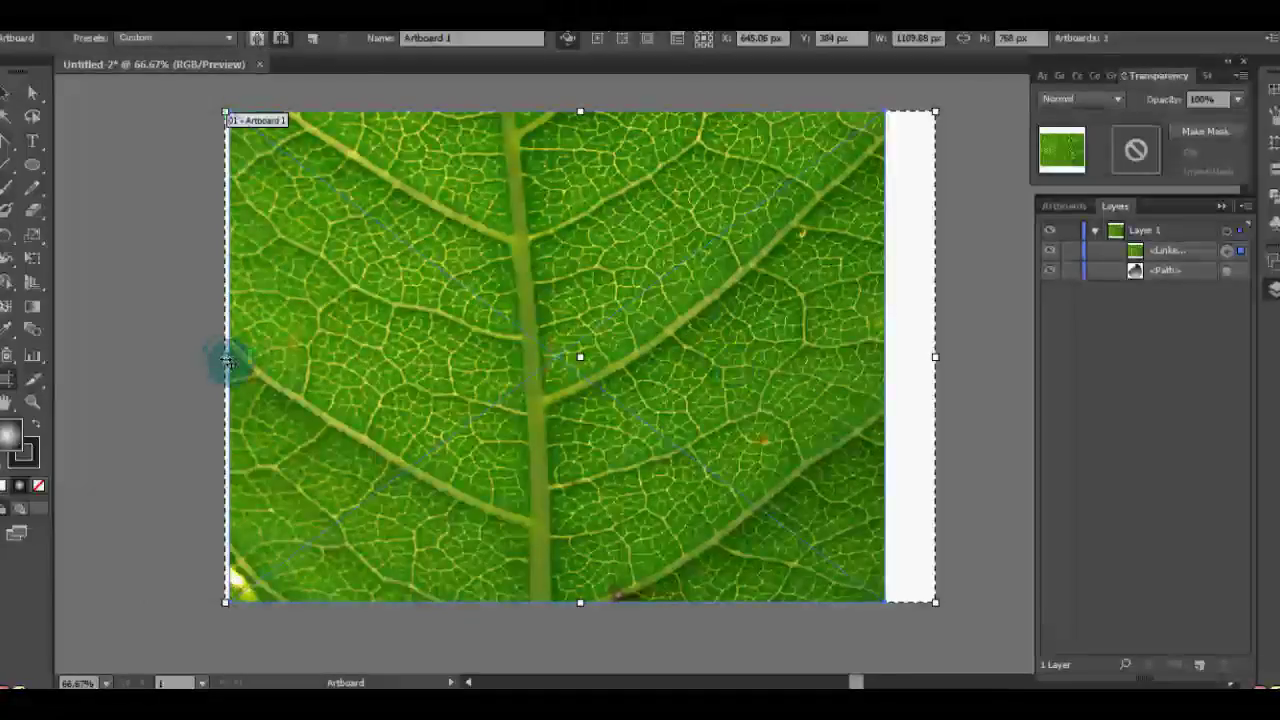
{"action": "left_click_drag", "start_coordinate": [226, 357], "coordinate": [231, 358]}
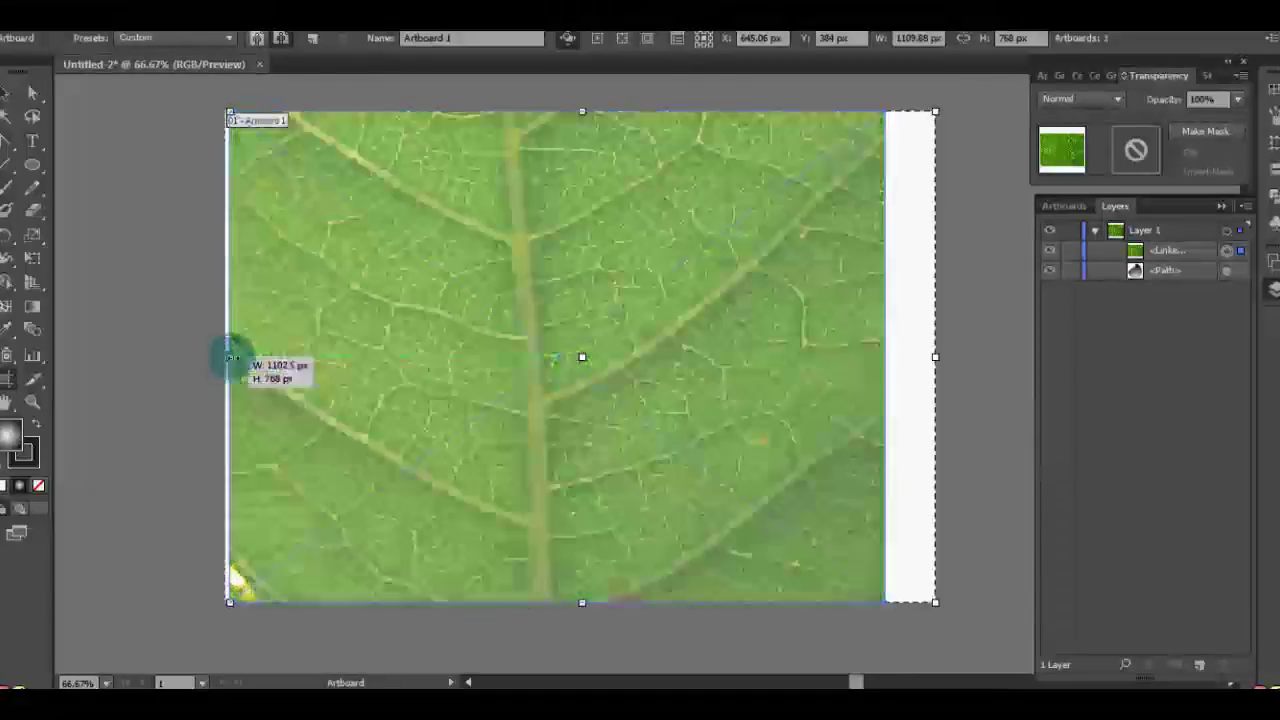
{"action": "left_click_drag", "start_coordinate": [935, 357], "coordinate": [885, 357]}
{"action": "key", "text": "v"}
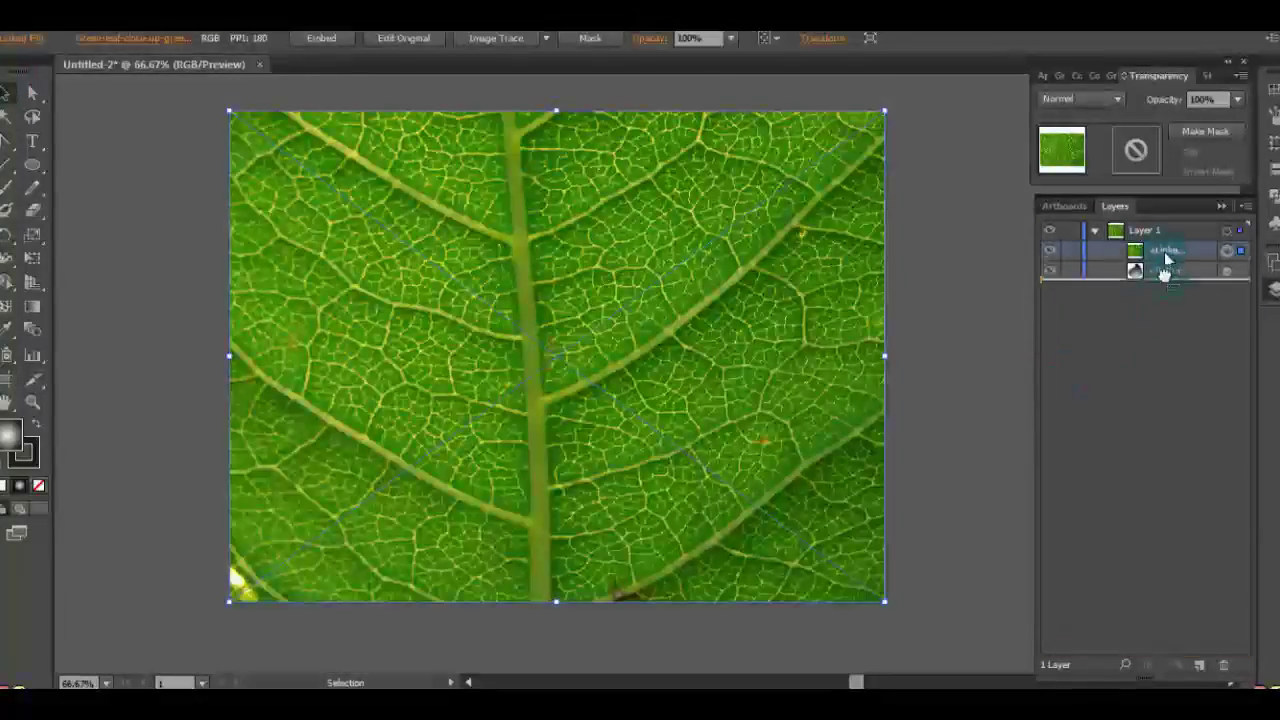
{"action": "left_click_drag", "start_coordinate": [1165, 272], "coordinate": [1166, 282]}
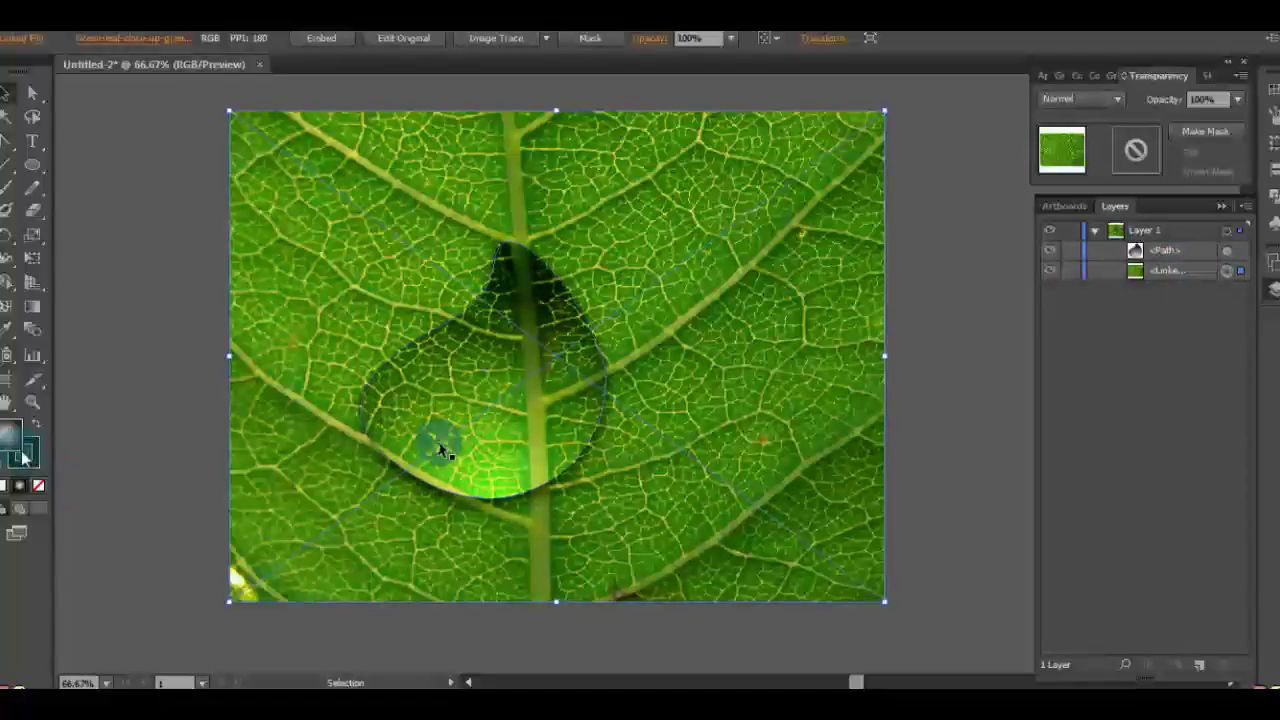
Set the droplet's stroke to None.
{"action": "left_click", "coordinate": [38, 486]}
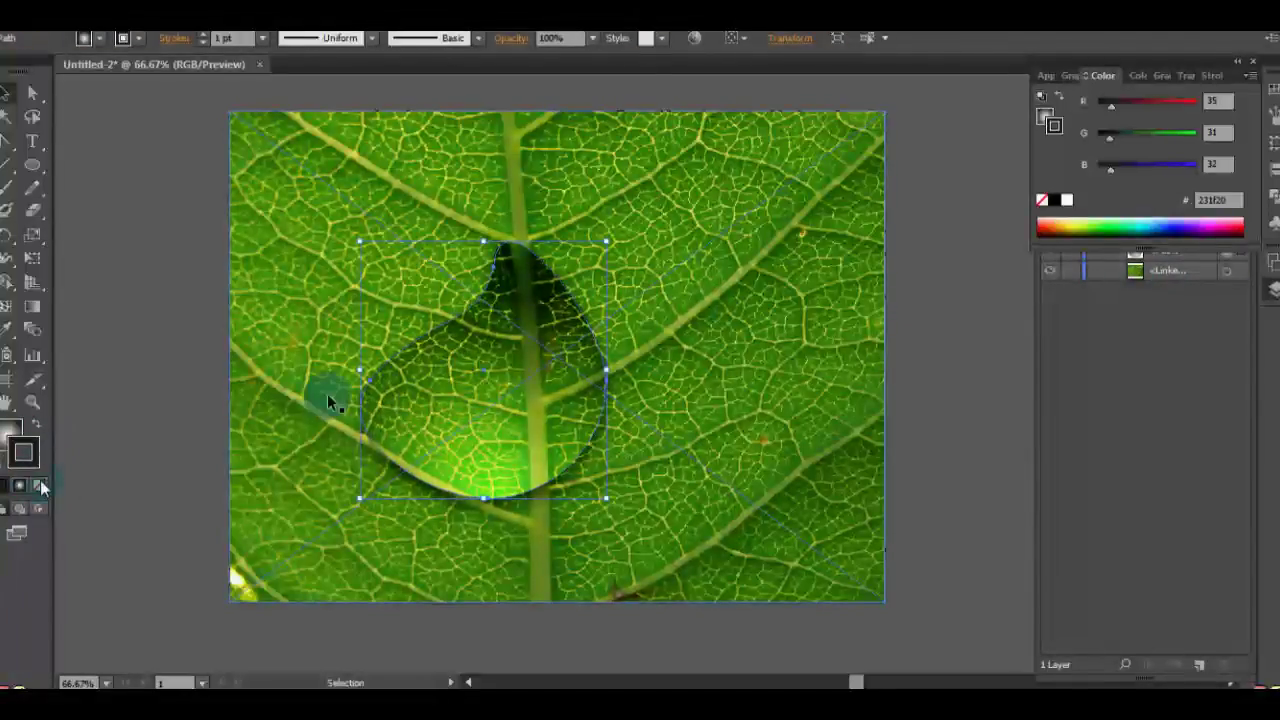
{"action": "left_click", "coordinate": [360, 392]}
{"action": "left_click", "coordinate": [874, 295]}
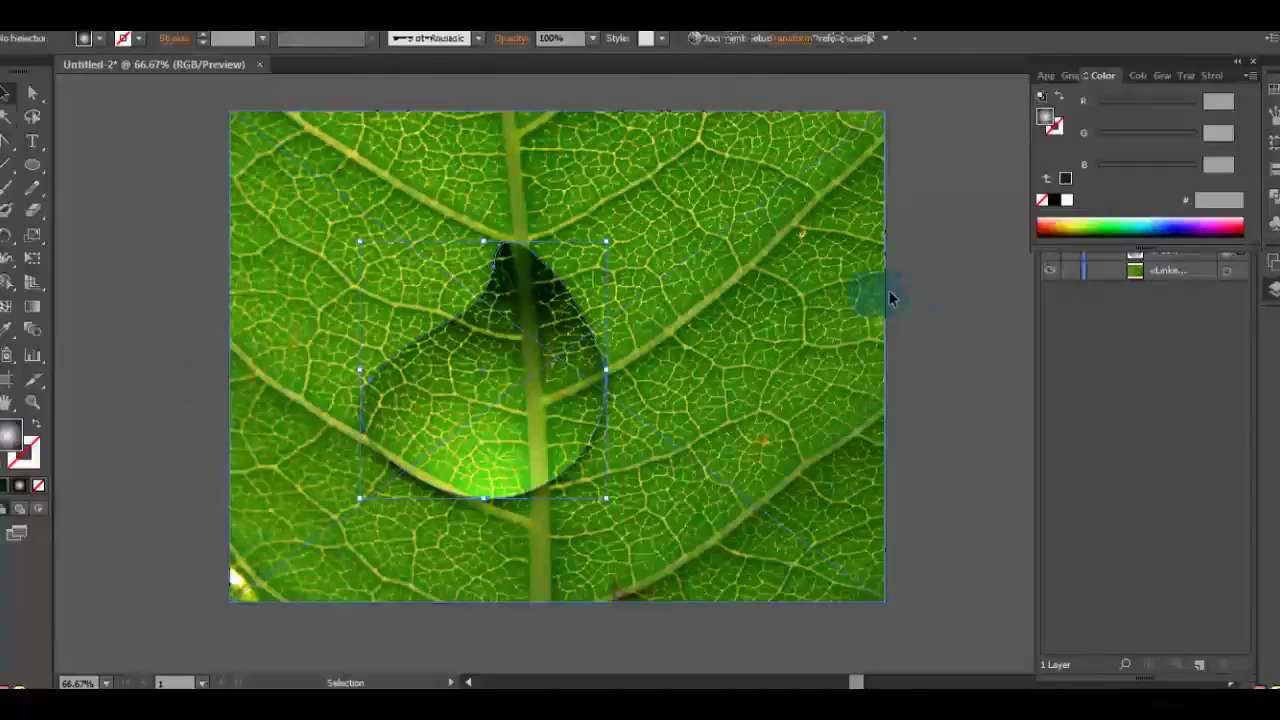
{"action": "left_click", "coordinate": [454, 388]}
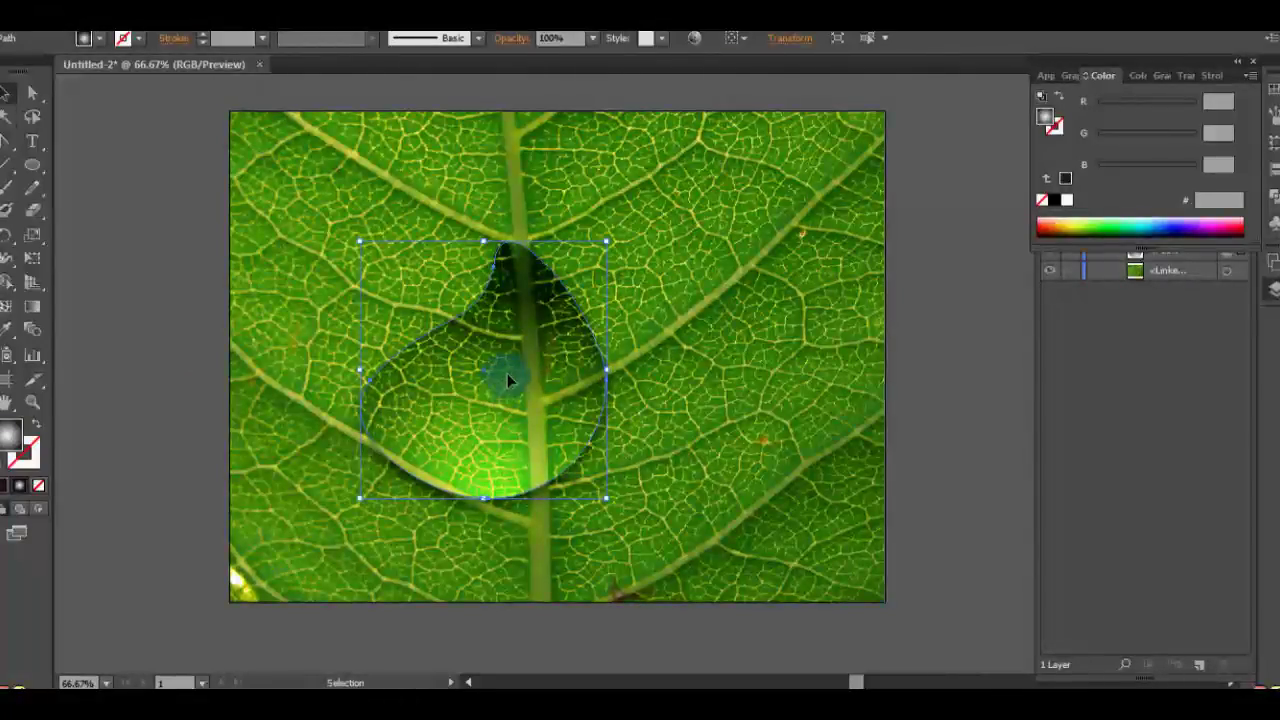
Lower the droplet's opacity to 70% in the Transparency panel.
{"action": "left_click", "coordinate": [1204, 77]}
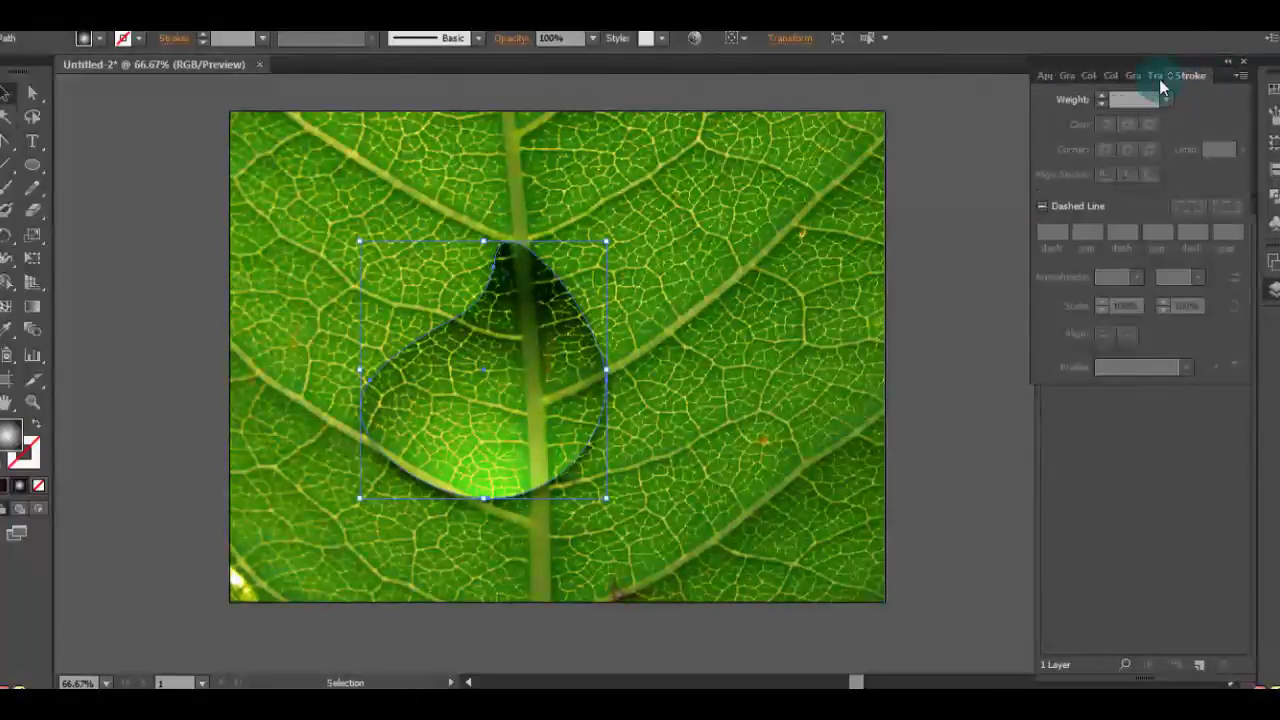
{"action": "left_click", "coordinate": [1237, 99]}
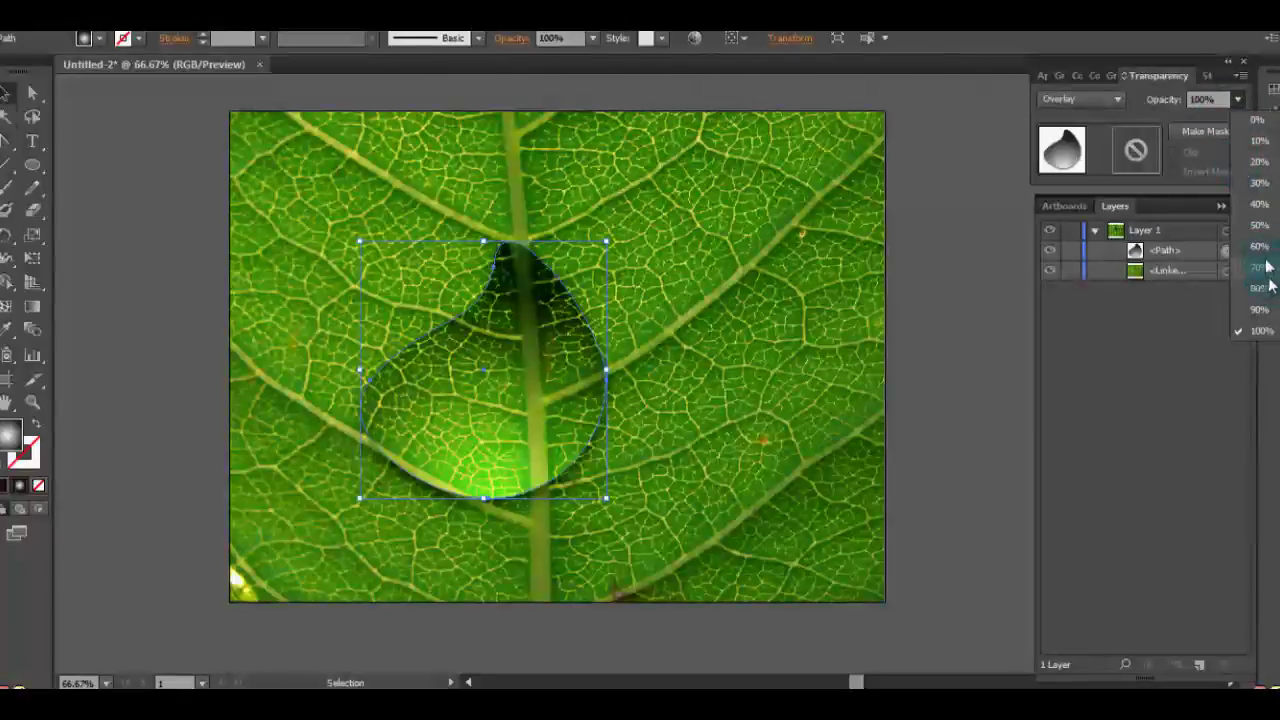
{"action": "left_click", "coordinate": [1268, 287]}
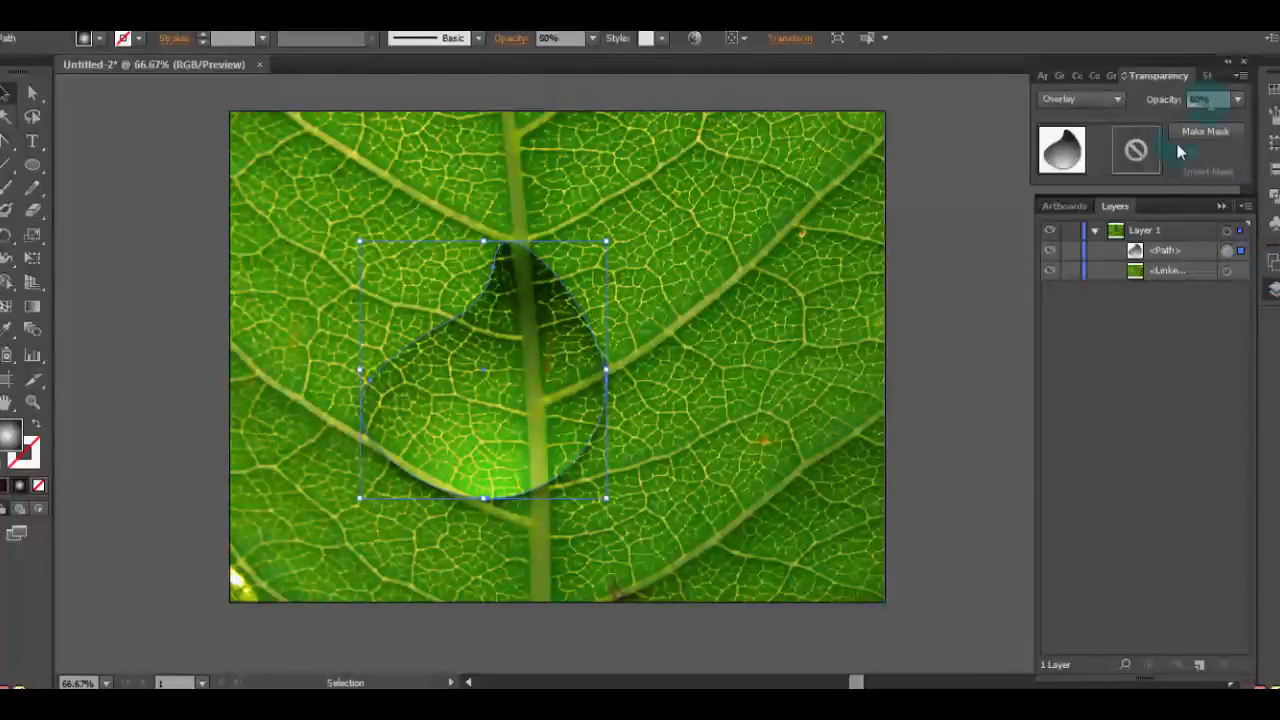
{"action": "left_click", "coordinate": [1237, 100]}
{"action": "left_click", "coordinate": [1268, 272]}
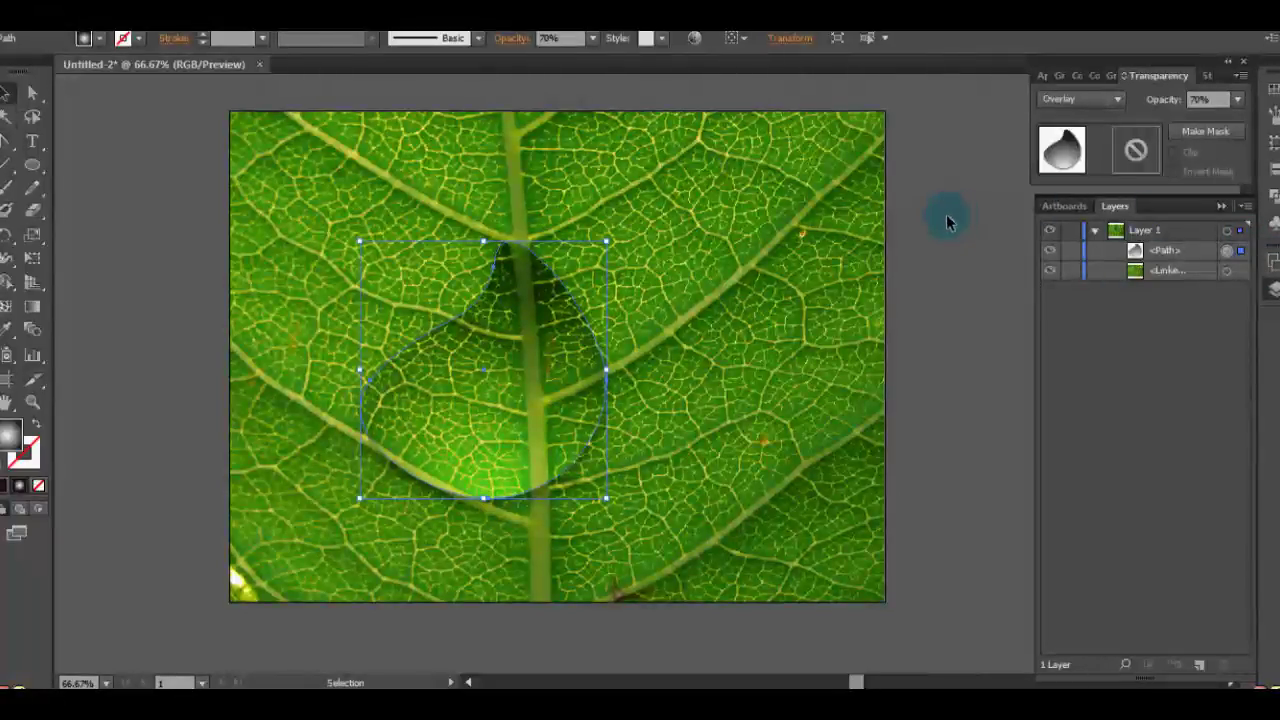
Nudge the droplet slightly right over the leaf veins.
{"action": "left_click", "coordinate": [914, 314]}
{"action": "mouse_move", "coordinate": [512, 402]}
{"action": "left_mouse_down"}
{"action": "mouse_move", "coordinate": [452, 402]}
{"action": "mouse_move", "coordinate": [475, 393]}
{"action": "left_mouse_up"}
{"action": "left_click", "coordinate": [829, 357]}
{"action": "left_click", "coordinate": [951, 332]}
{"action": "left_click", "coordinate": [493, 397]}
{"action": "left_click_drag", "start_coordinate": [126, 229], "coordinate": [574, 351]}
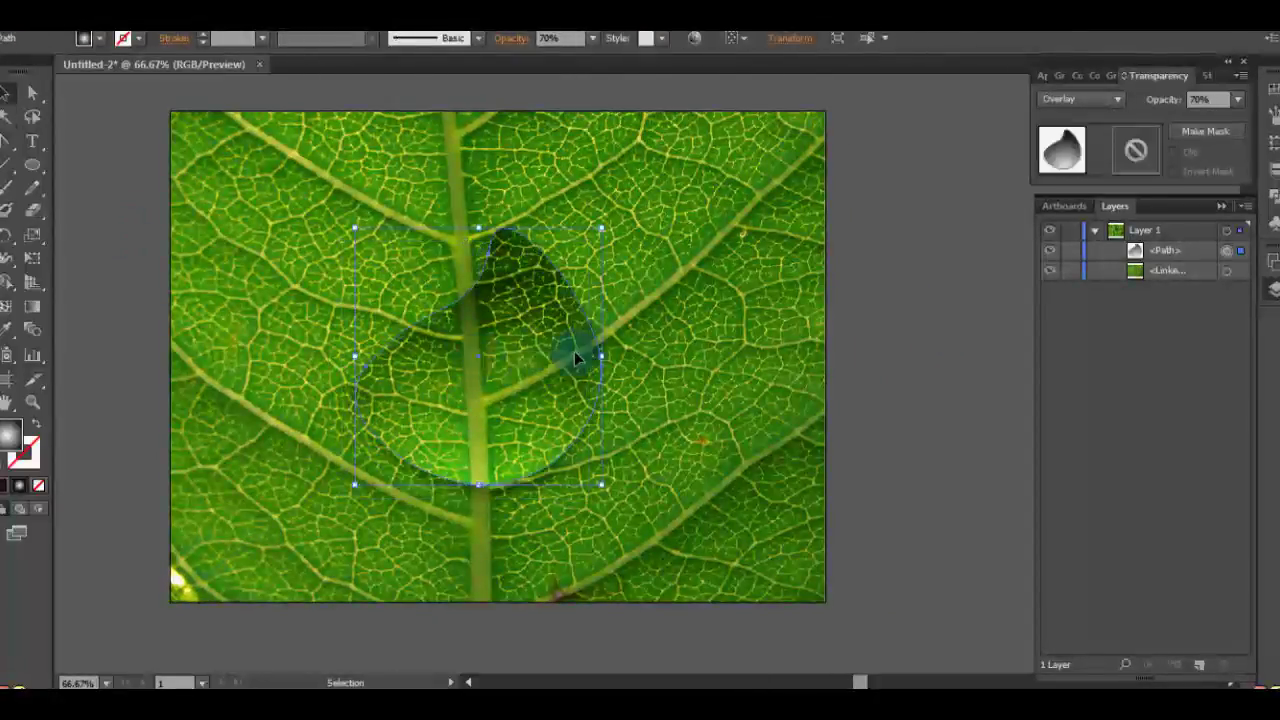
Zoom in on the droplet and choose the Ellipse tool.
{"action": "left_click", "coordinate": [1005, 286]}
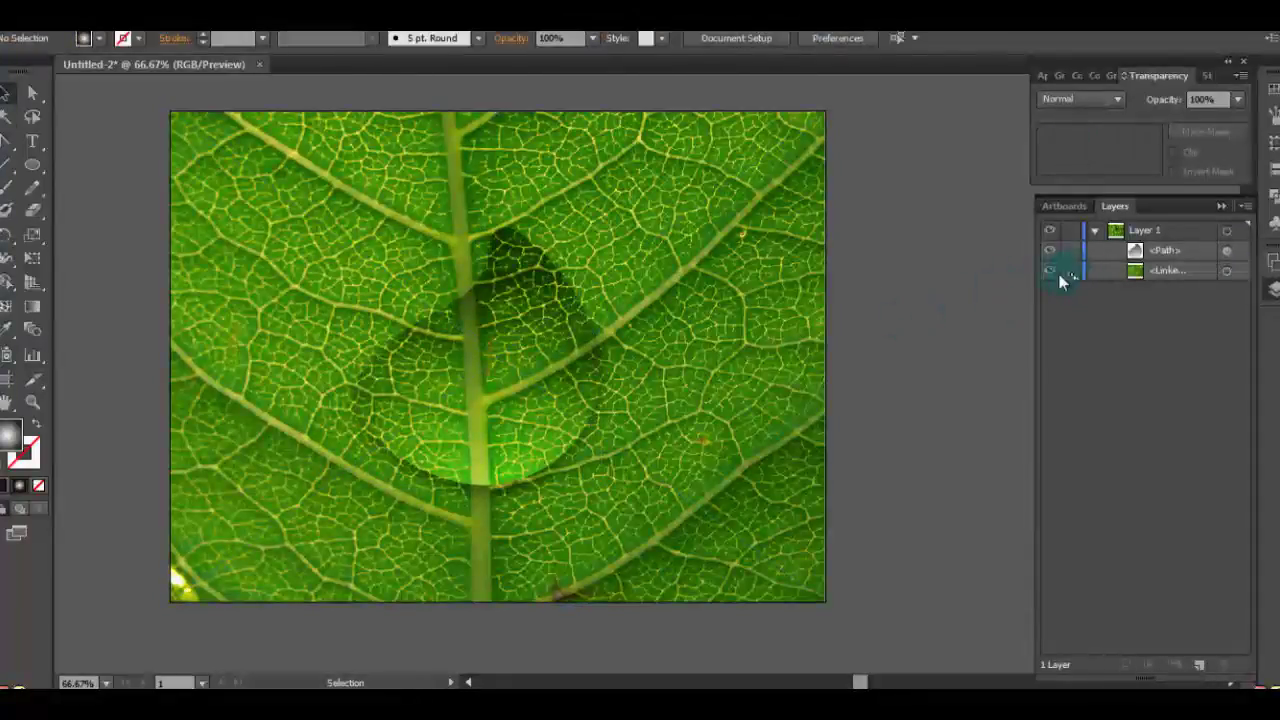
{"action": "left_click", "coordinate": [1200, 205]}
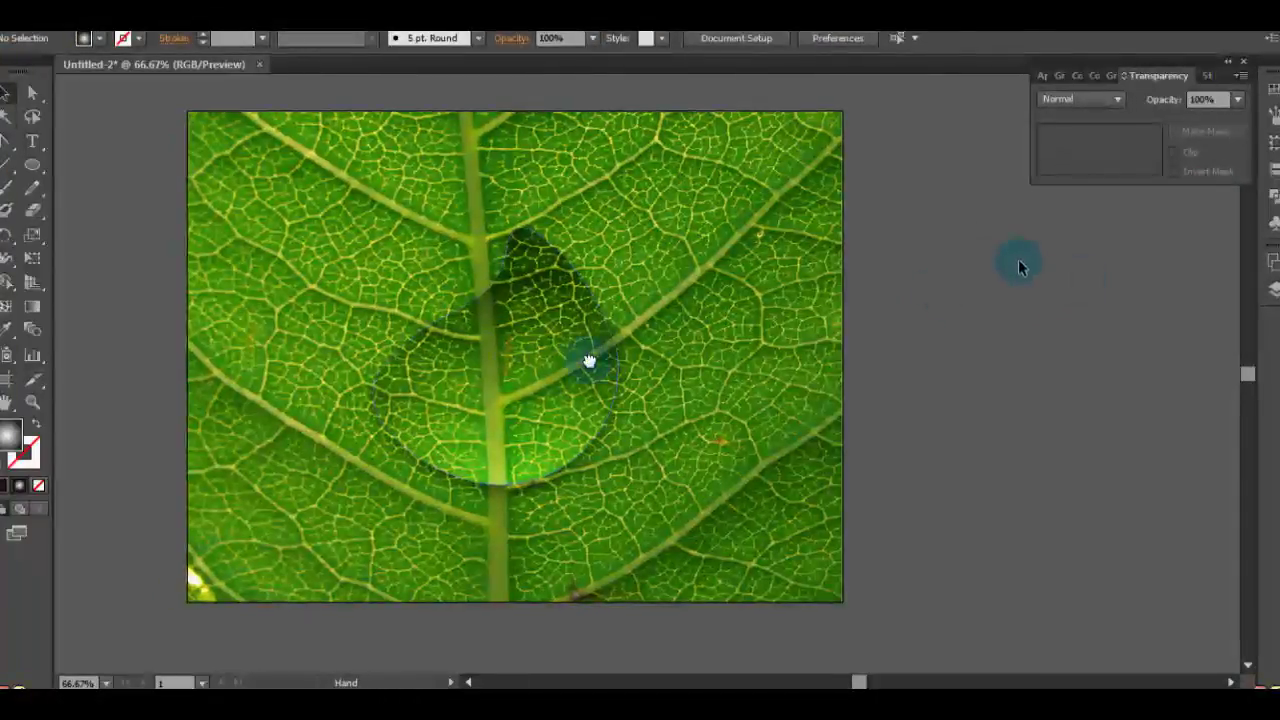
{"action": "left_click", "coordinate": [705, 365]}
{"action": "key", "text": "ctrl+plus"}
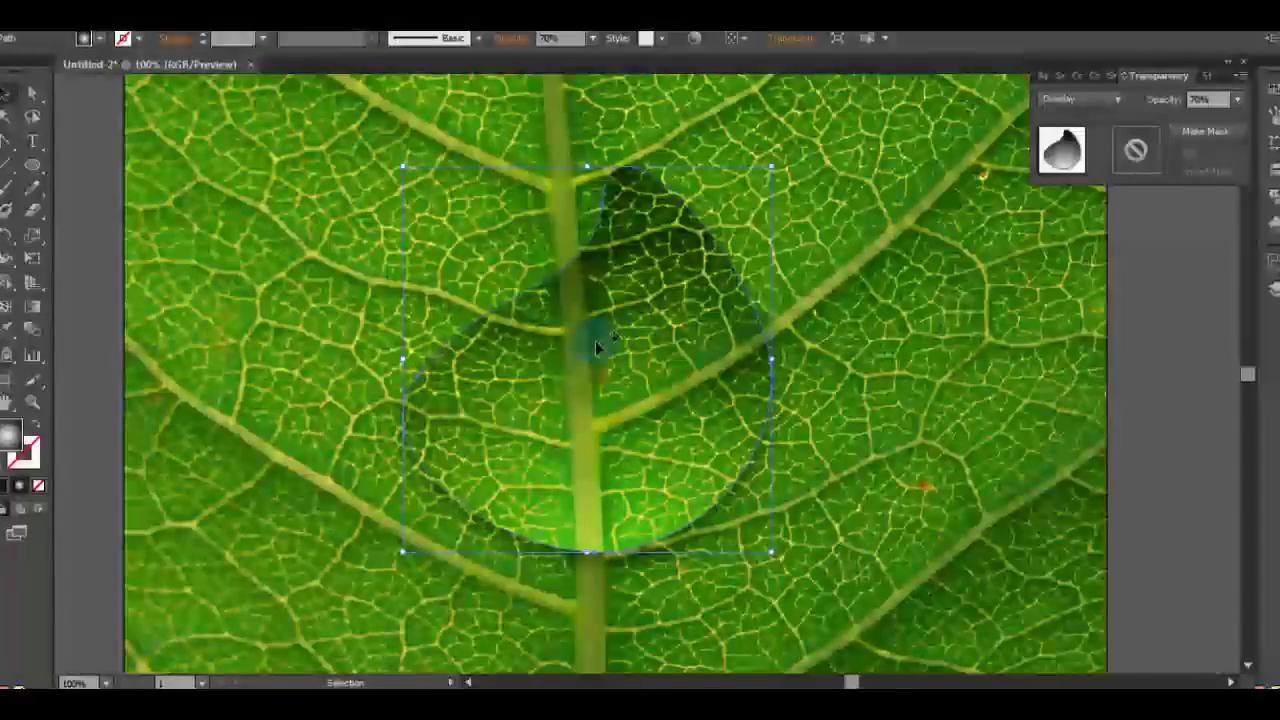
{"action": "left_click", "coordinate": [363, 286]}
{"action": "left_click_drag", "start_coordinate": [32, 164], "coordinate": [110, 200]}
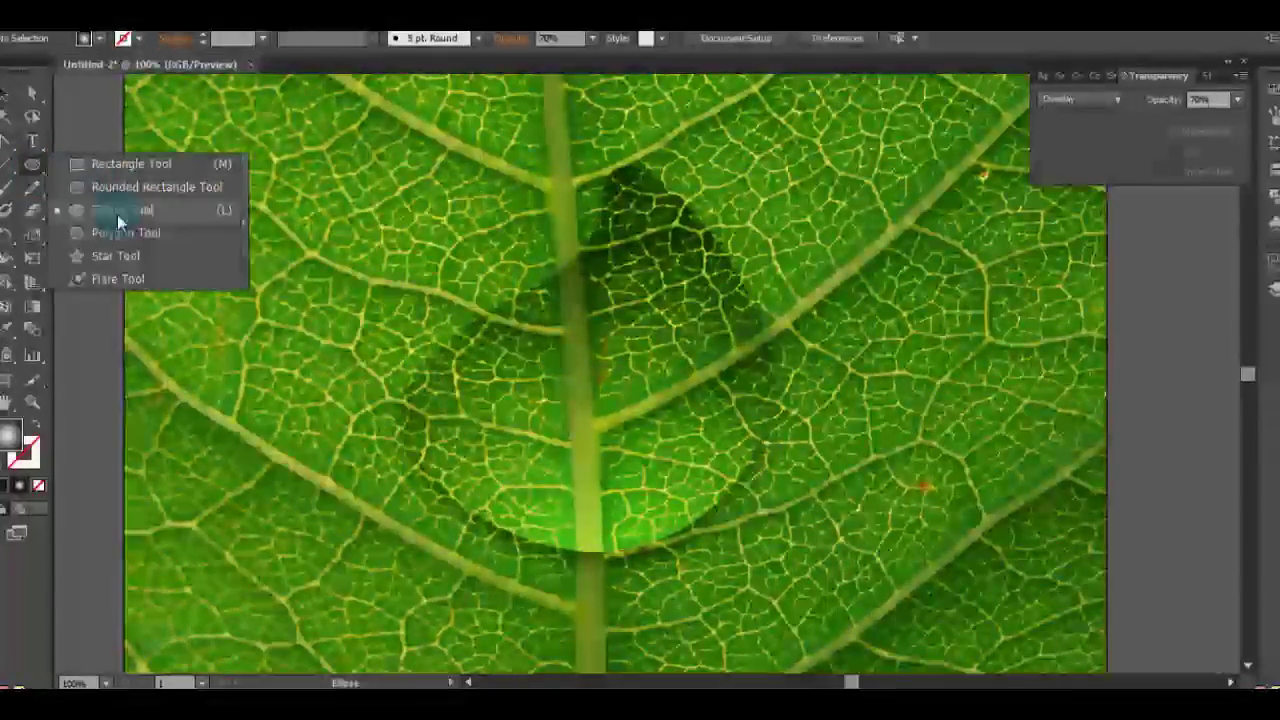
{"action": "left_click", "coordinate": [117, 214]}
Set the fill to white (ffffff) and draw a small flat ellipse highlight on the upper droplet.
{"action": "double_click", "coordinate": [14, 434]}
{"action": "left_click_drag", "start_coordinate": [467, 319], "coordinate": [440, 180]}
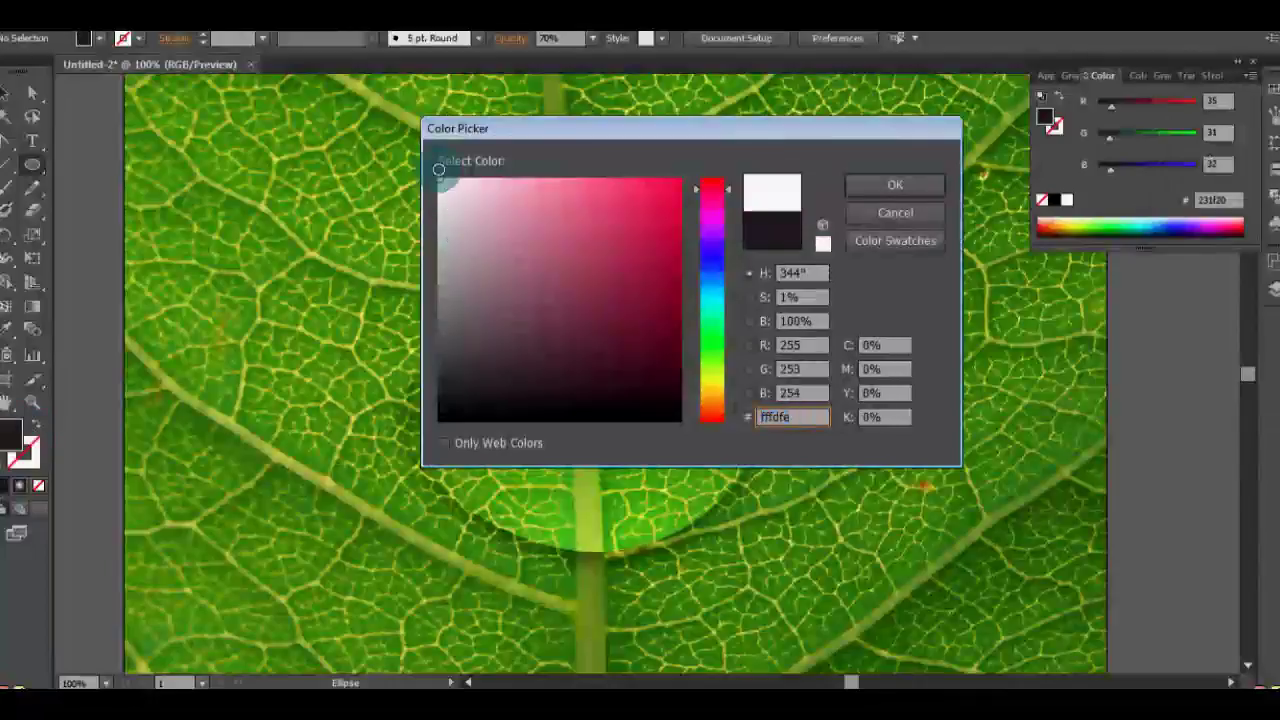
{"action": "left_click", "coordinate": [895, 184]}
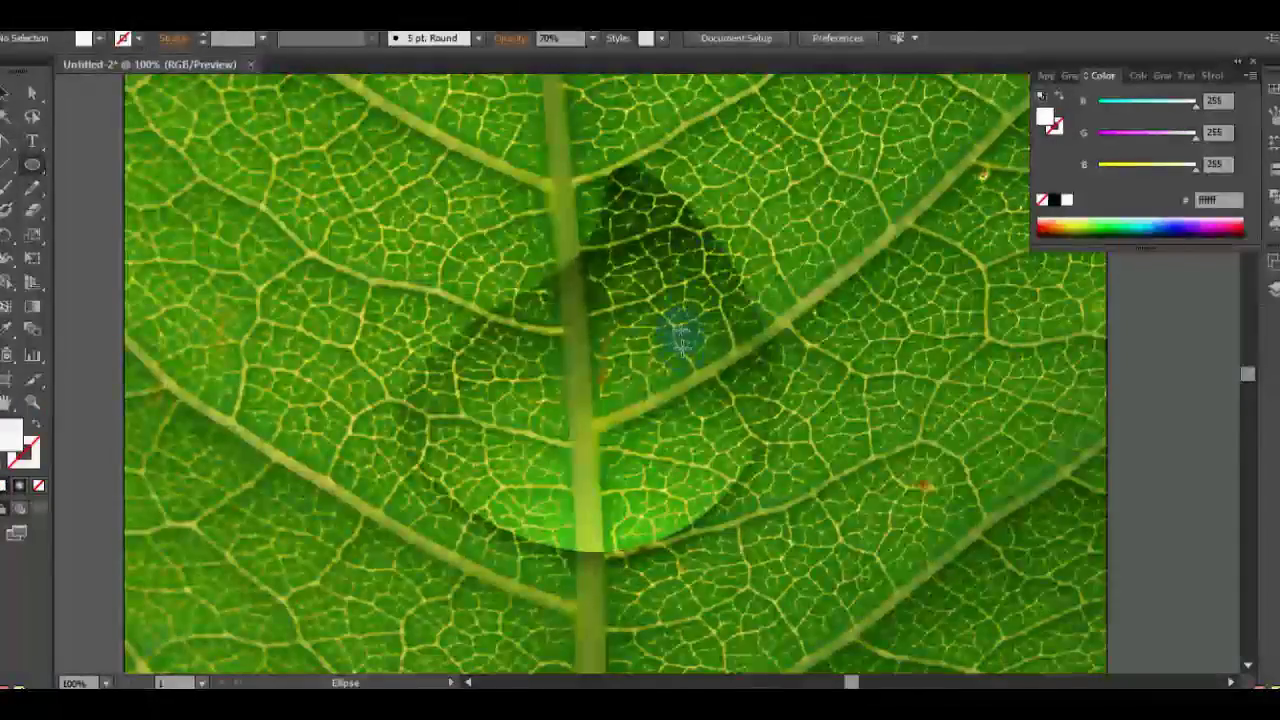
{"action": "mouse_move", "coordinate": [720, 307]}
{"action": "left_mouse_down"}
{"action": "mouse_move", "coordinate": [616, 314]}
{"action": "mouse_move", "coordinate": [604, 287]}
{"action": "left_mouse_up"}
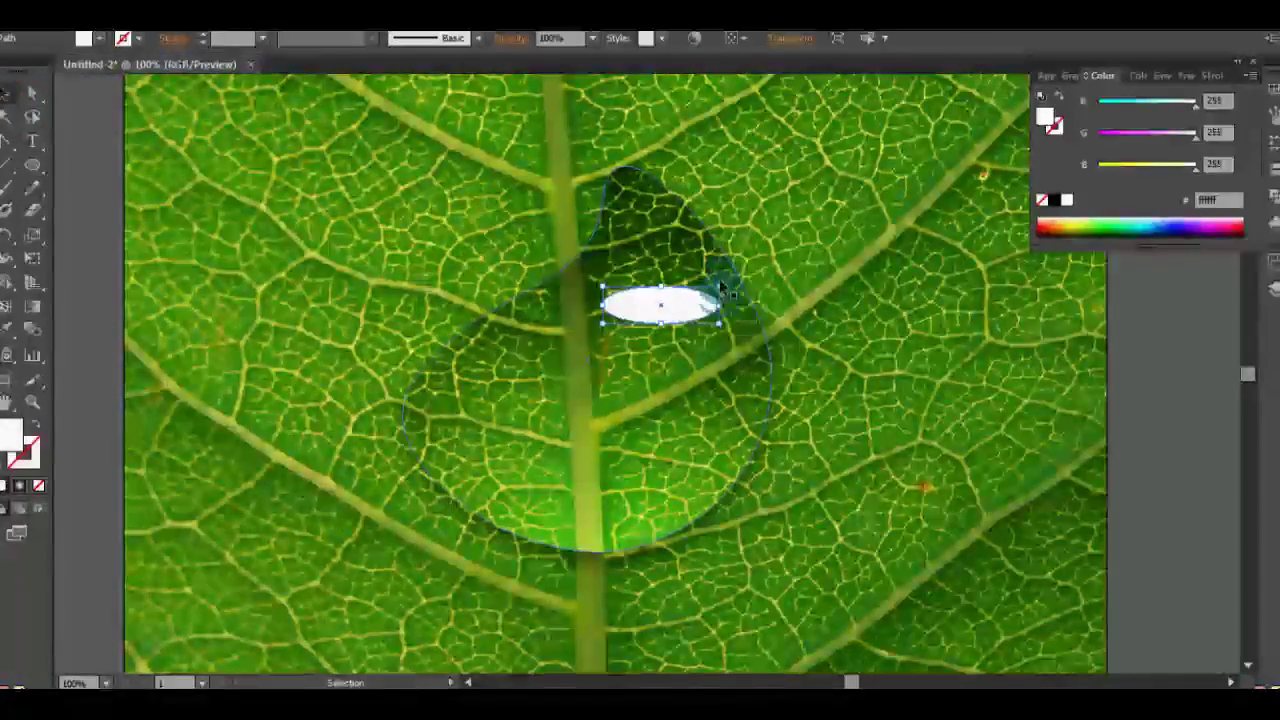
{"action": "mouse_move", "coordinate": [719, 288]}
{"action": "left_mouse_down"}
{"action": "mouse_move", "coordinate": [674, 300]}
{"action": "mouse_move", "coordinate": [662, 284]}
{"action": "left_mouse_up"}
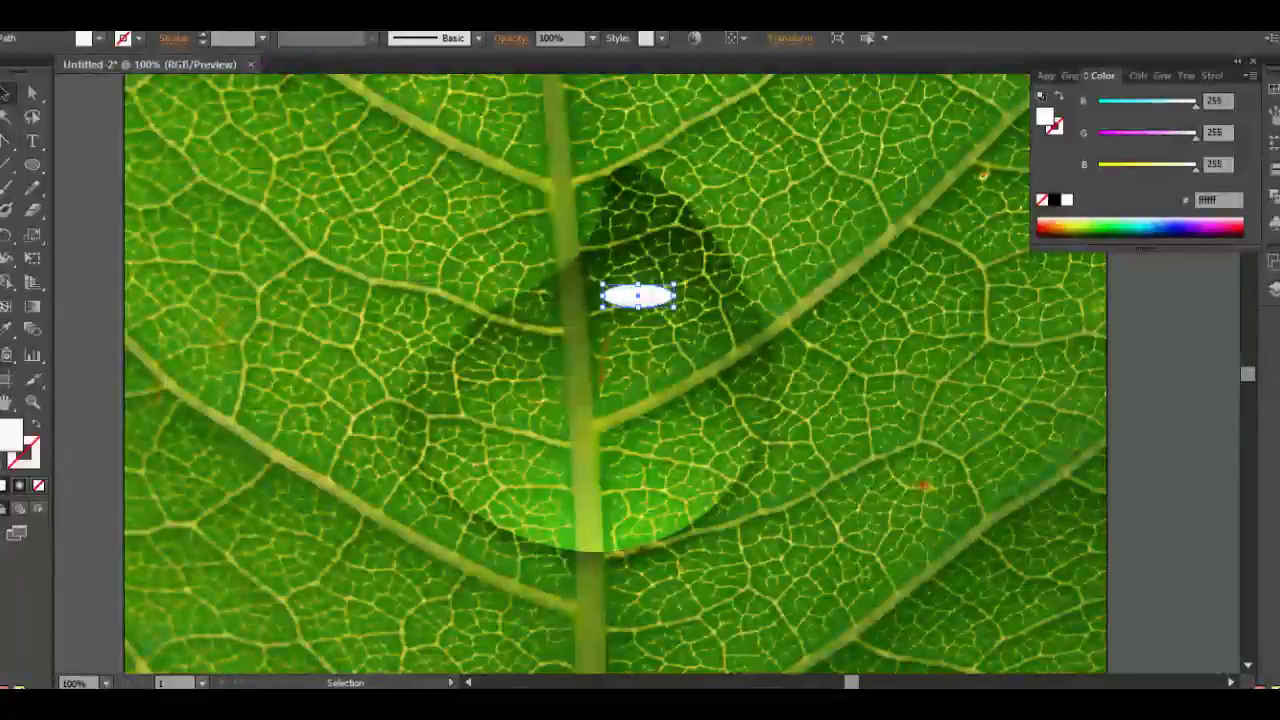
{"action": "left_click", "coordinate": [245, 18]}
{"action": "mouse_move", "coordinate": [300, 223]}
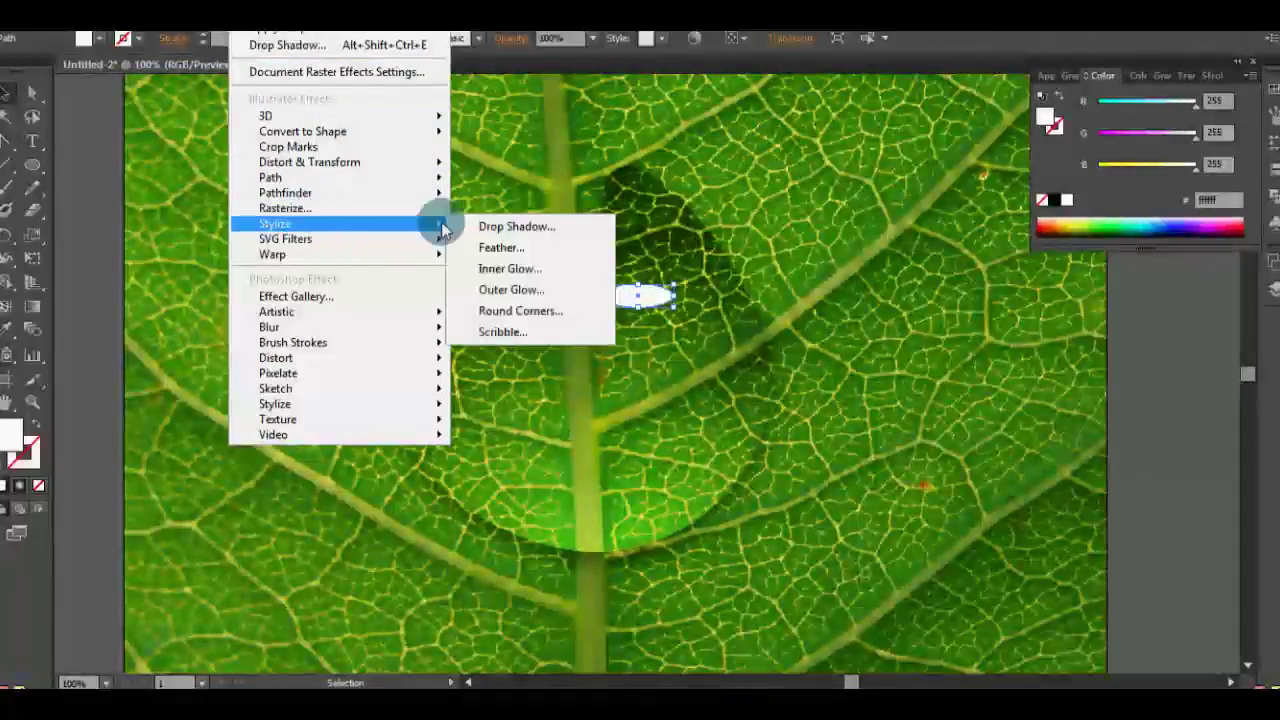
Apply an Outer Glow in Normal mode with an edited blur to the white highlight ellipse.
{"action": "left_click", "coordinate": [530, 289]}
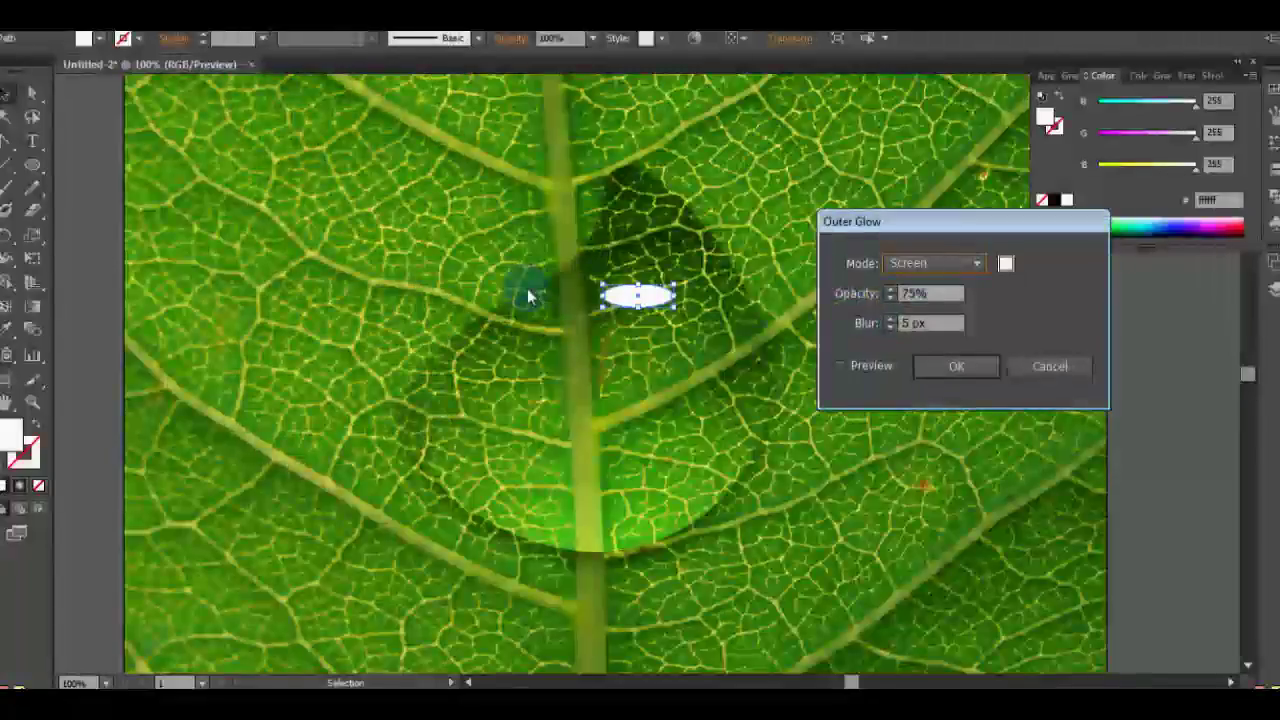
{"action": "left_click", "coordinate": [932, 262]}
{"action": "left_click", "coordinate": [930, 288]}
{"action": "left_click", "coordinate": [842, 365]}
{"action": "double_click", "coordinate": [900, 323]}
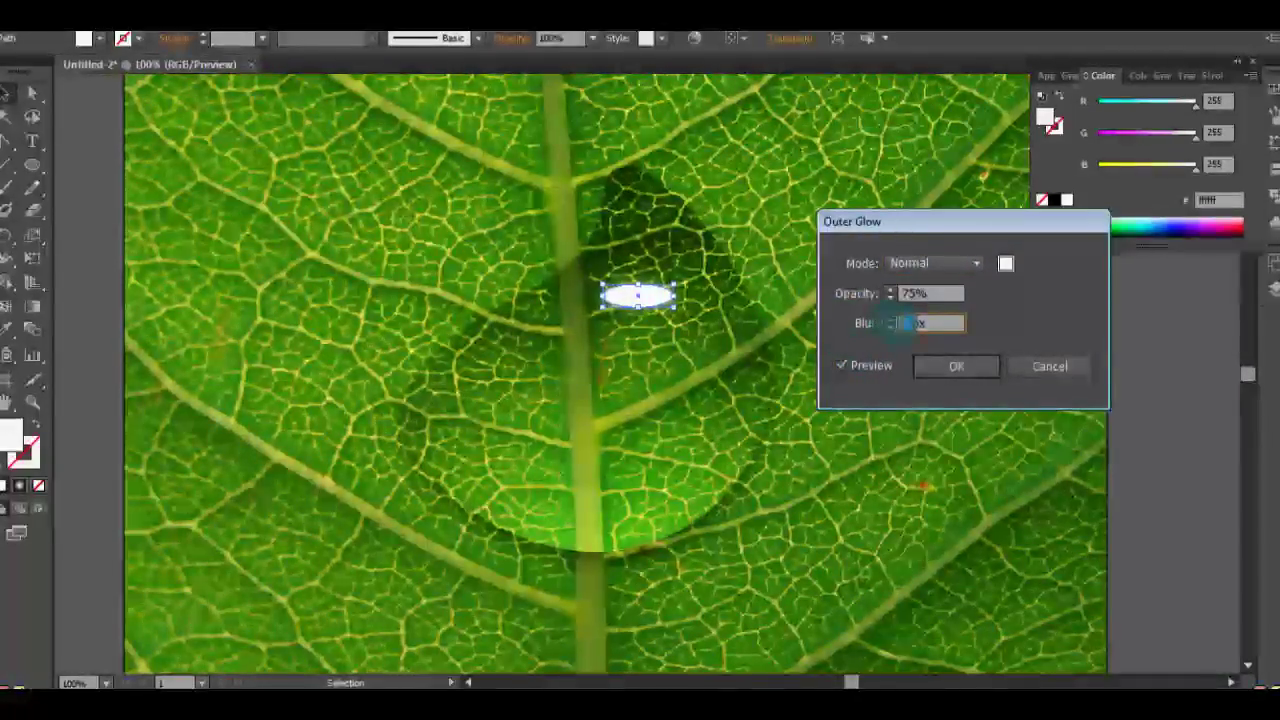
{"action": "key", "text": "Return"}
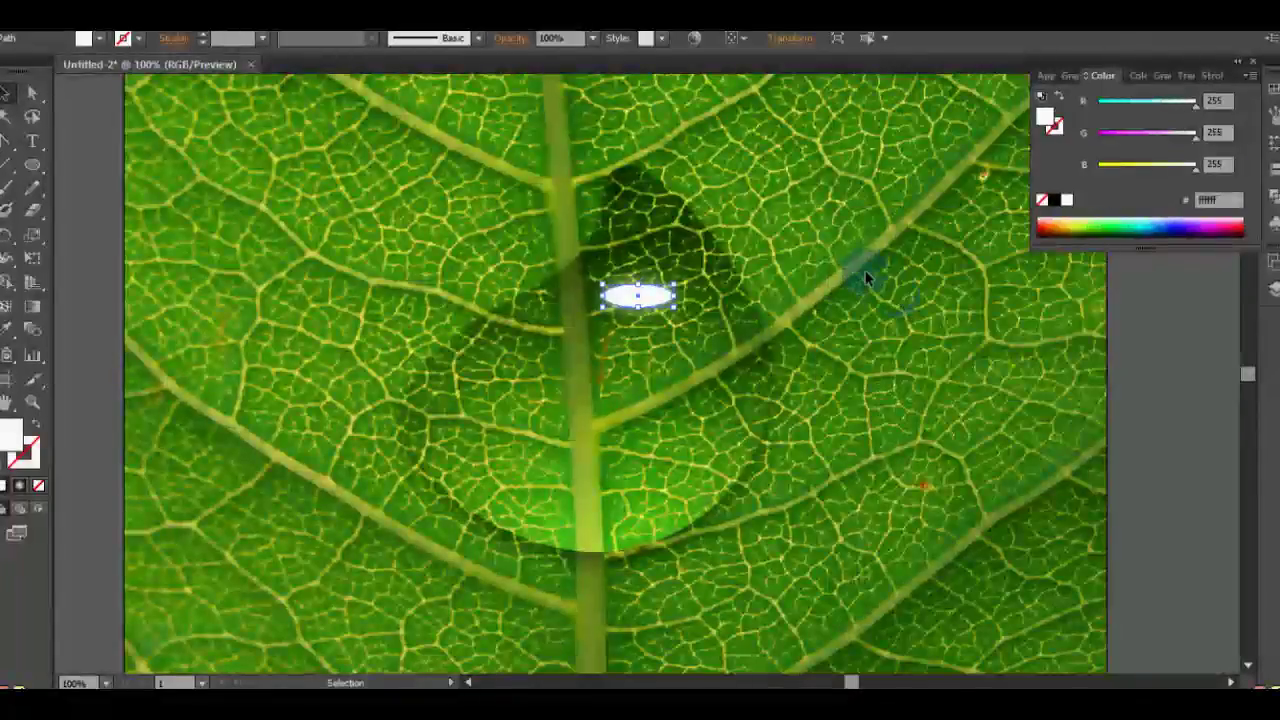
Reopen Outer Glow, then cancel the prompt to add a second glow.
{"action": "left_click", "coordinate": [255, 14]}
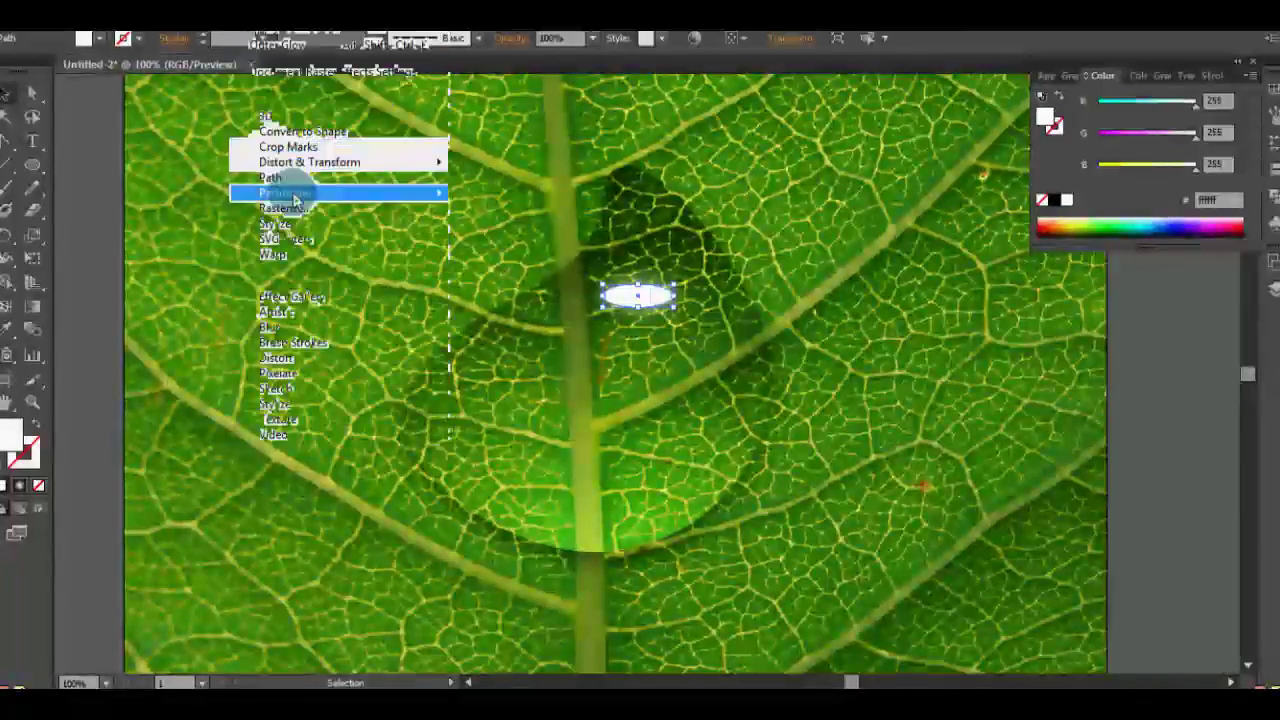
{"action": "mouse_move", "coordinate": [275, 223]}
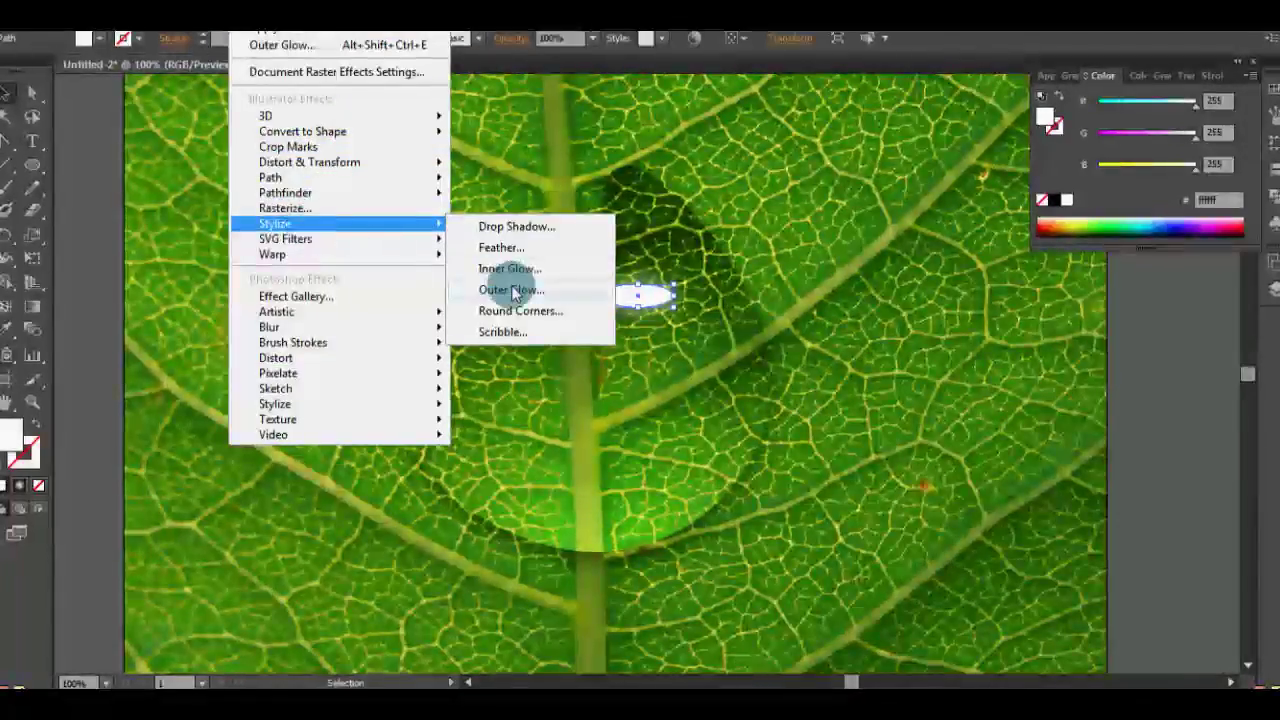
{"action": "left_click", "coordinate": [503, 288]}
{"action": "left_click", "coordinate": [820, 388]}
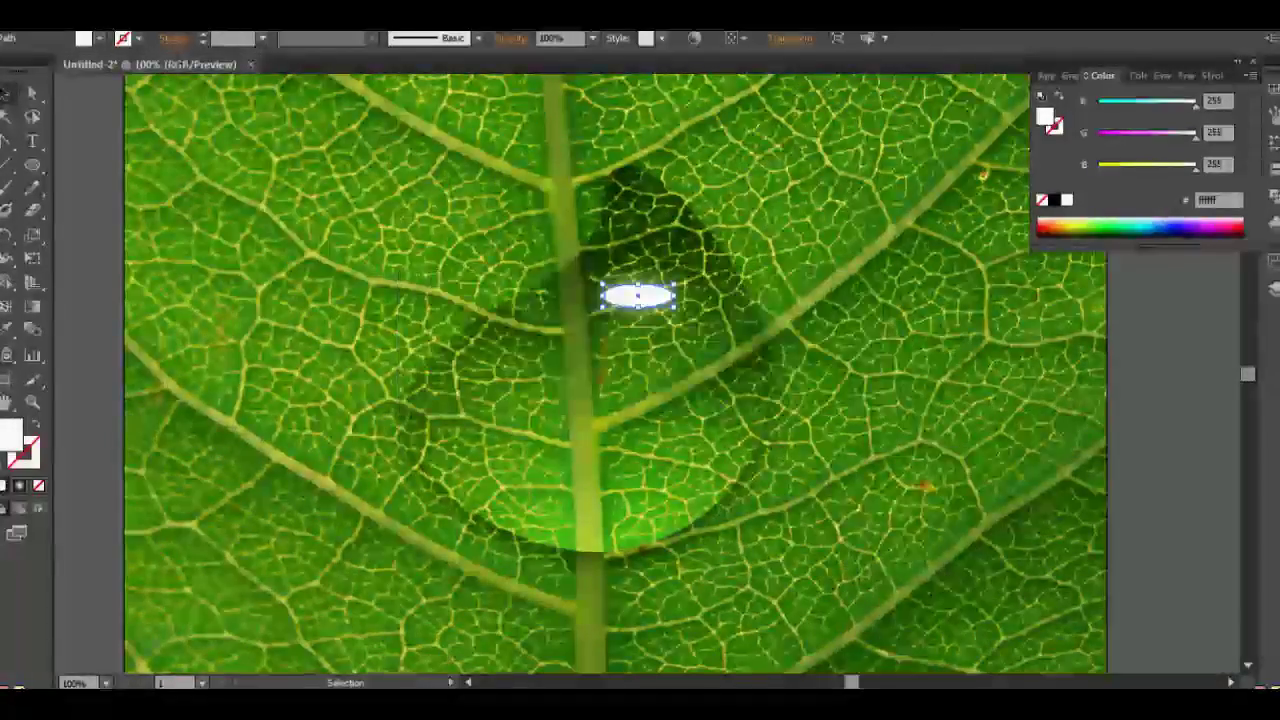
Preview an Inner Glow on the ellipse, then discard it.
{"action": "left_click", "coordinate": [255, 14]}
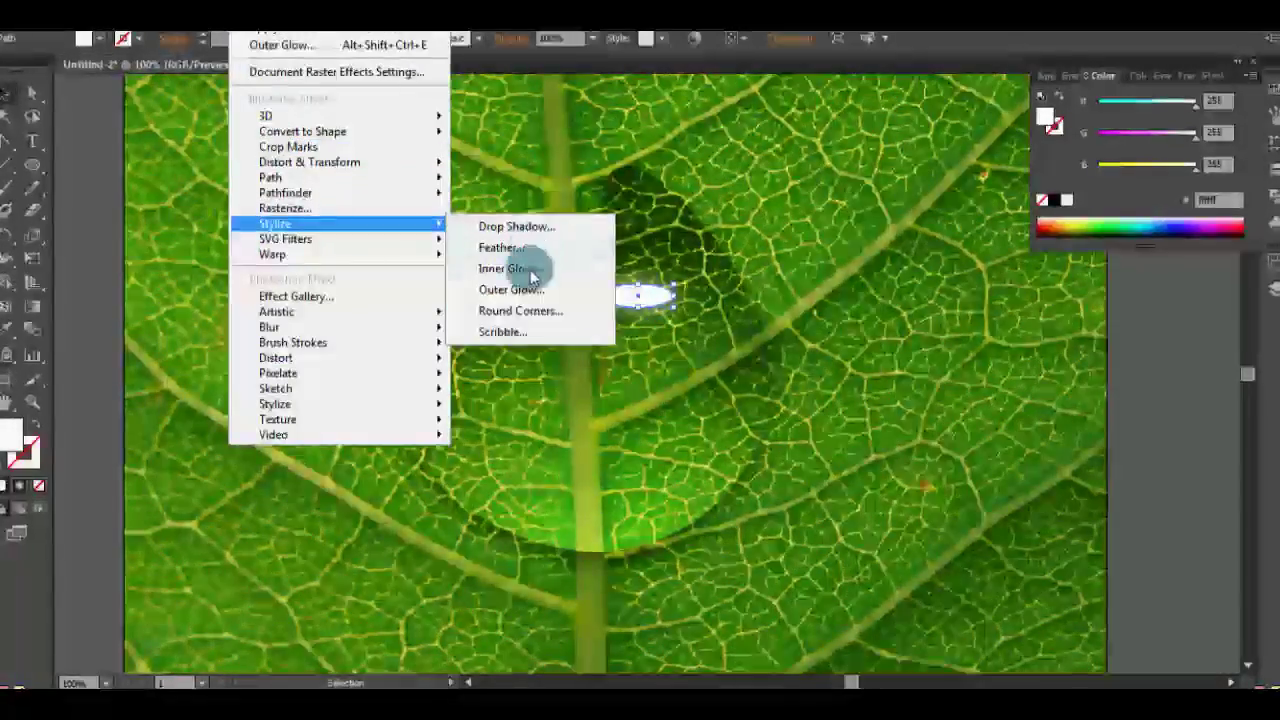
{"action": "left_click", "coordinate": [510, 268]}
{"action": "left_click_drag", "start_coordinate": [601, 240], "coordinate": [934, 150]}
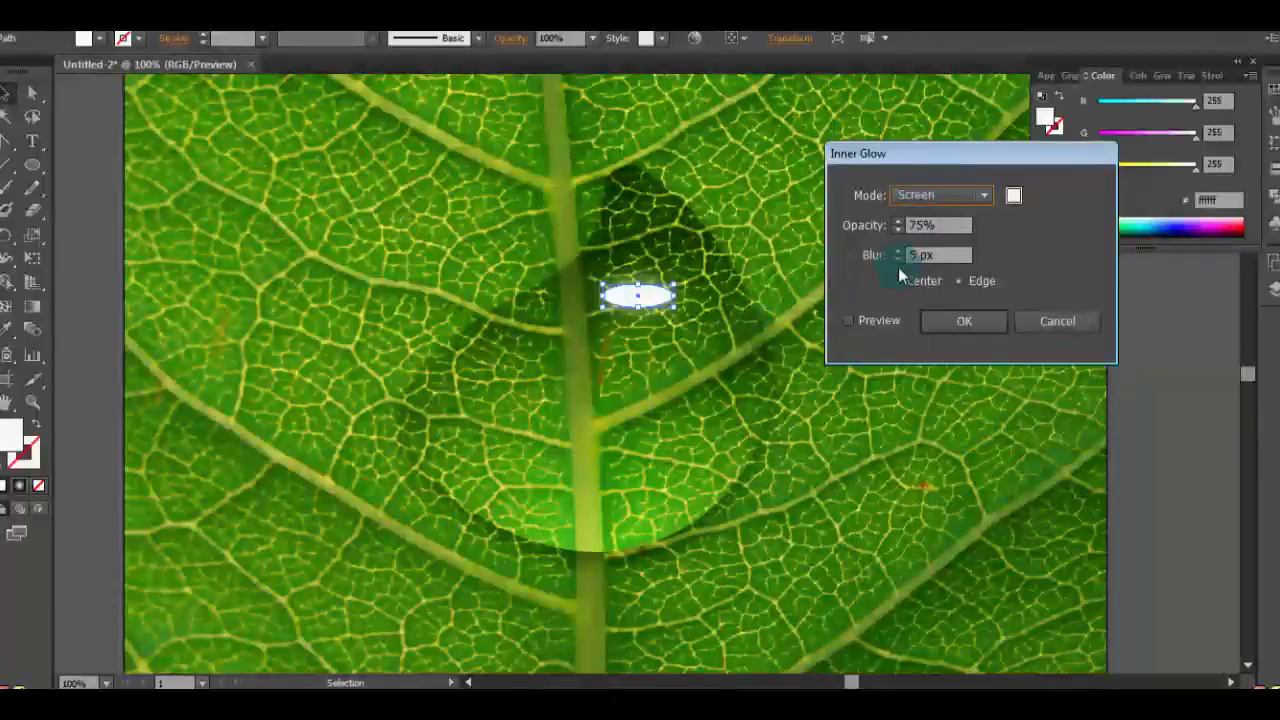
{"action": "left_click", "coordinate": [935, 195]}
{"action": "left_click", "coordinate": [850, 320]}
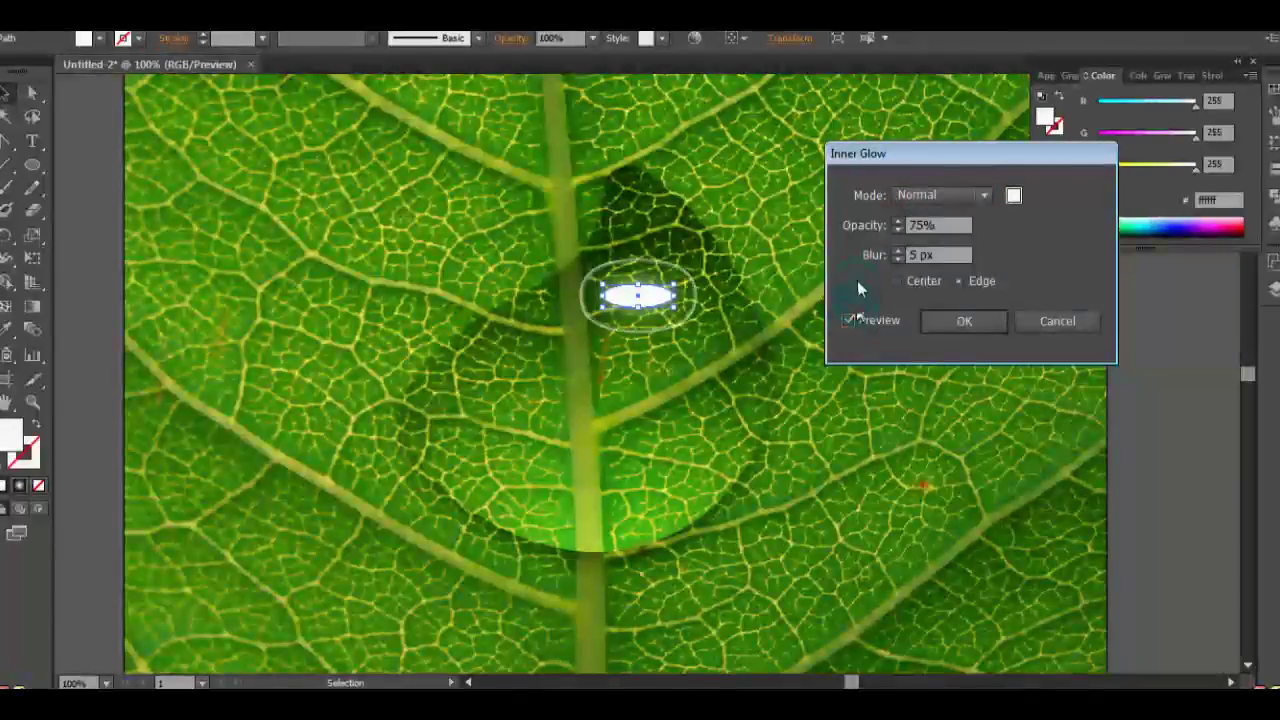
{"action": "left_click", "coordinate": [1052, 320]}
{"action": "left_click", "coordinate": [738, 197]}
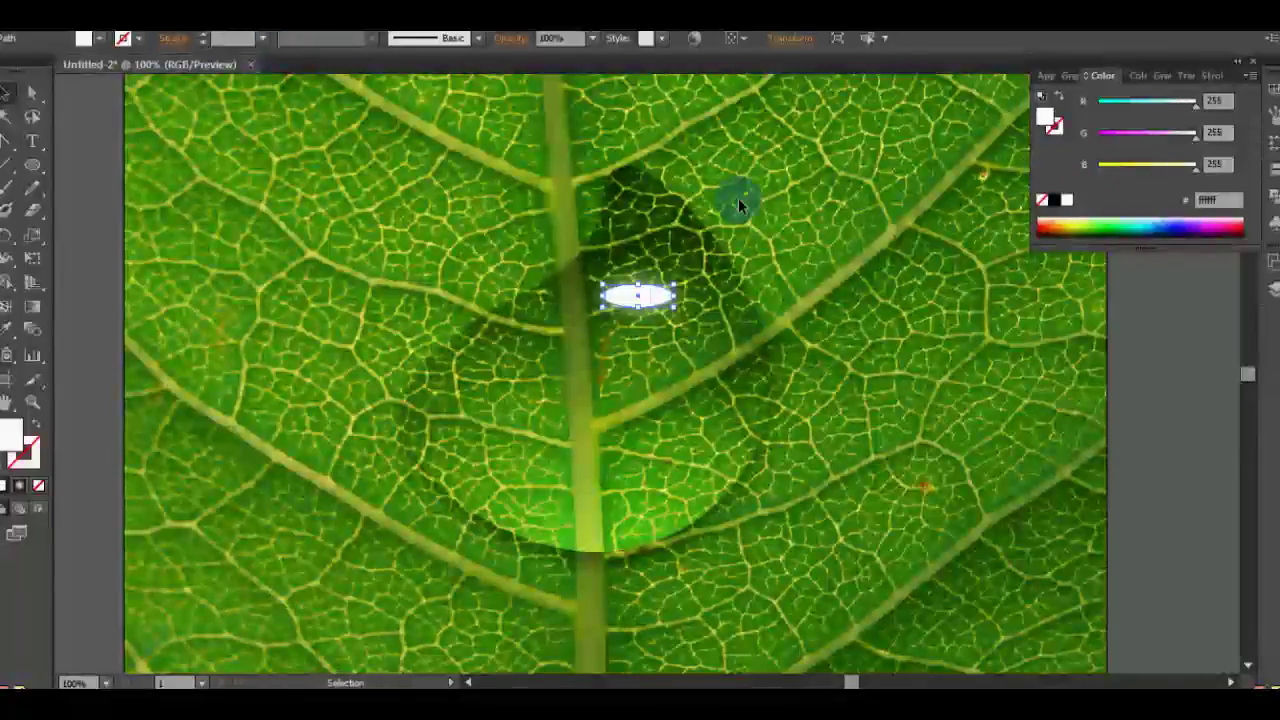
Add a new Outer Glow instance in Normal mode with a 10 px blur.
{"action": "left_click", "coordinate": [245, 12]}
{"action": "left_click", "coordinate": [540, 290]}
{"action": "left_click", "coordinate": [716, 387]}
{"action": "double_click", "coordinate": [915, 323]}
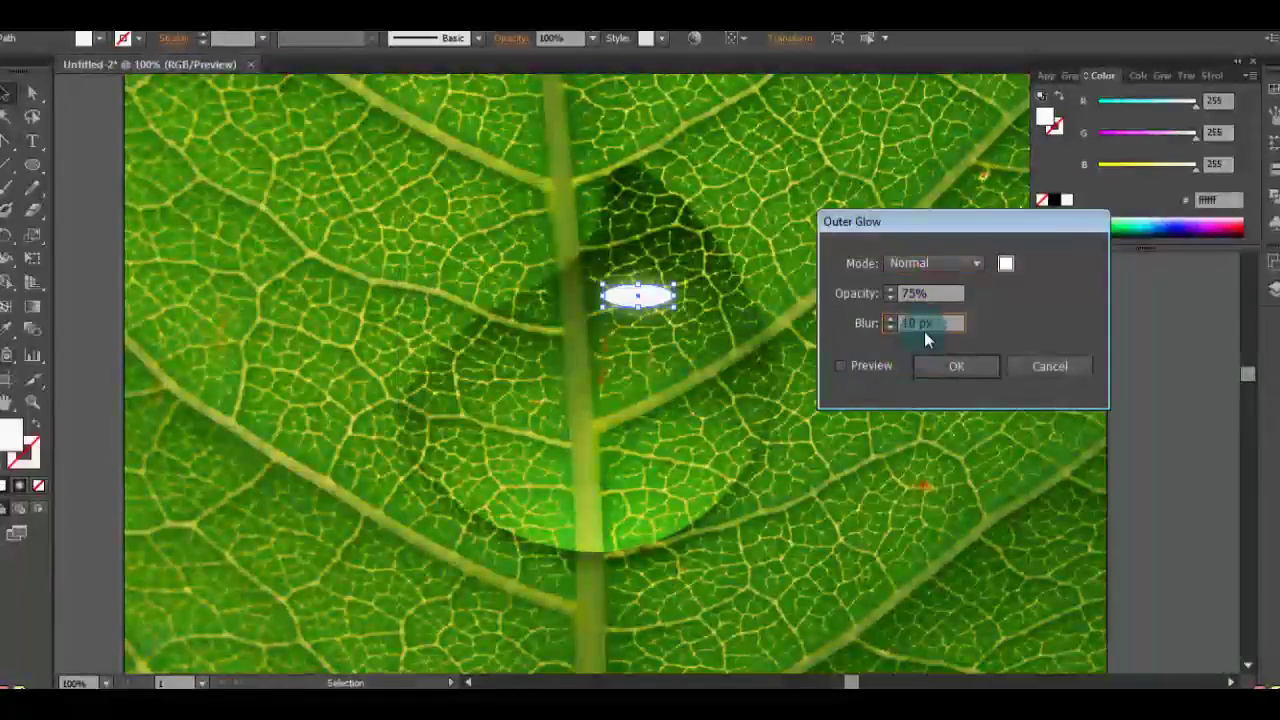
{"action": "left_click", "coordinate": [841, 365]}
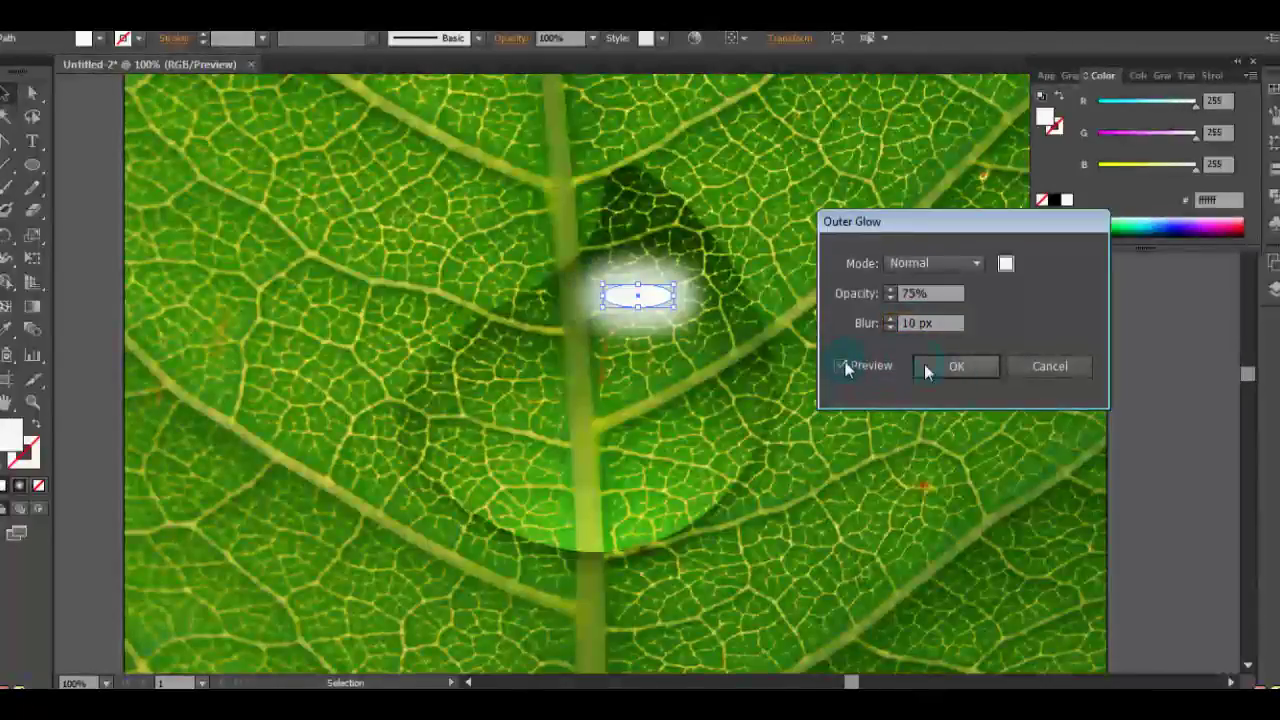
{"action": "left_click", "coordinate": [959, 366]}
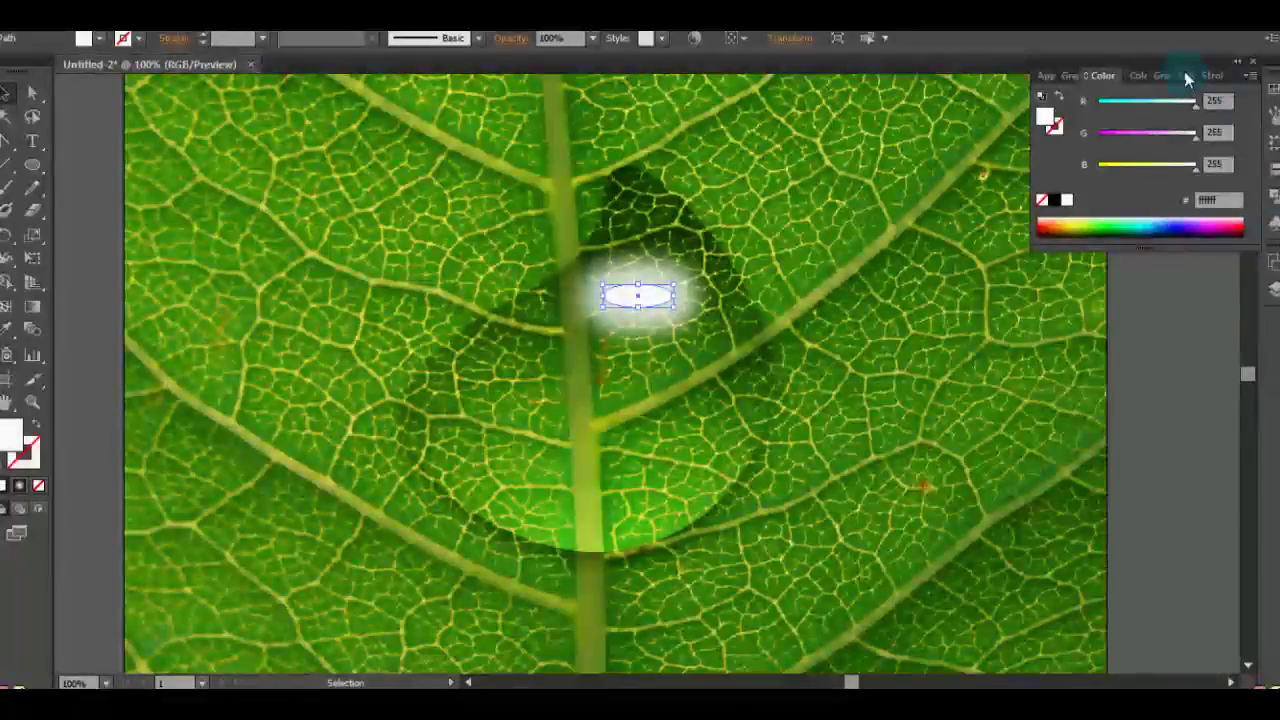
Narrow the glowing ellipse and drop its opacity to 30% in the Transparency panel.
{"action": "left_click", "coordinate": [1186, 77]}
{"action": "mouse_move", "coordinate": [671, 285]}
{"action": "left_mouse_down"}
{"action": "mouse_move", "coordinate": [632, 311]}
{"action": "mouse_move", "coordinate": [664, 309]}
{"action": "left_mouse_up"}
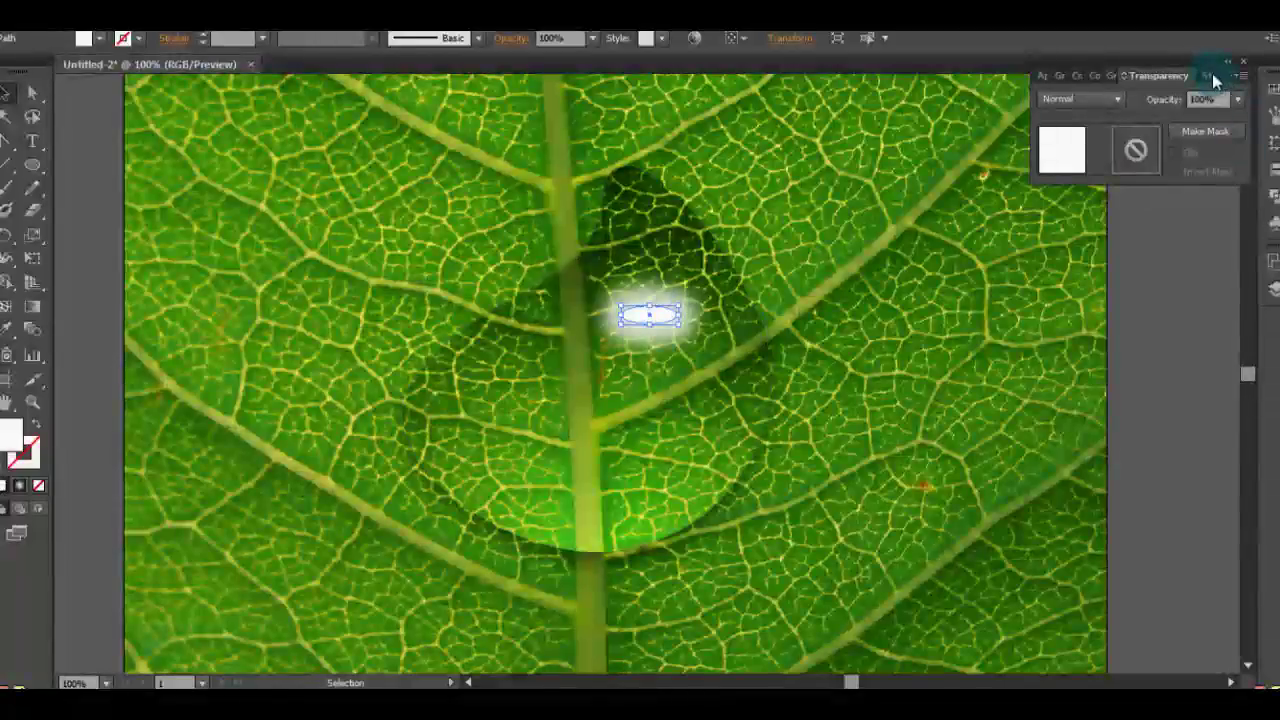
{"action": "left_click", "coordinate": [1258, 287]}
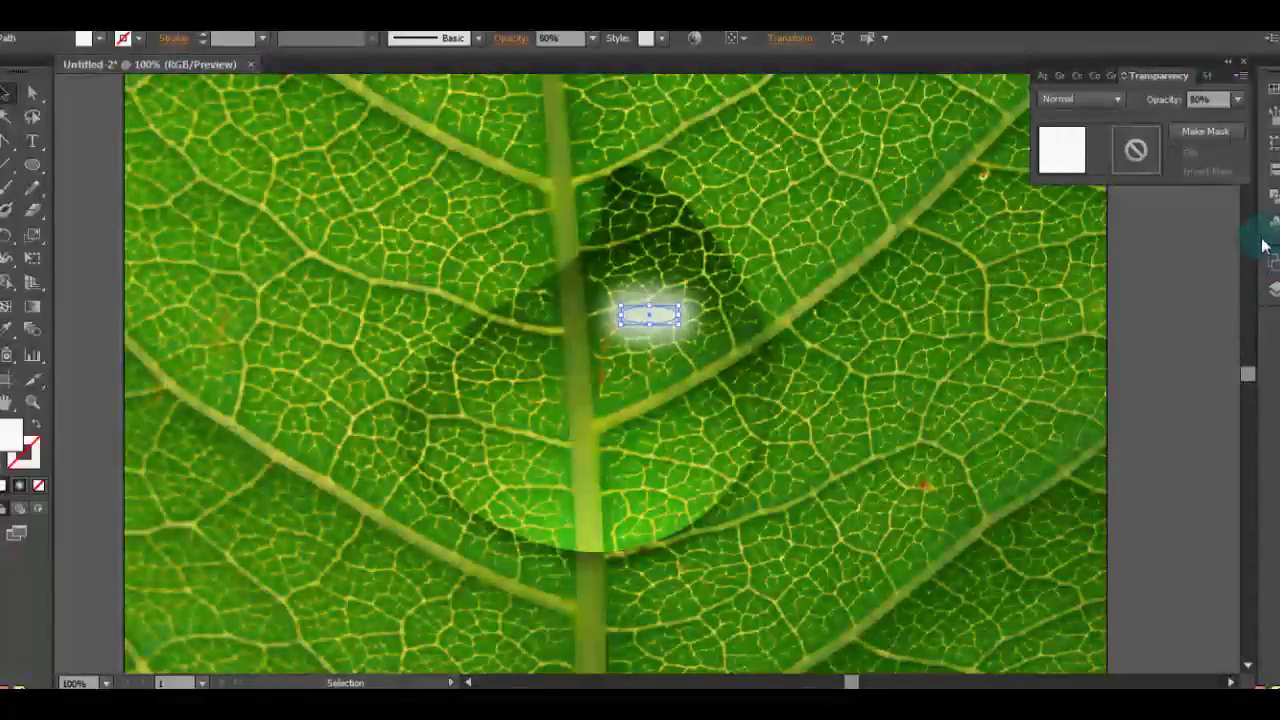
{"action": "type", "text": "50"}
{"action": "left_click", "coordinate": [1258, 225]}
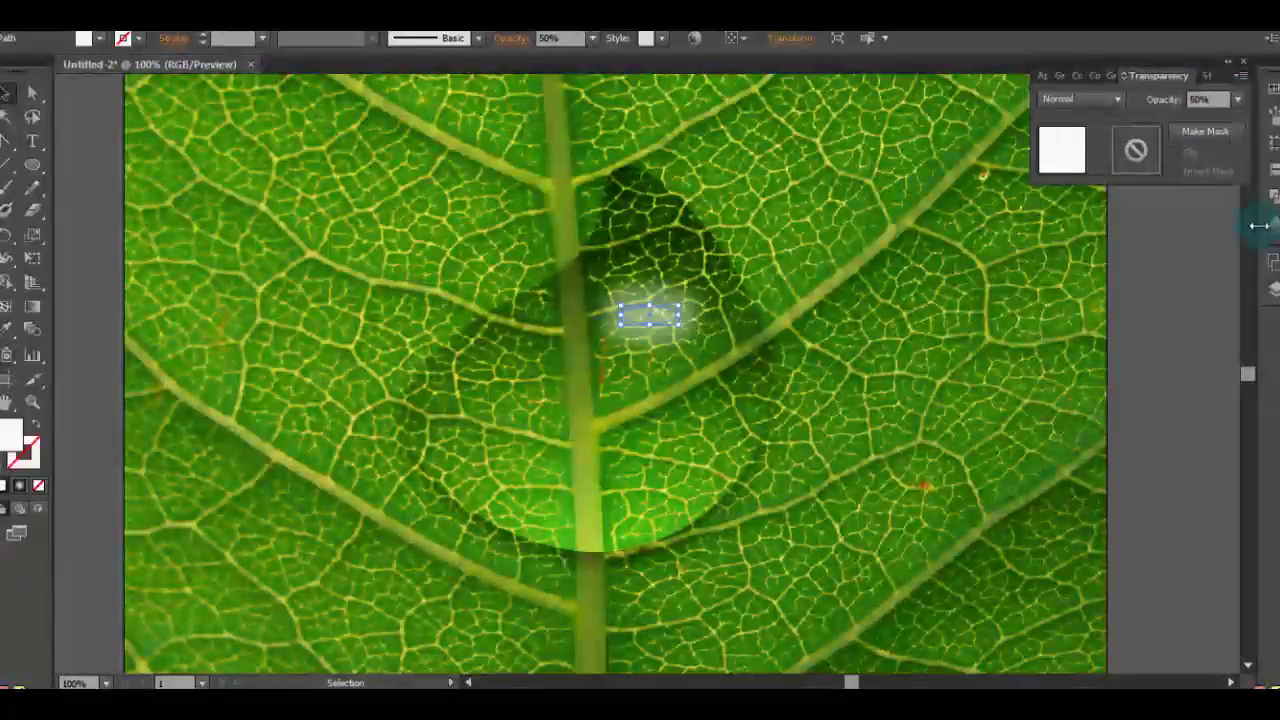
{"action": "left_click", "coordinate": [1238, 99]}
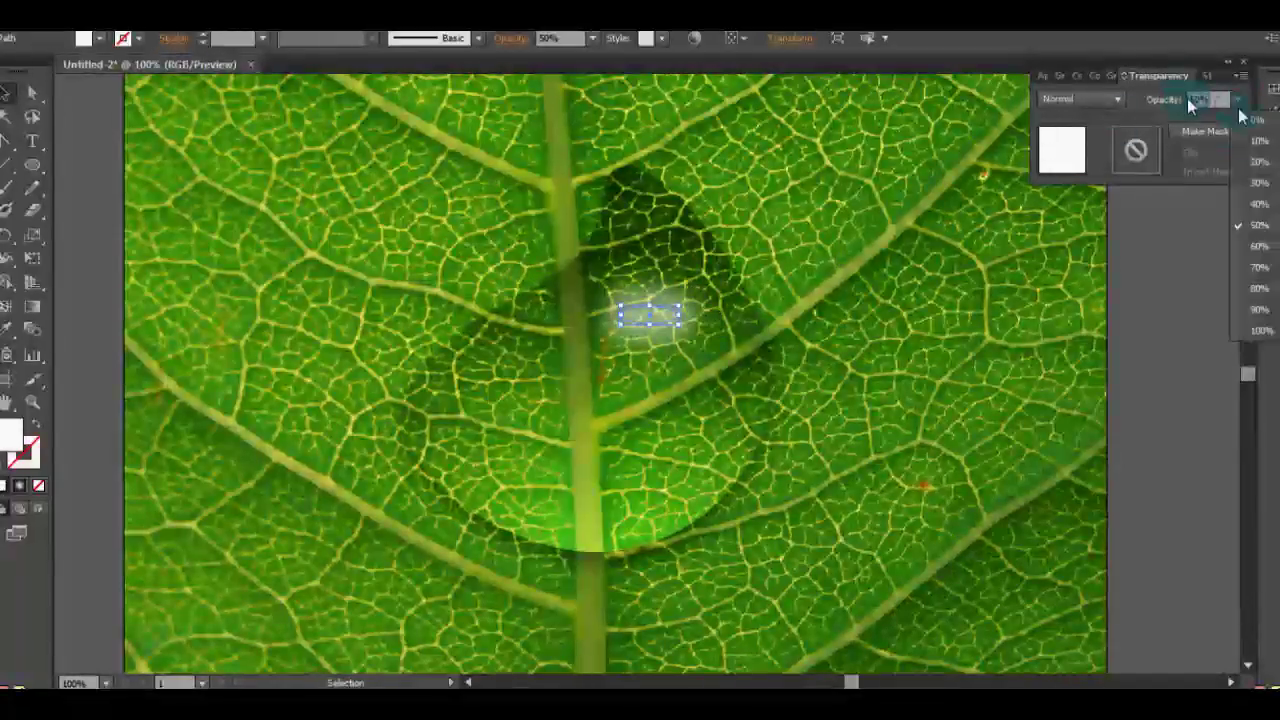
{"action": "left_click", "coordinate": [1258, 188]}
Reposition the glowing highlight down and right on the droplet.
{"action": "left_click", "coordinate": [100, 166]}
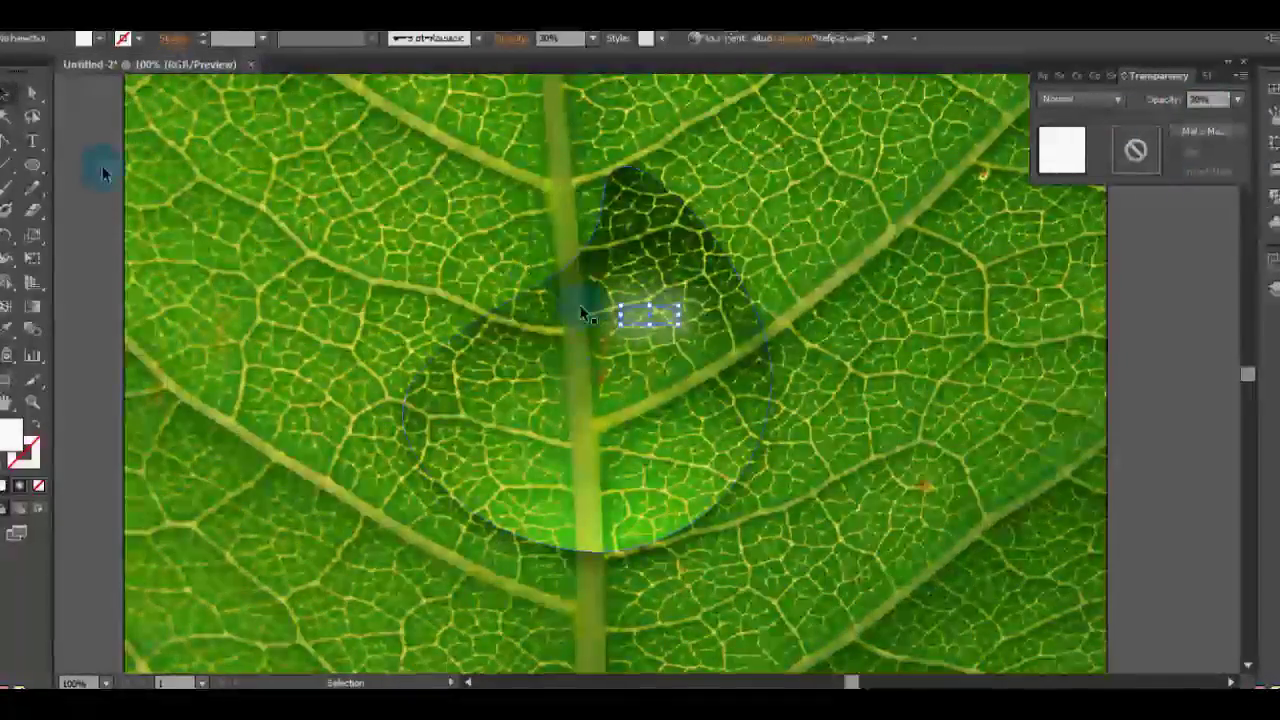
{"action": "mouse_move", "coordinate": [650, 319]}
{"action": "left_mouse_down"}
{"action": "mouse_move", "coordinate": [634, 292]}
{"action": "mouse_move", "coordinate": [625, 310]}
{"action": "left_mouse_up"}
{"action": "left_click", "coordinate": [1101, 283]}
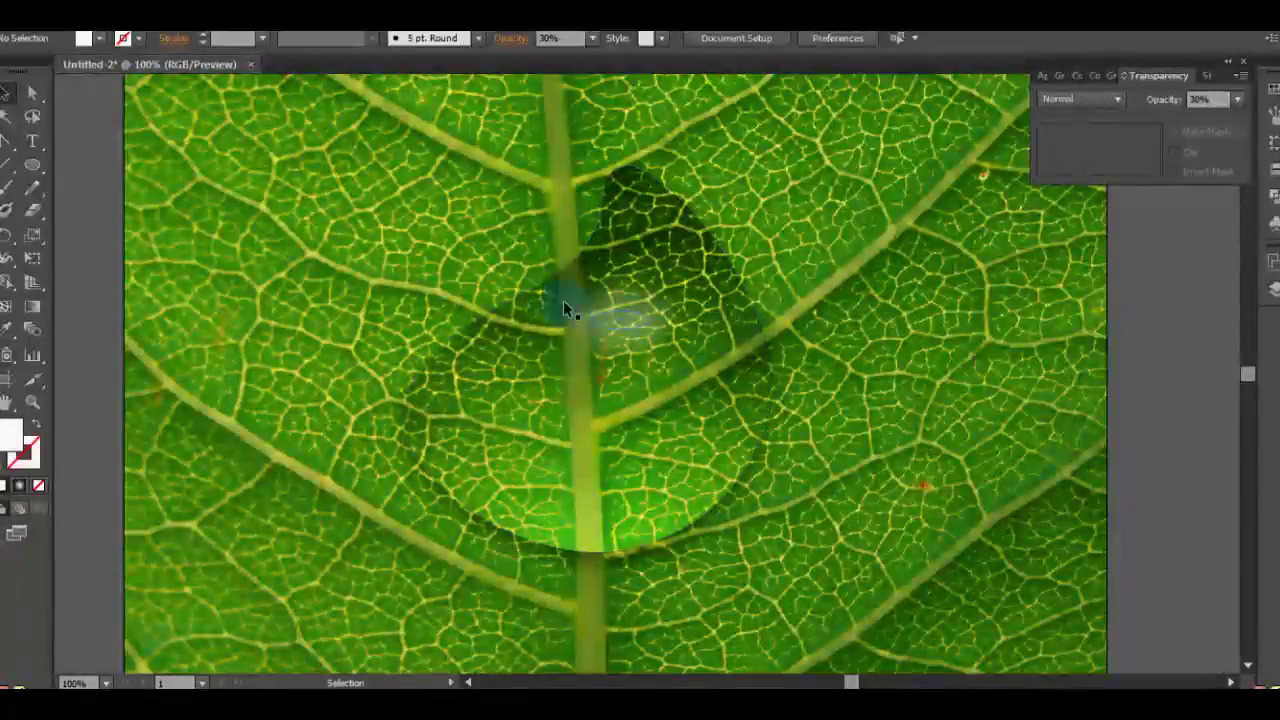
{"action": "left_click_drag", "start_coordinate": [565, 310], "coordinate": [609, 335]}
{"action": "left_click", "coordinate": [1090, 100]}
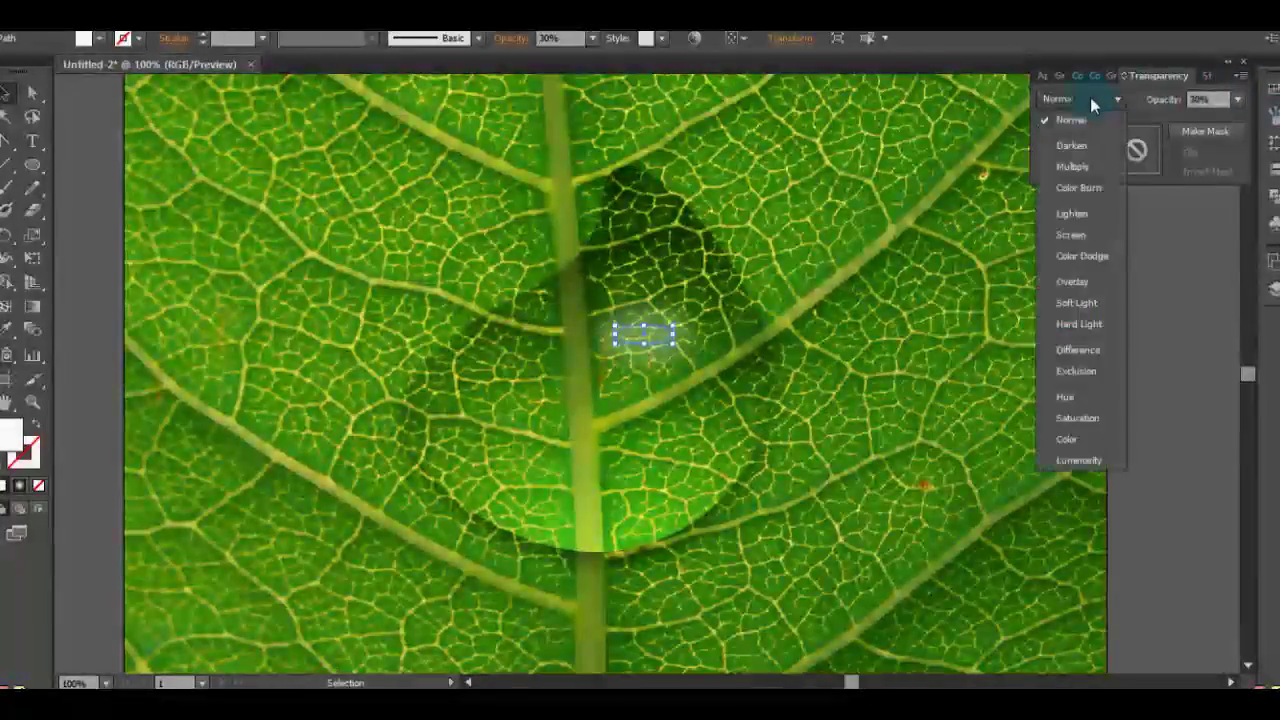
Try Screen and Multiply blending on the glow, then reselect the small ellipse.
{"action": "left_click", "coordinate": [1085, 234]}
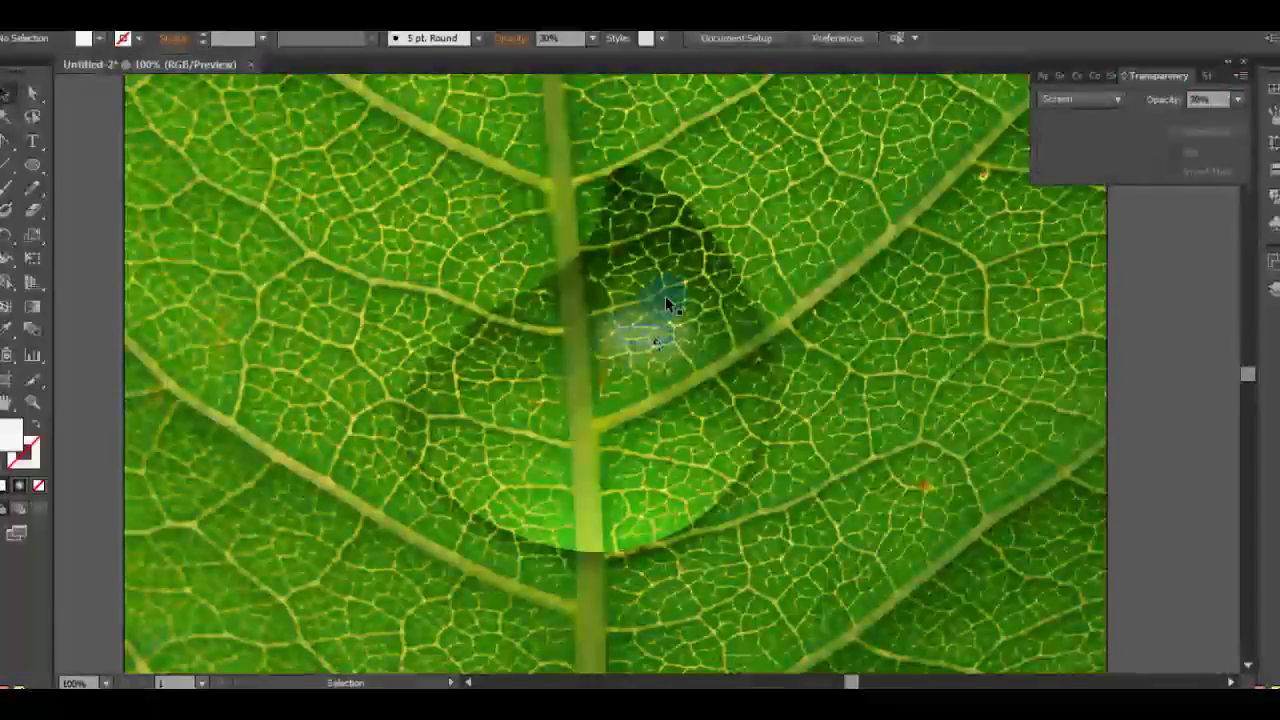
{"action": "left_click", "coordinate": [1058, 100]}
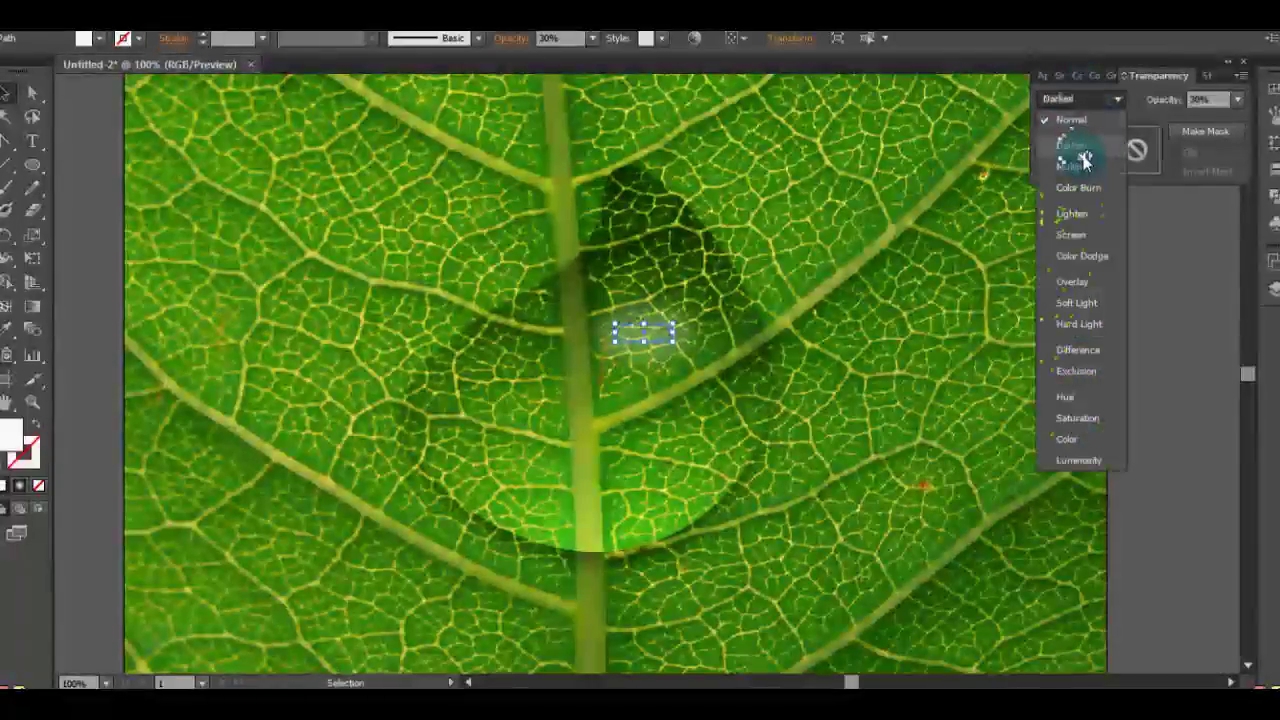
{"action": "left_click", "coordinate": [1085, 155]}
{"action": "left_click", "coordinate": [1222, 380]}
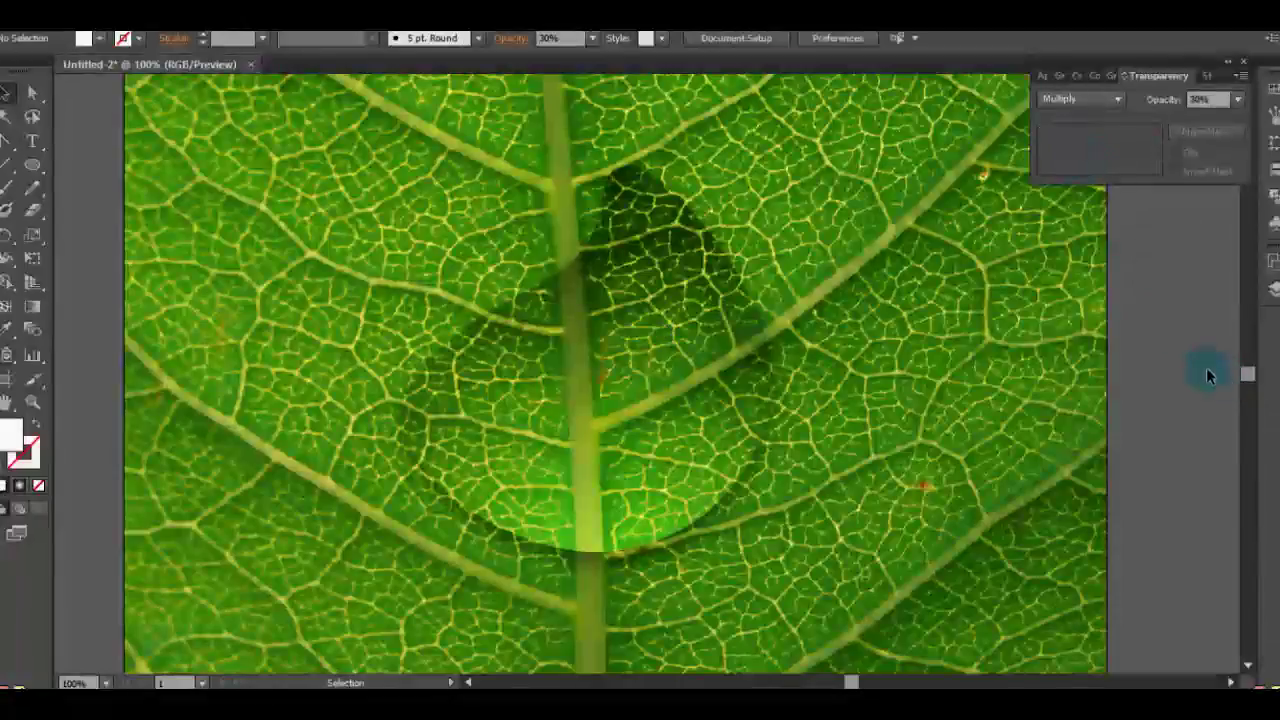
{"action": "left_click", "coordinate": [912, 360]}
Compare Lighten, Screen and Color Dodge before settling the glow on Overlay blending.
{"action": "left_click", "coordinate": [1078, 100]}
{"action": "left_click", "coordinate": [1085, 187]}
{"action": "left_click", "coordinate": [1078, 99]}
{"action": "left_click", "coordinate": [1080, 213]}
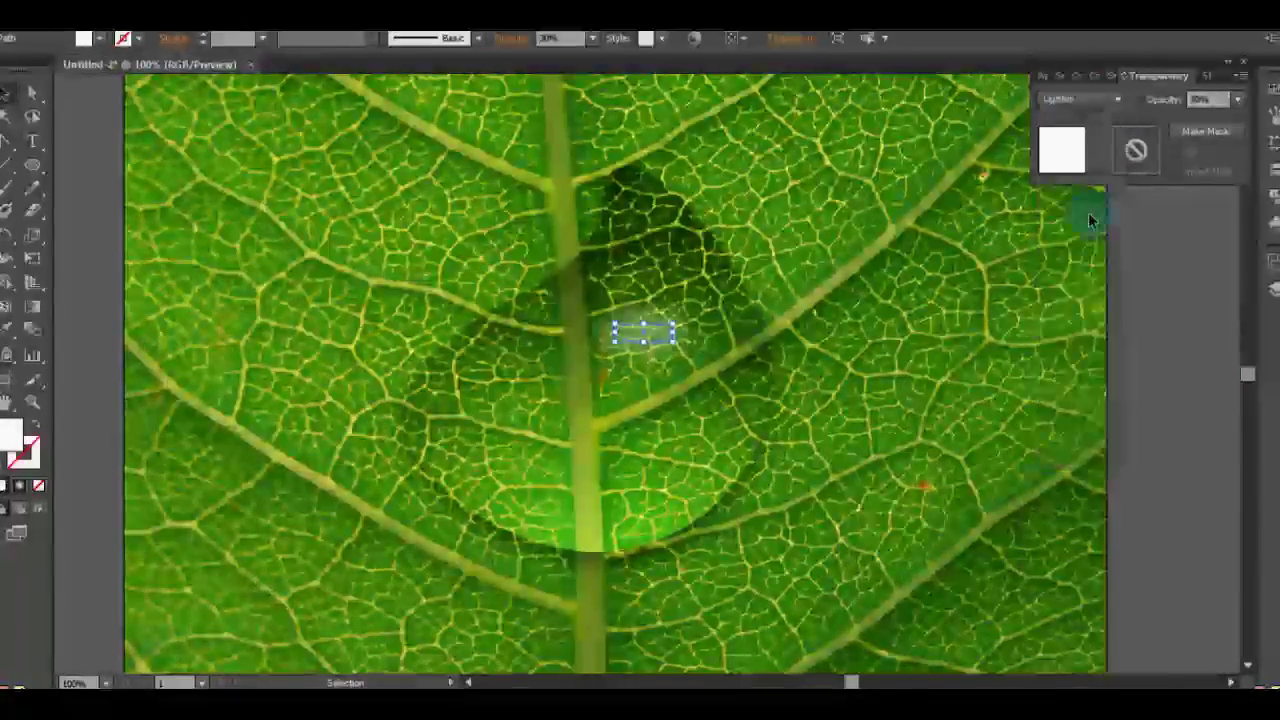
{"action": "left_click", "coordinate": [1078, 100]}
{"action": "left_click", "coordinate": [1075, 230]}
{"action": "left_click", "coordinate": [1078, 100]}
{"action": "left_click", "coordinate": [1085, 255]}
{"action": "left_click", "coordinate": [1068, 100]}
{"action": "left_click", "coordinate": [1072, 281]}
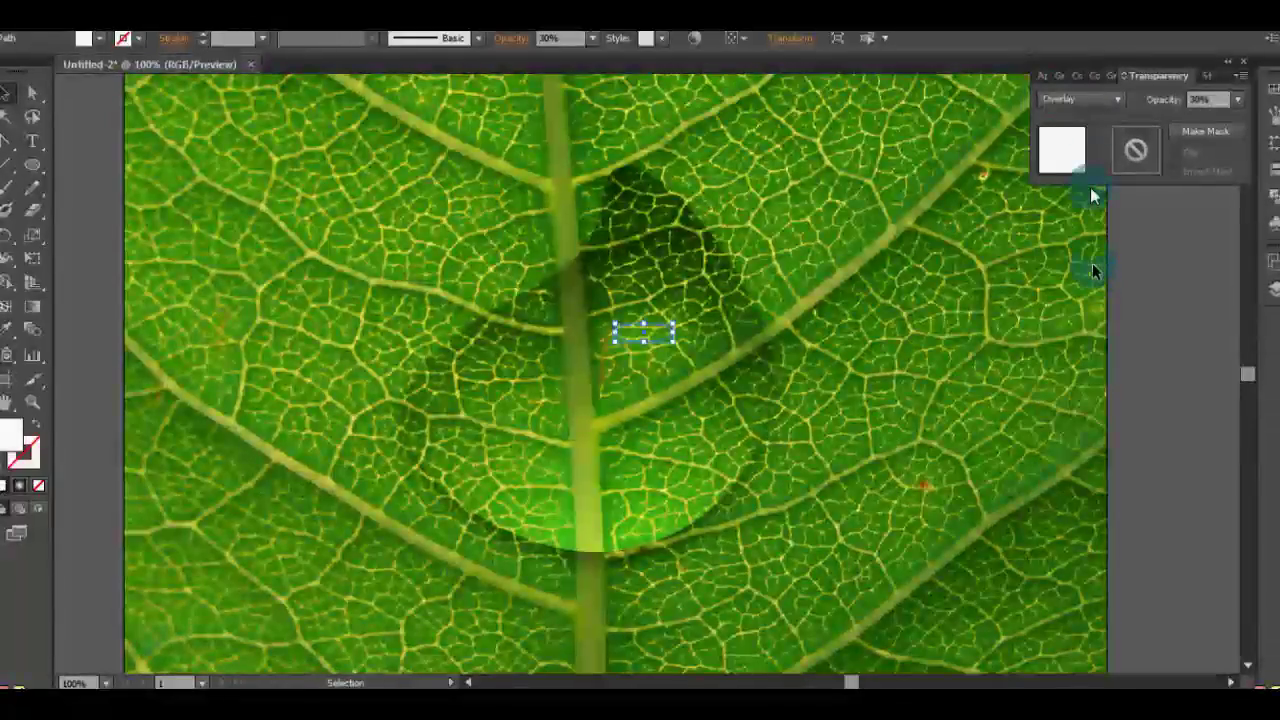
Set the glow's opacity to 50% and move it left onto the central vein.
{"action": "left_click", "coordinate": [1240, 100]}
{"action": "left_click", "coordinate": [1258, 259]}
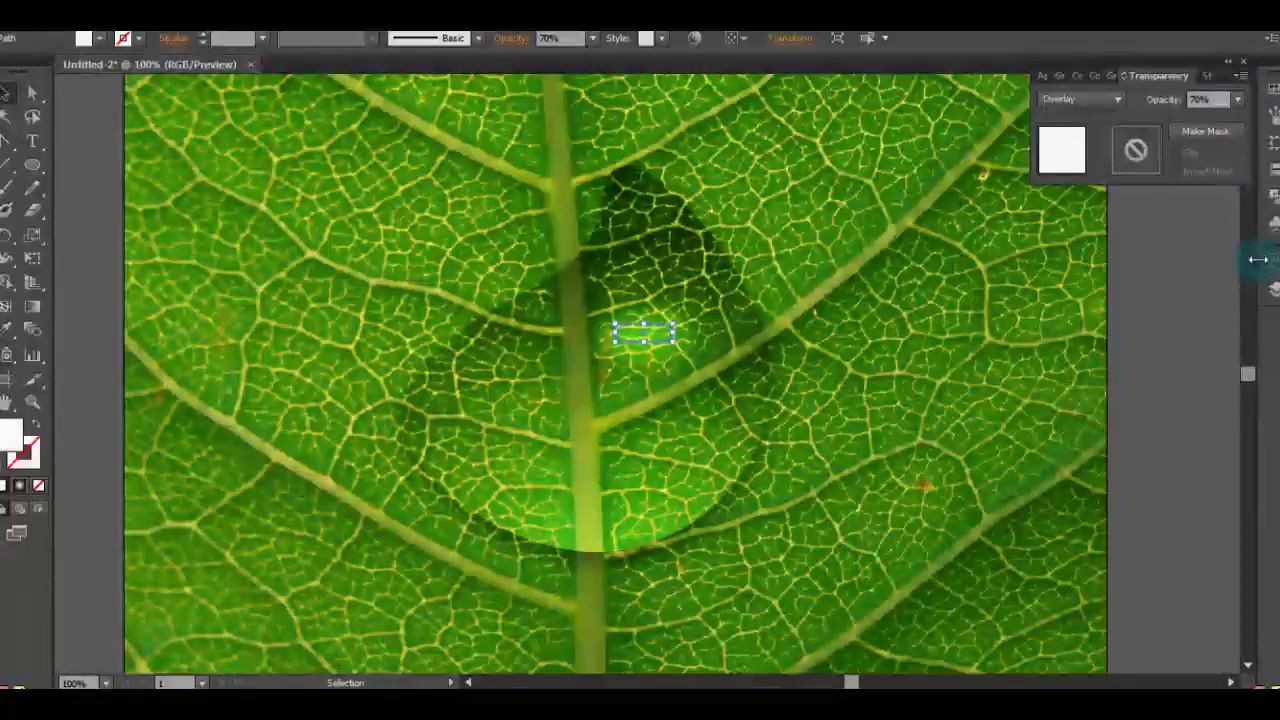
{"action": "left_click", "coordinate": [1240, 100]}
{"action": "left_click", "coordinate": [1249, 236]}
{"action": "left_click", "coordinate": [1154, 268]}
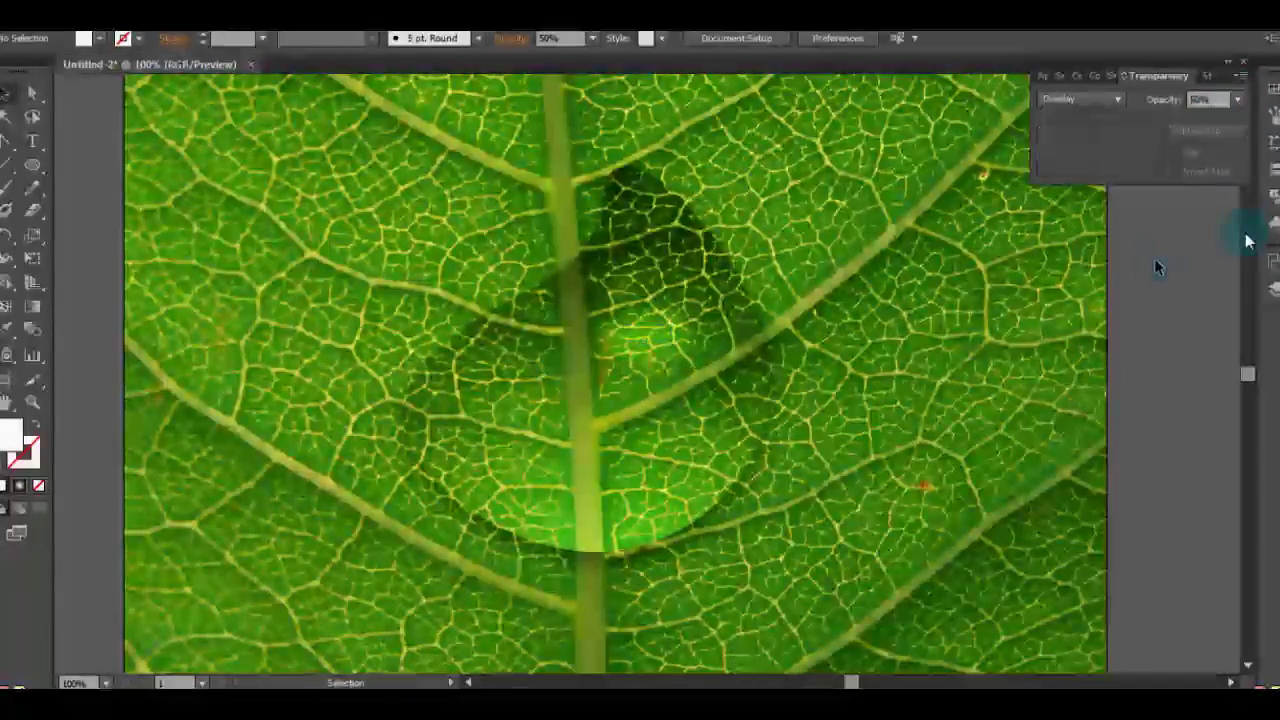
{"action": "left_click_drag", "start_coordinate": [660, 331], "coordinate": [604, 342]}
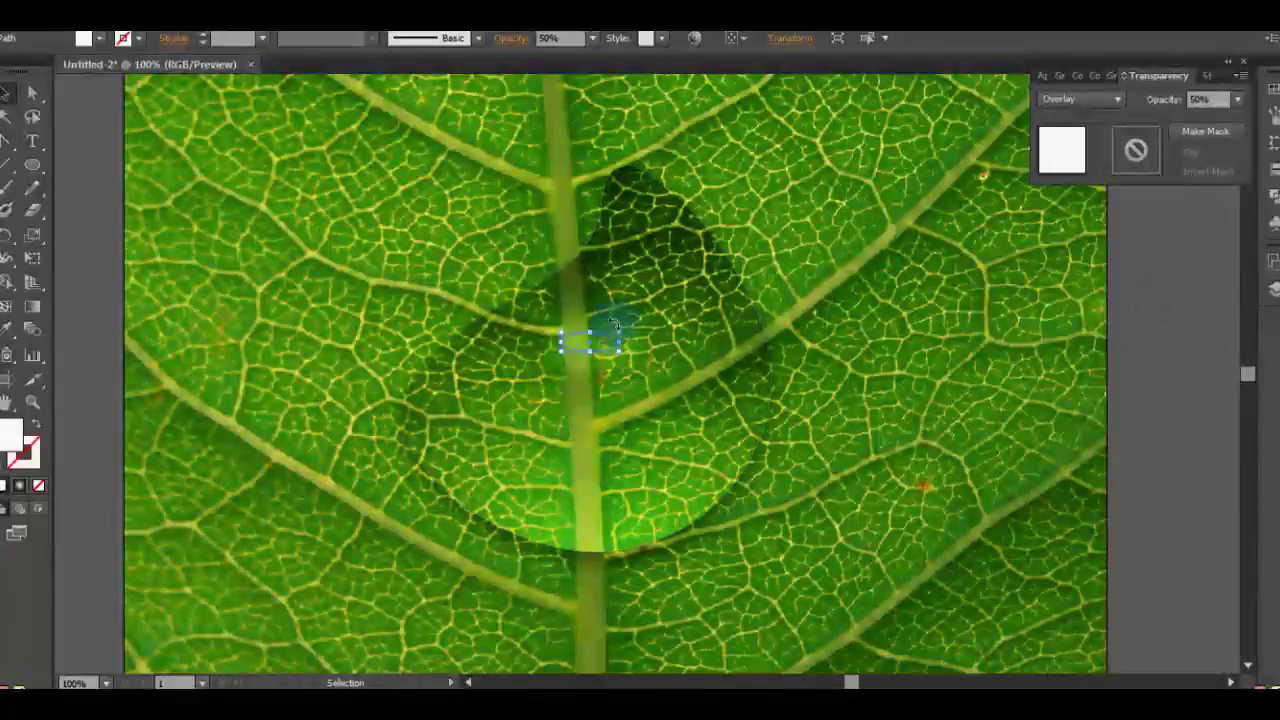
Try 60%, 70% and 65% opacity, settle the highlight at 55%, then reselect it.
{"action": "left_click", "coordinate": [1240, 100]}
{"action": "left_click", "coordinate": [1257, 246]}
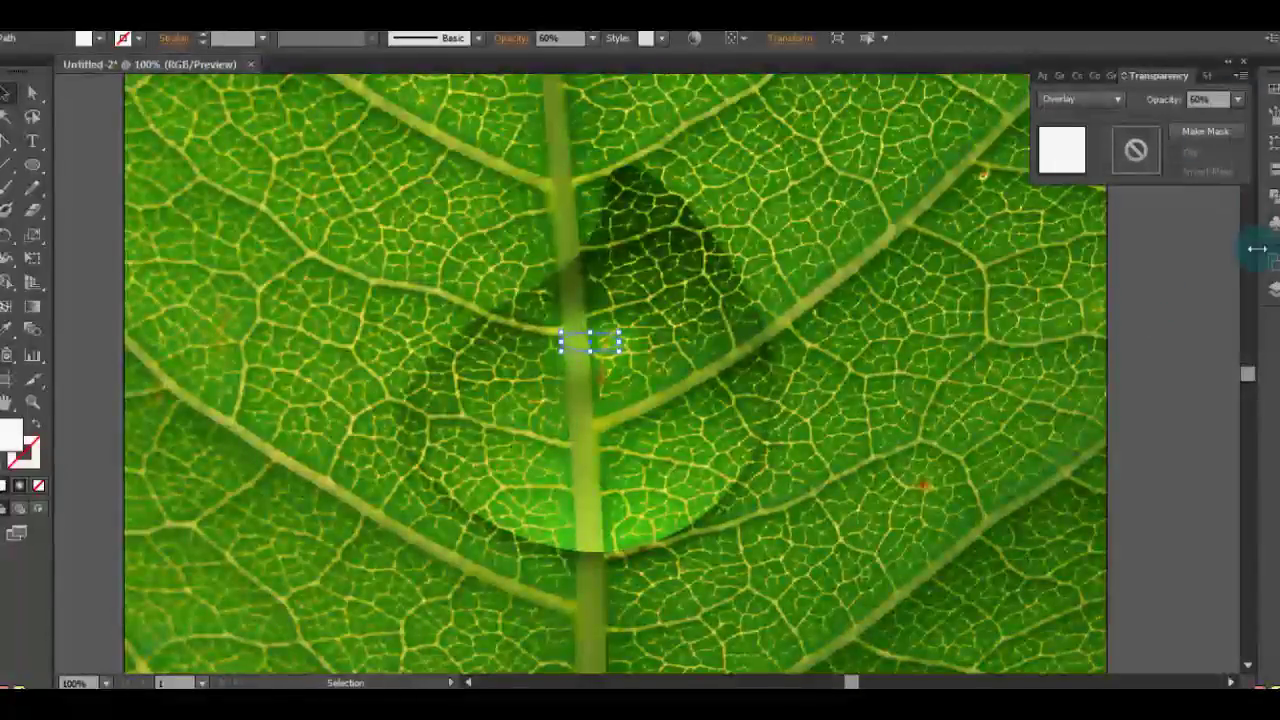
{"action": "left_click", "coordinate": [1259, 267]}
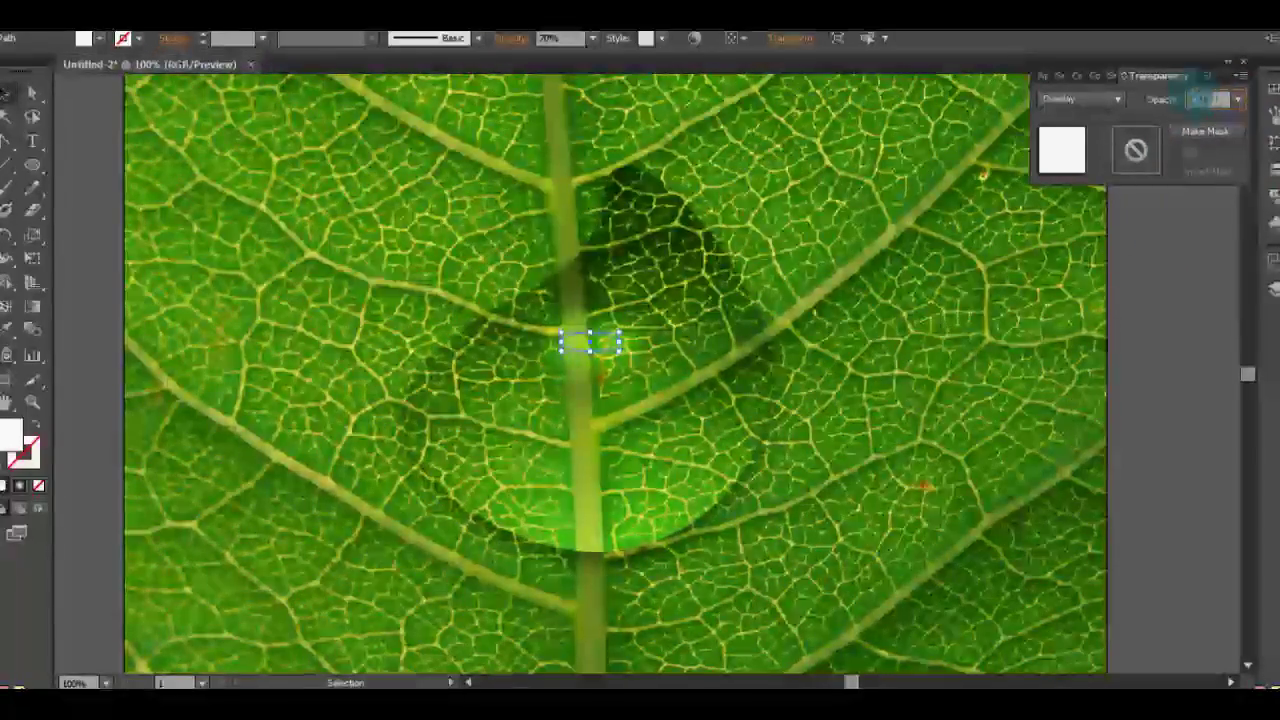
{"action": "type", "text": "65"}
{"action": "key", "text": "Return"}
{"action": "left_click", "coordinate": [1200, 99]}
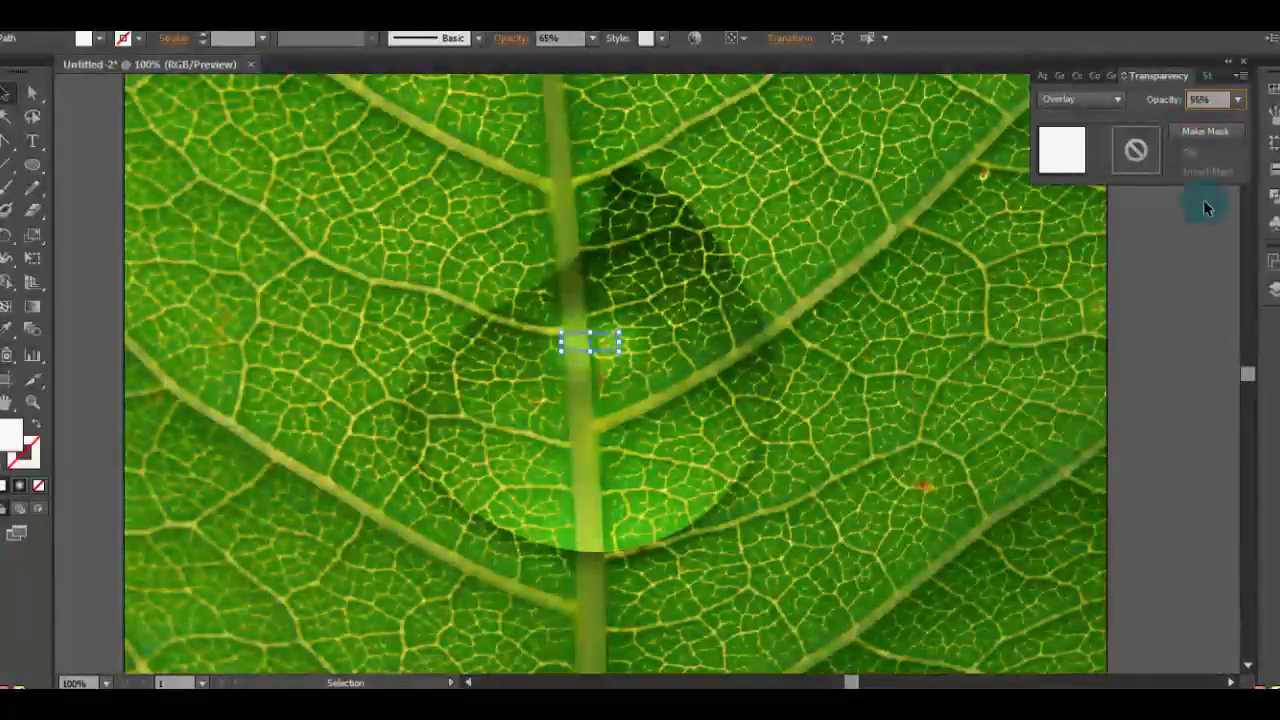
{"action": "key", "text": "Return"}
{"action": "left_click", "coordinate": [1184, 268]}
{"action": "left_click", "coordinate": [1230, 60]}
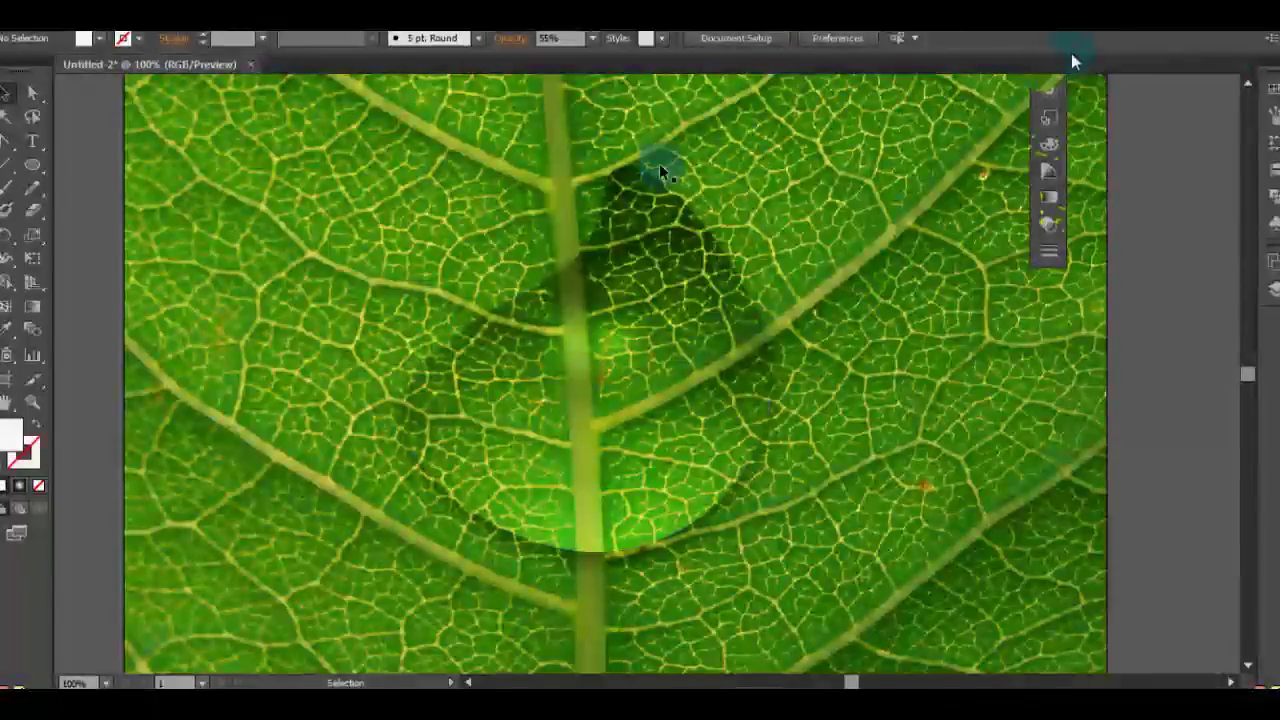
{"action": "left_click", "coordinate": [625, 285]}
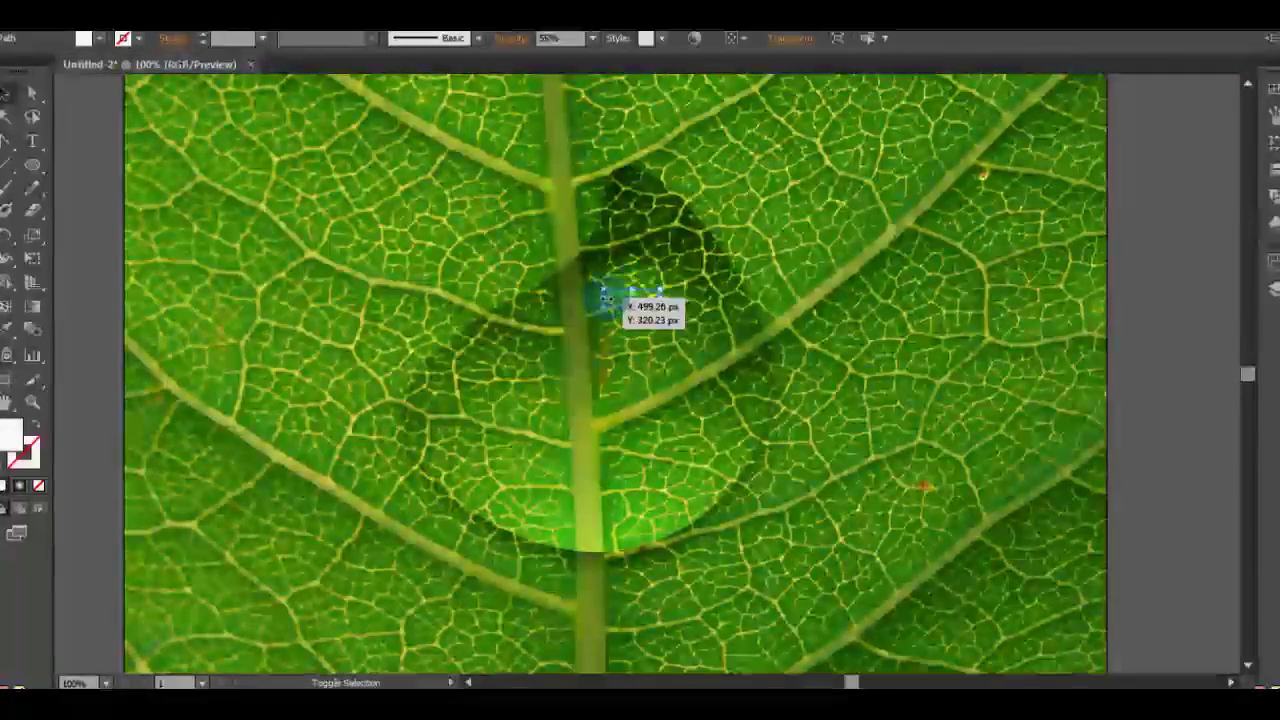
Drag the small highlight to the droplet's bottom edge, leaving its fill white.
{"action": "mouse_move", "coordinate": [605, 298]}
{"action": "left_mouse_down"}
{"action": "mouse_move", "coordinate": [630, 292]}
{"action": "mouse_move", "coordinate": [608, 485]}
{"action": "left_mouse_up"}
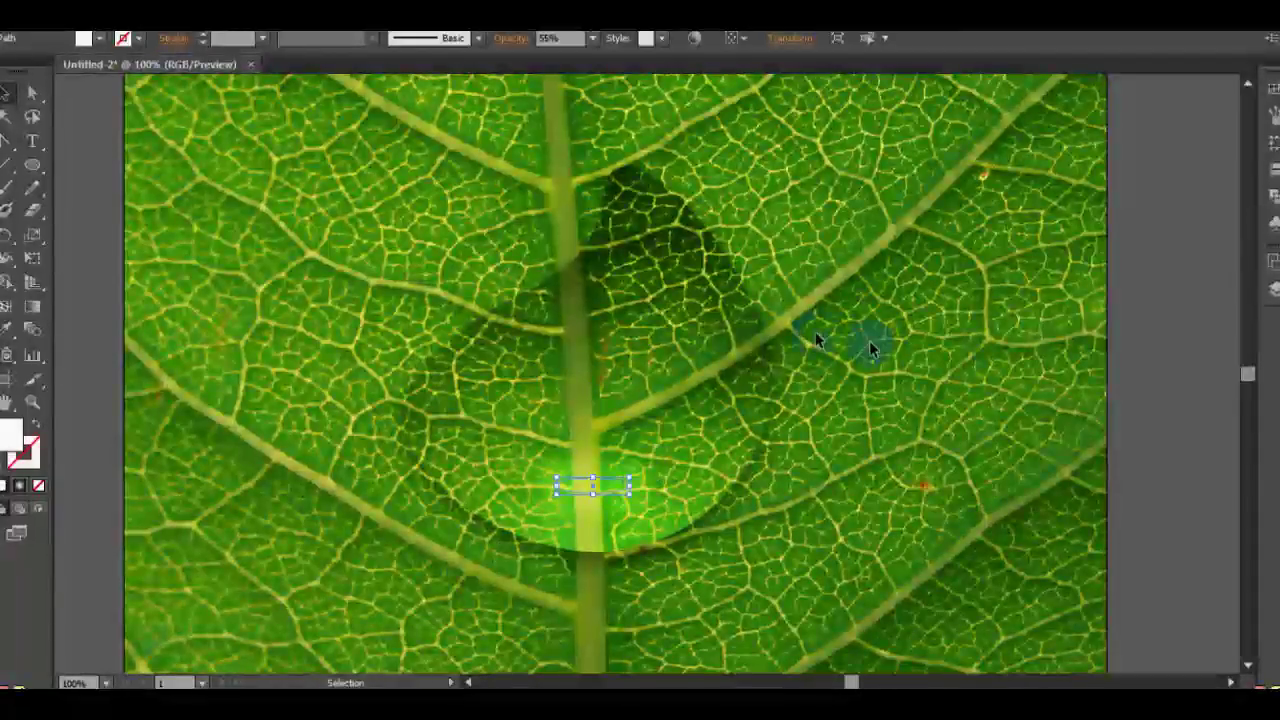
{"action": "double_click", "coordinate": [11, 432]}
{"action": "left_click_drag", "start_coordinate": [431, 372], "coordinate": [438, 421]}
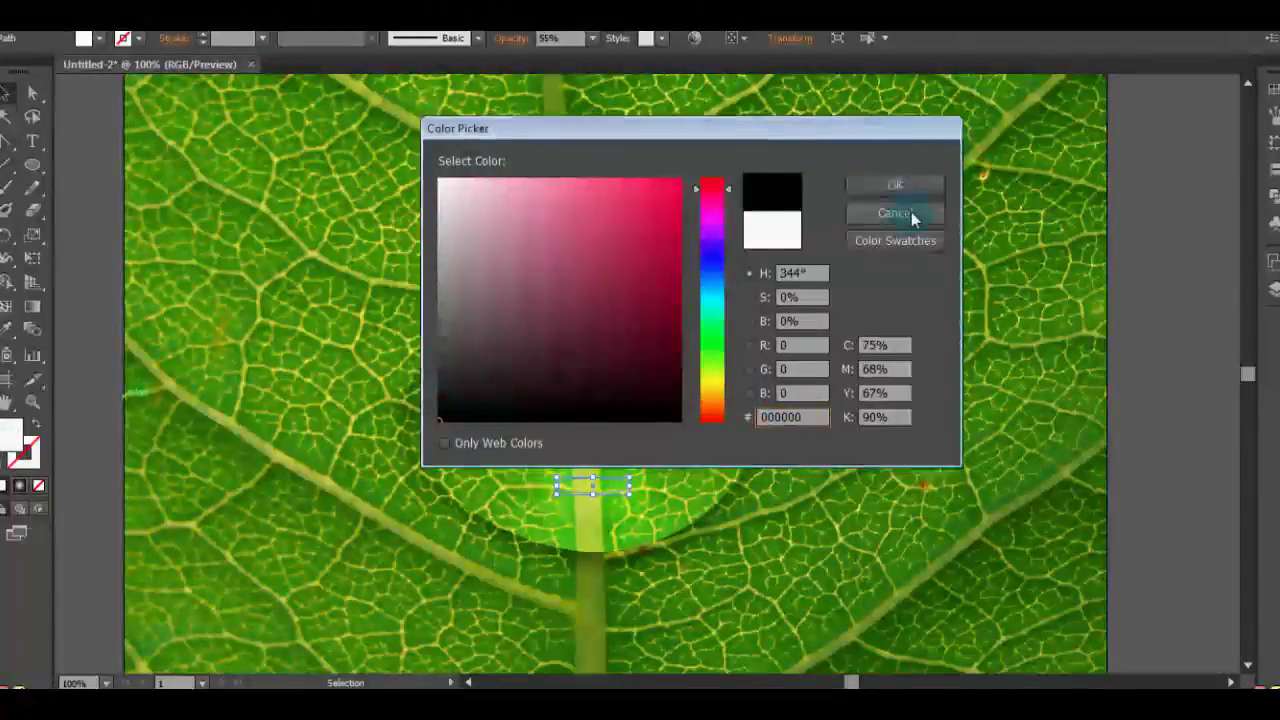
{"action": "left_click", "coordinate": [912, 218]}
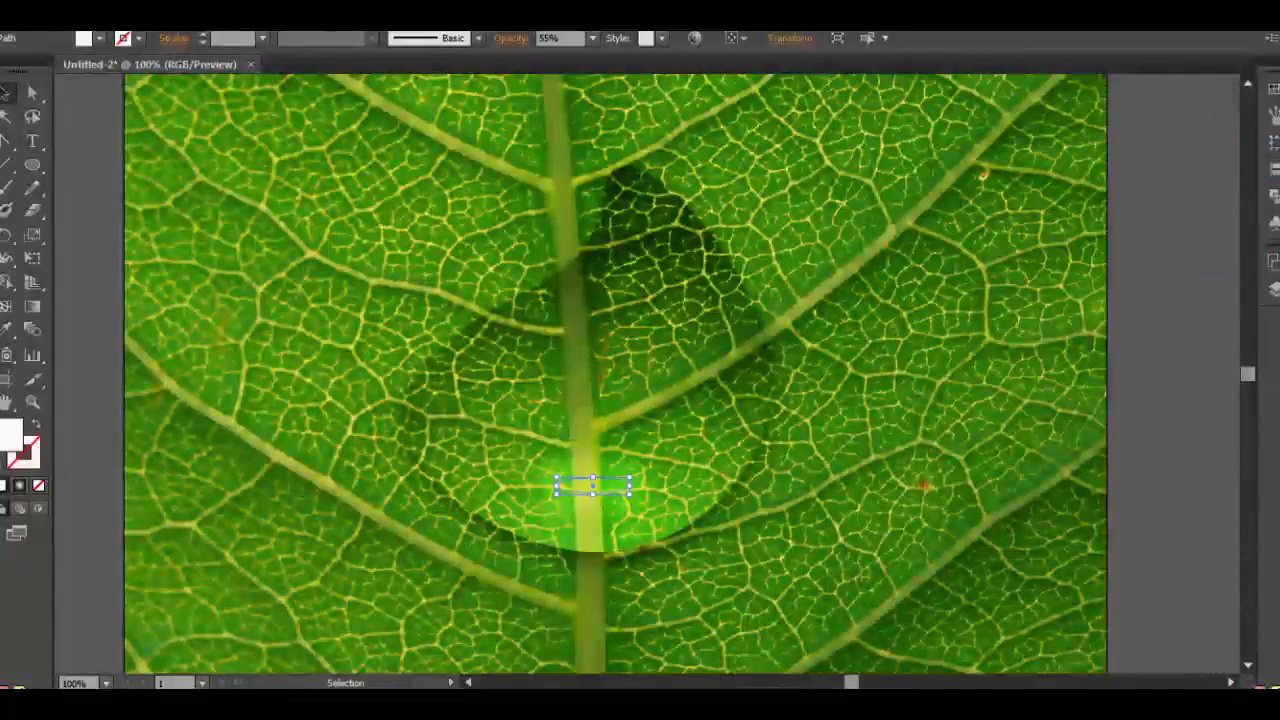
Rearrange the Color and Transparency panels, then bring Transparency back up.
{"action": "left_click", "coordinate": [395, 12]}
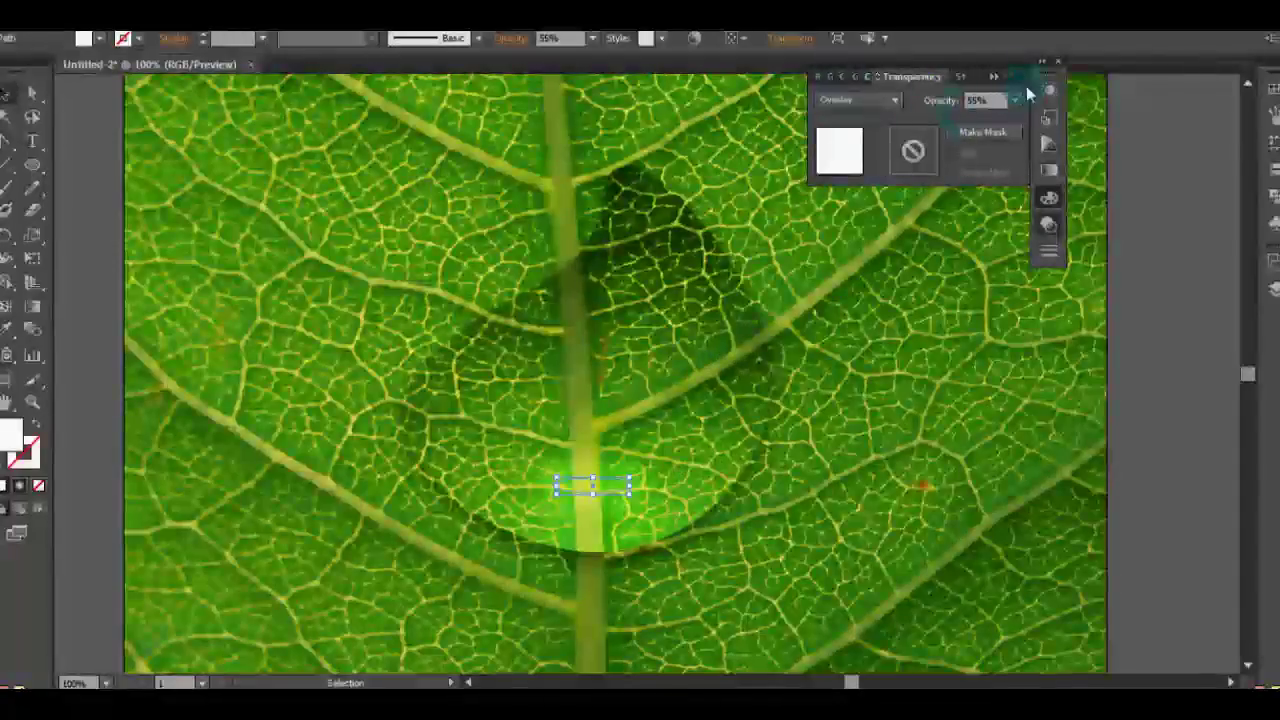
{"action": "left_click", "coordinate": [846, 75]}
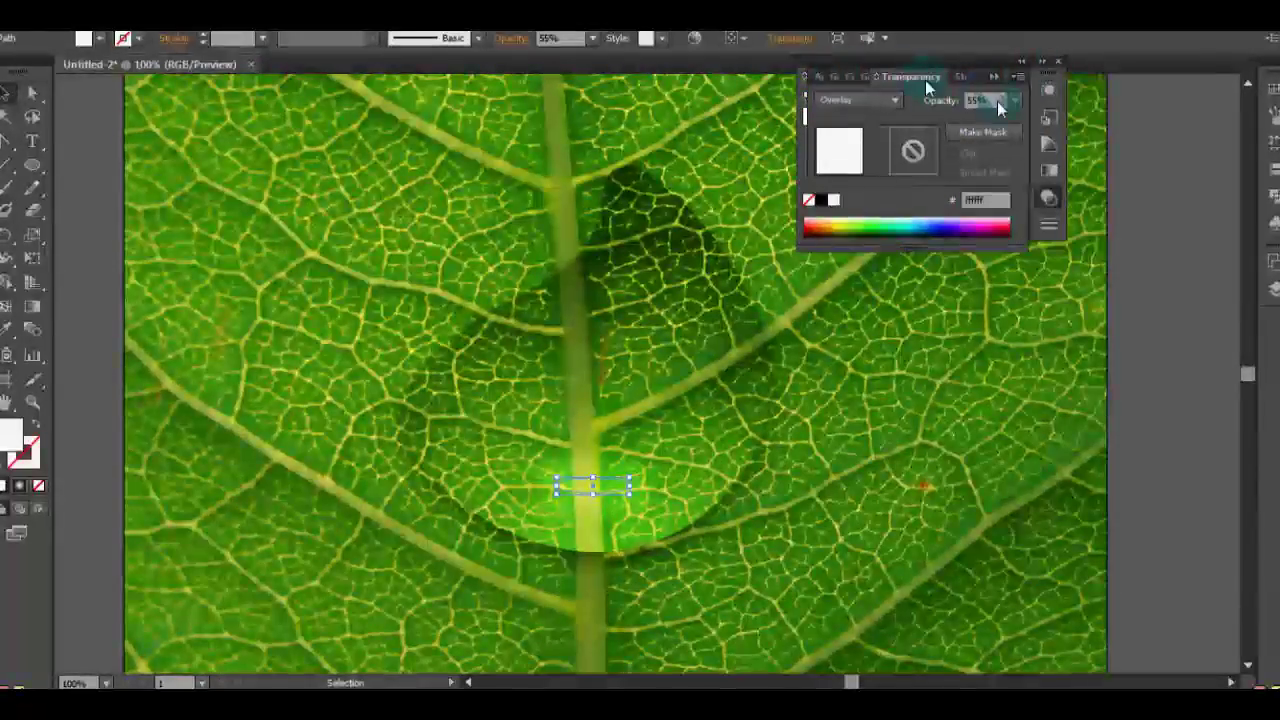
{"action": "left_click_drag", "start_coordinate": [864, 70], "coordinate": [1023, 74]}
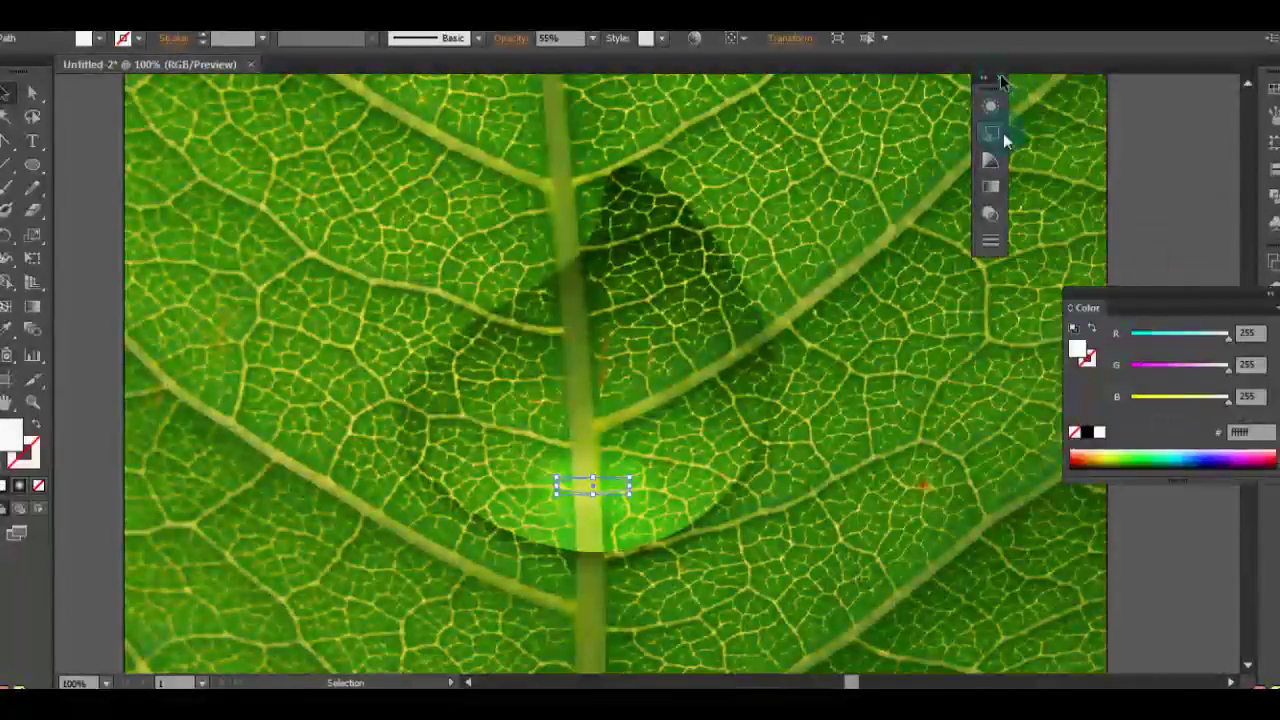
{"action": "left_click_drag", "start_coordinate": [1100, 307], "coordinate": [1078, 216]}
{"action": "left_click", "coordinate": [1078, 216]}
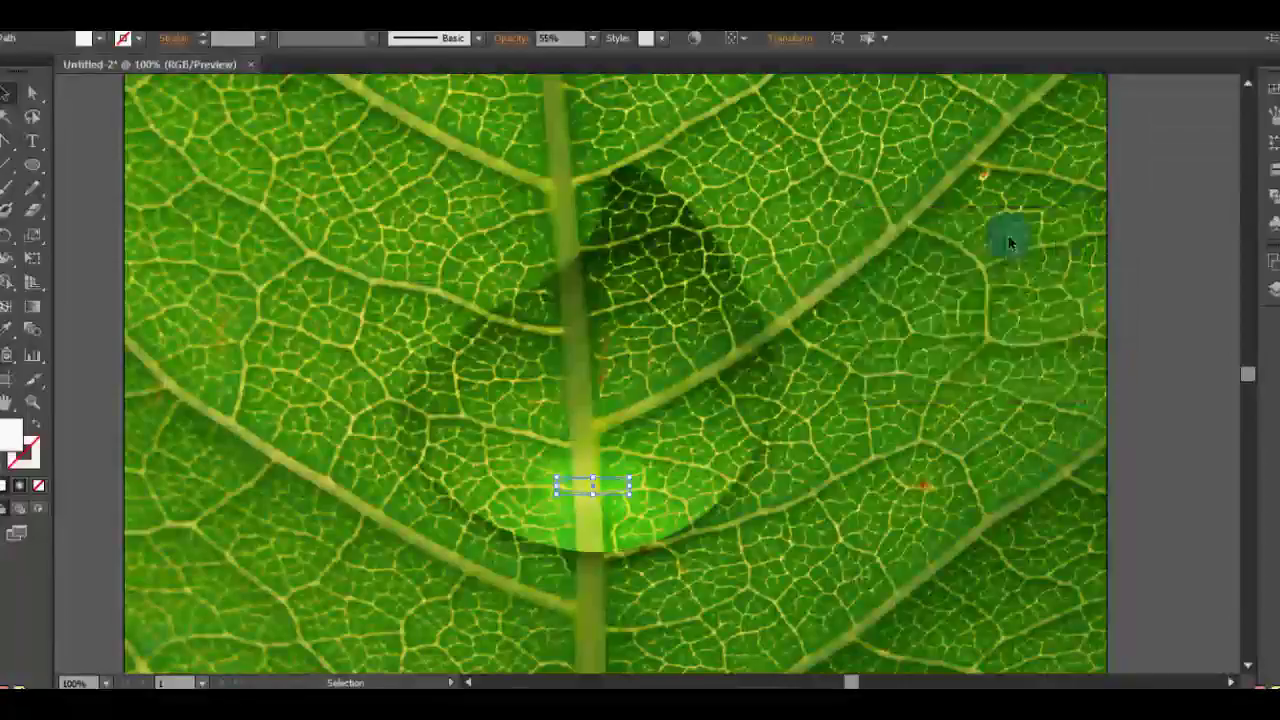
{"action": "left_click", "coordinate": [390, 30]}
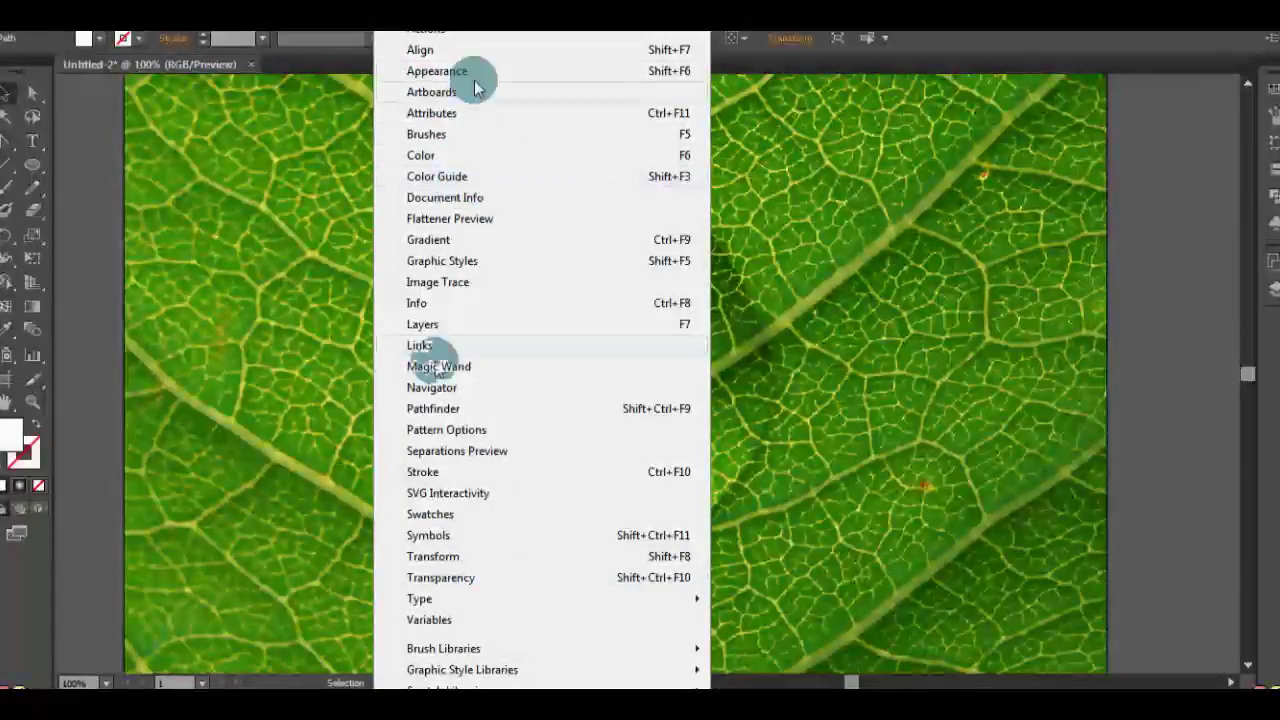
{"action": "left_click", "coordinate": [440, 577]}
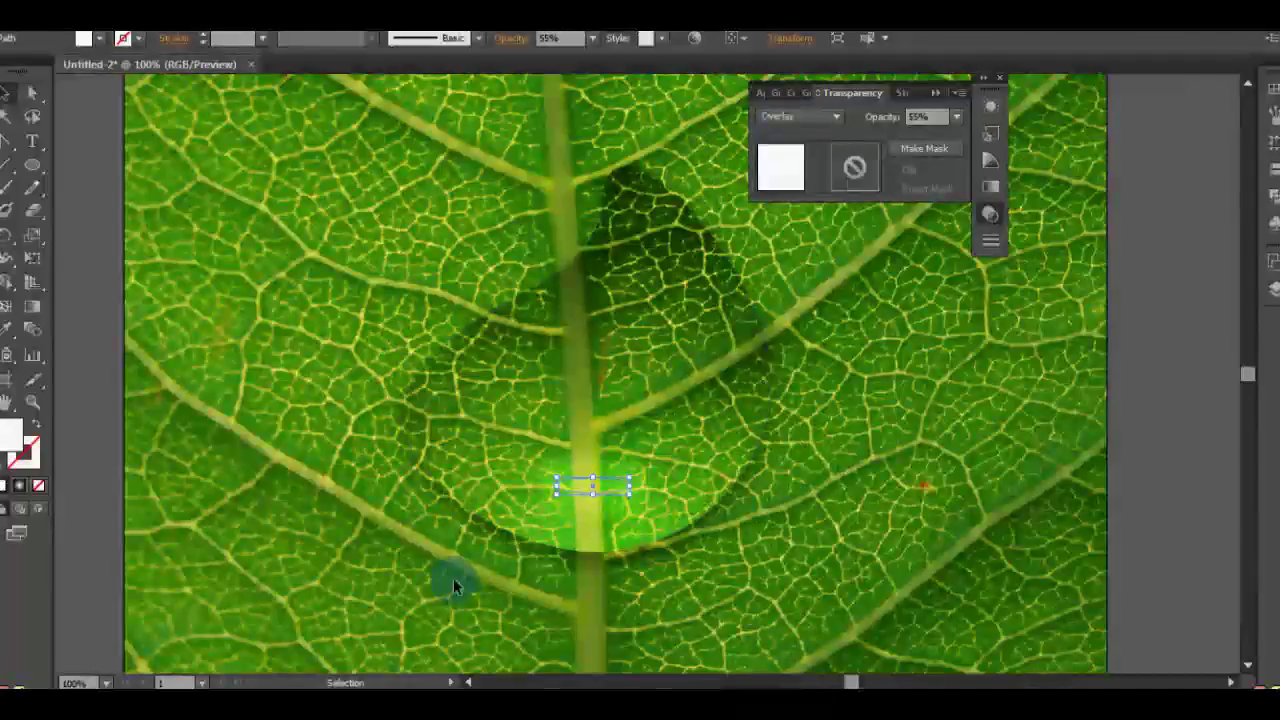
Raise the base highlight's opacity from 70% to 80%, then close the panel and deselect.
{"action": "left_click", "coordinate": [958, 117]}
{"action": "left_click", "coordinate": [989, 285]}
{"action": "left_click", "coordinate": [956, 117]}
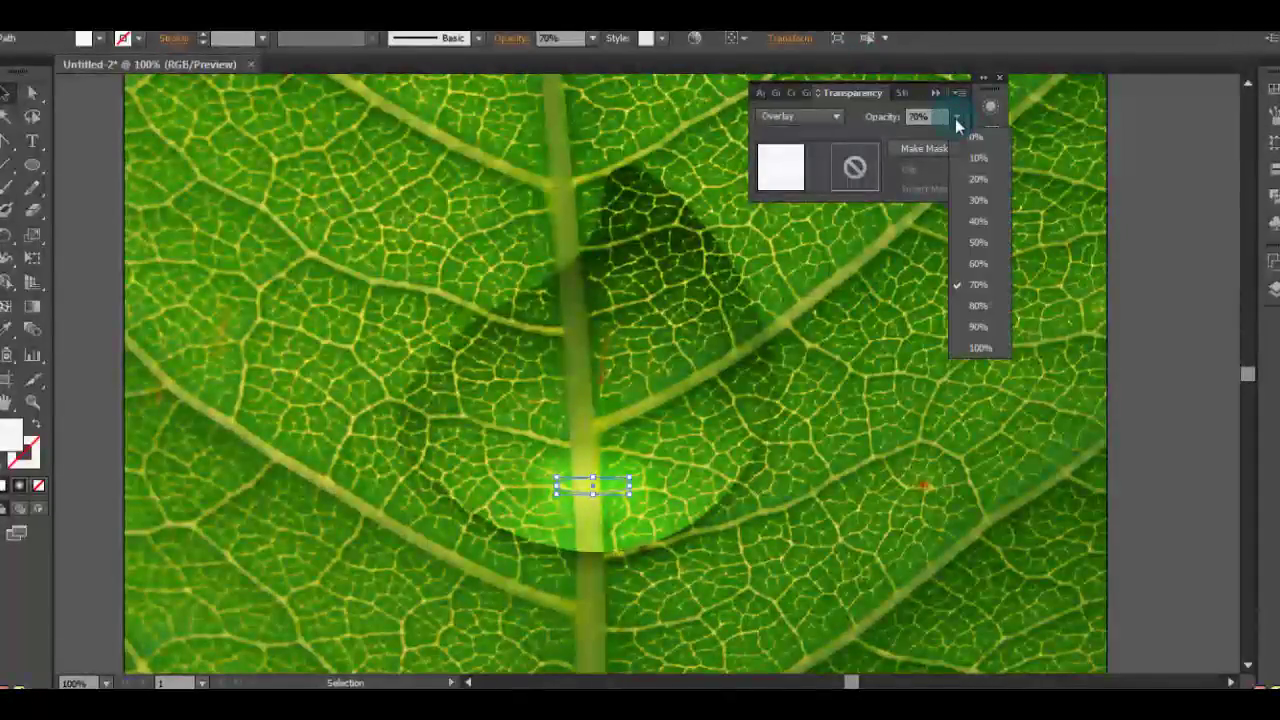
{"action": "left_click", "coordinate": [987, 316]}
{"action": "left_click", "coordinate": [999, 77]}
{"action": "left_click", "coordinate": [1143, 184]}
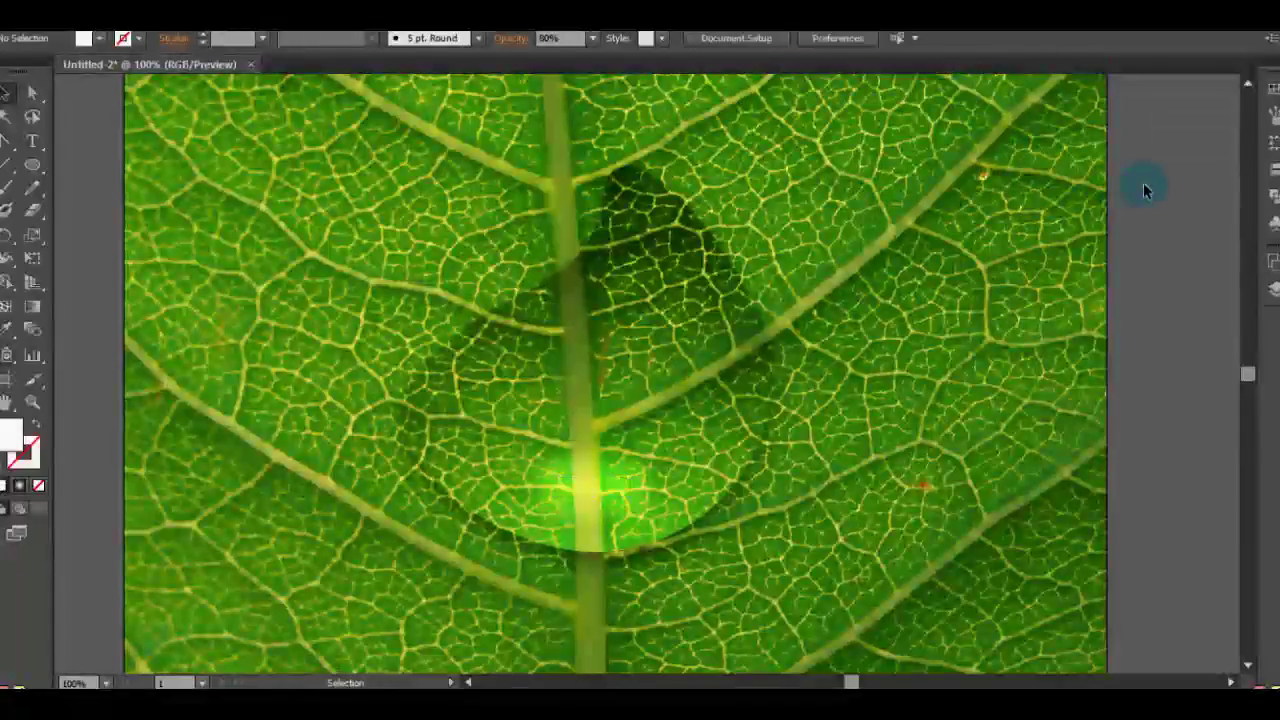